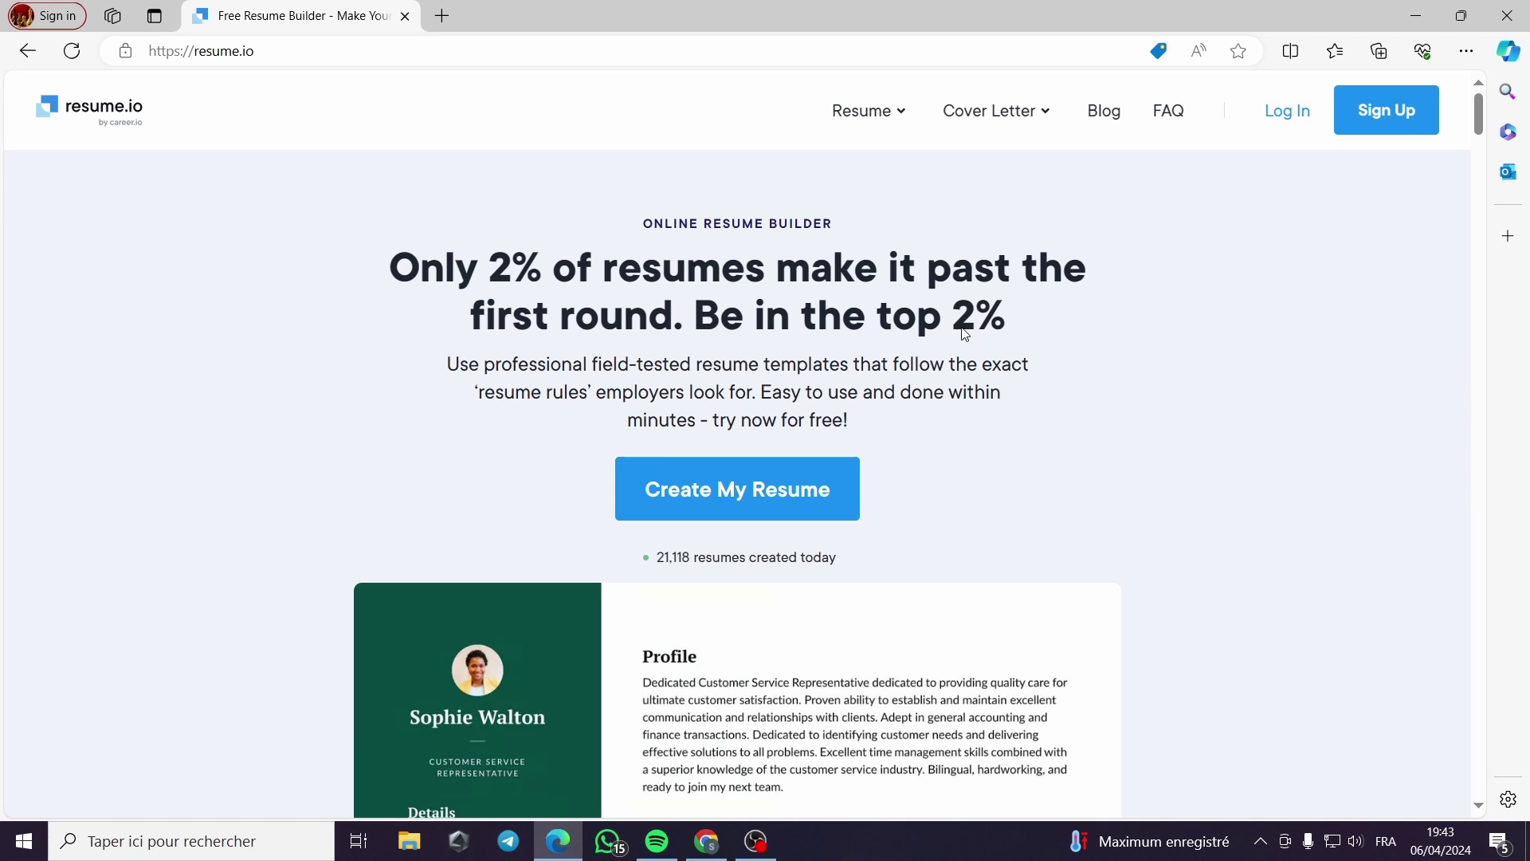
Examine the resume.io homepage, covering the sample resume, customer reviews, builder features and ready-to-use templates section.
drag(959, 327, 1021, 330)
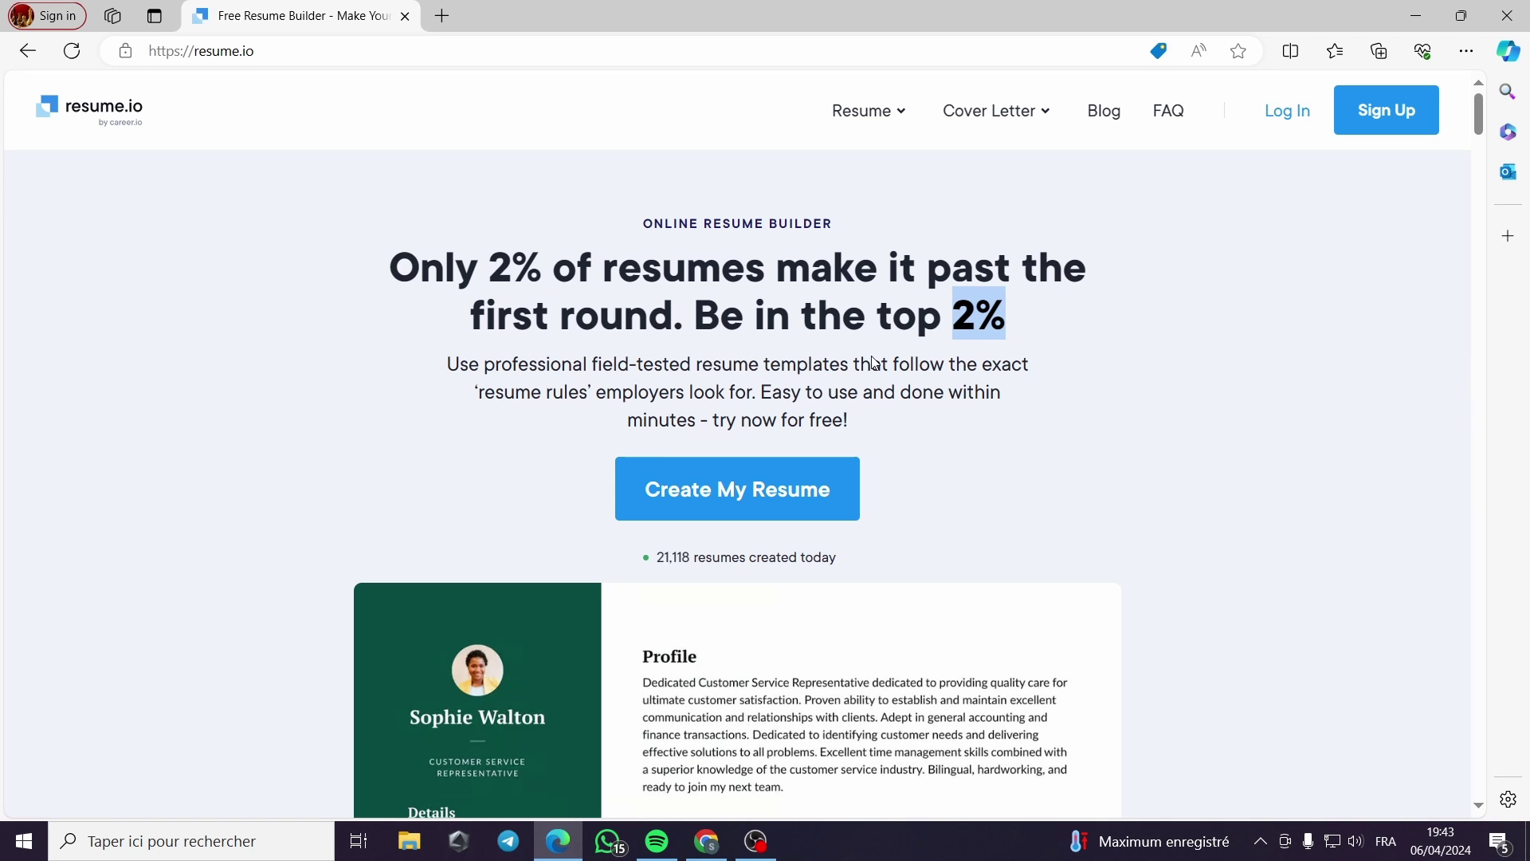
scroll(630, 347, down, 3)
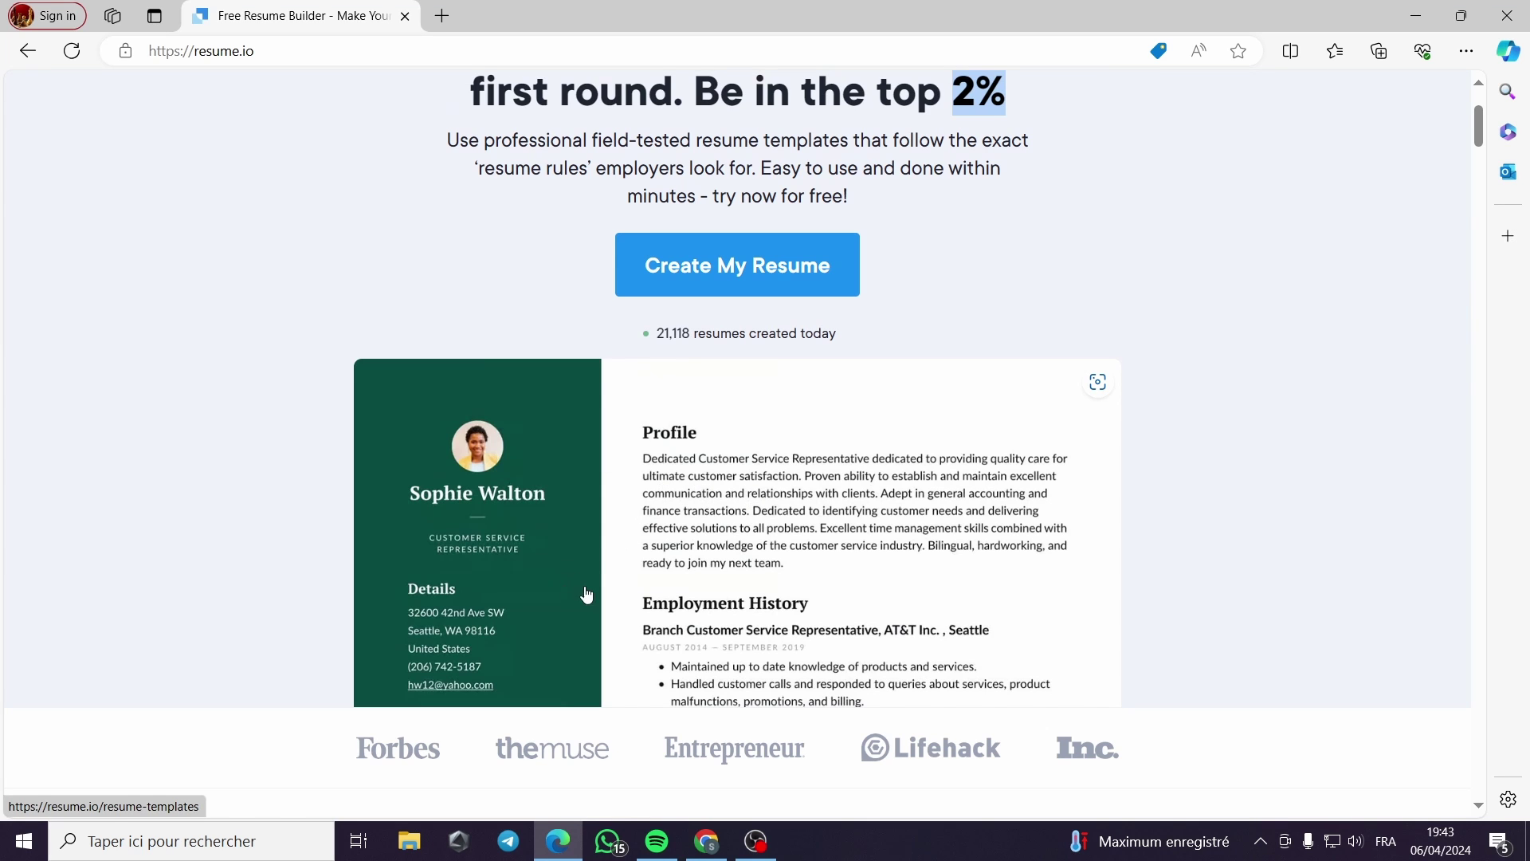
scroll(694, 617, down, 1)
scroll(700, 624, down, 3)
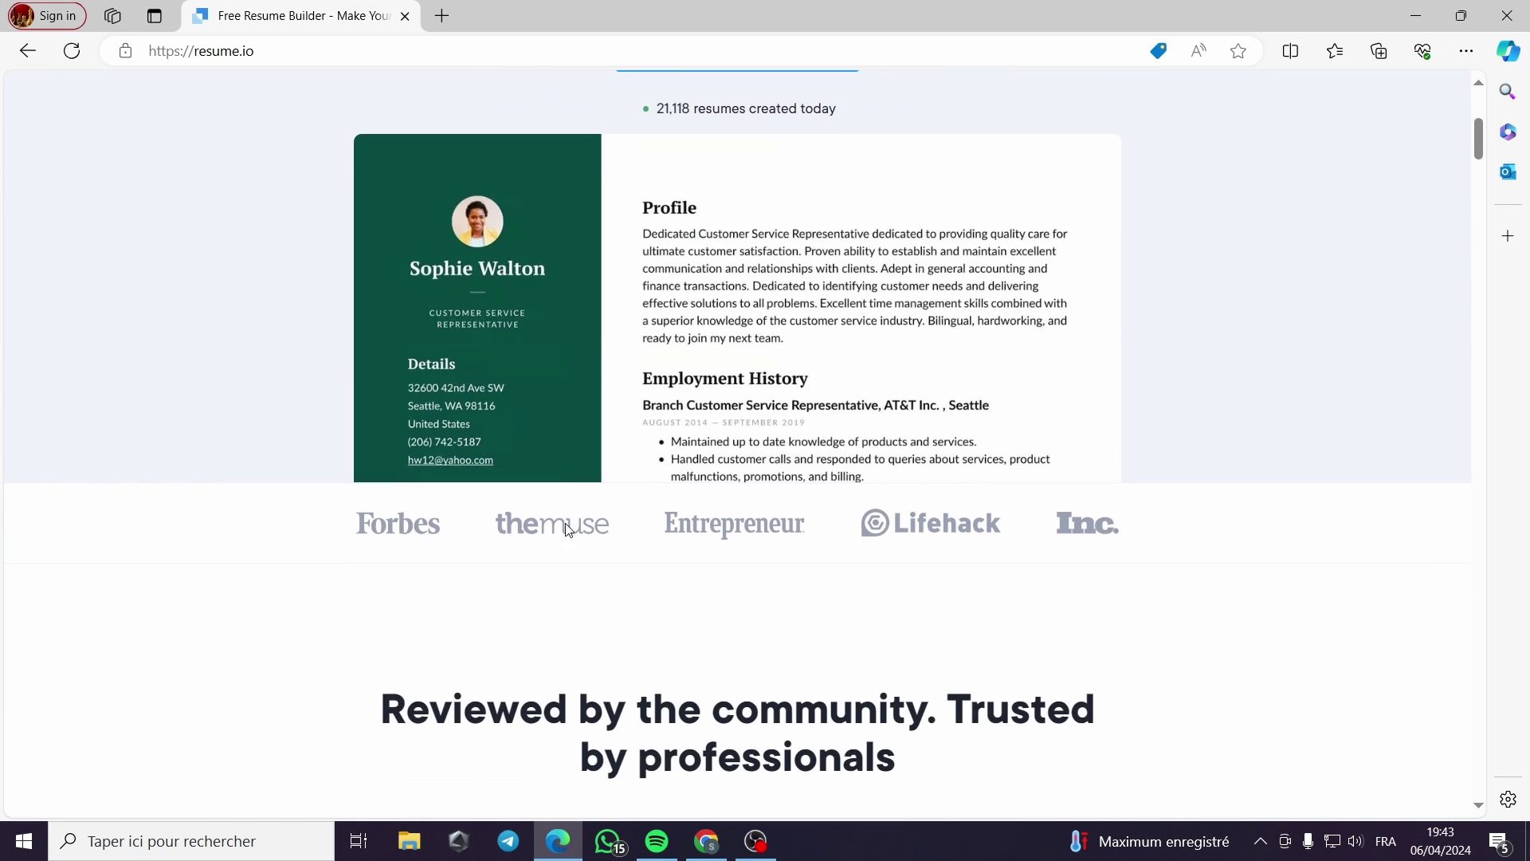
scroll(1100, 545, down, 1)
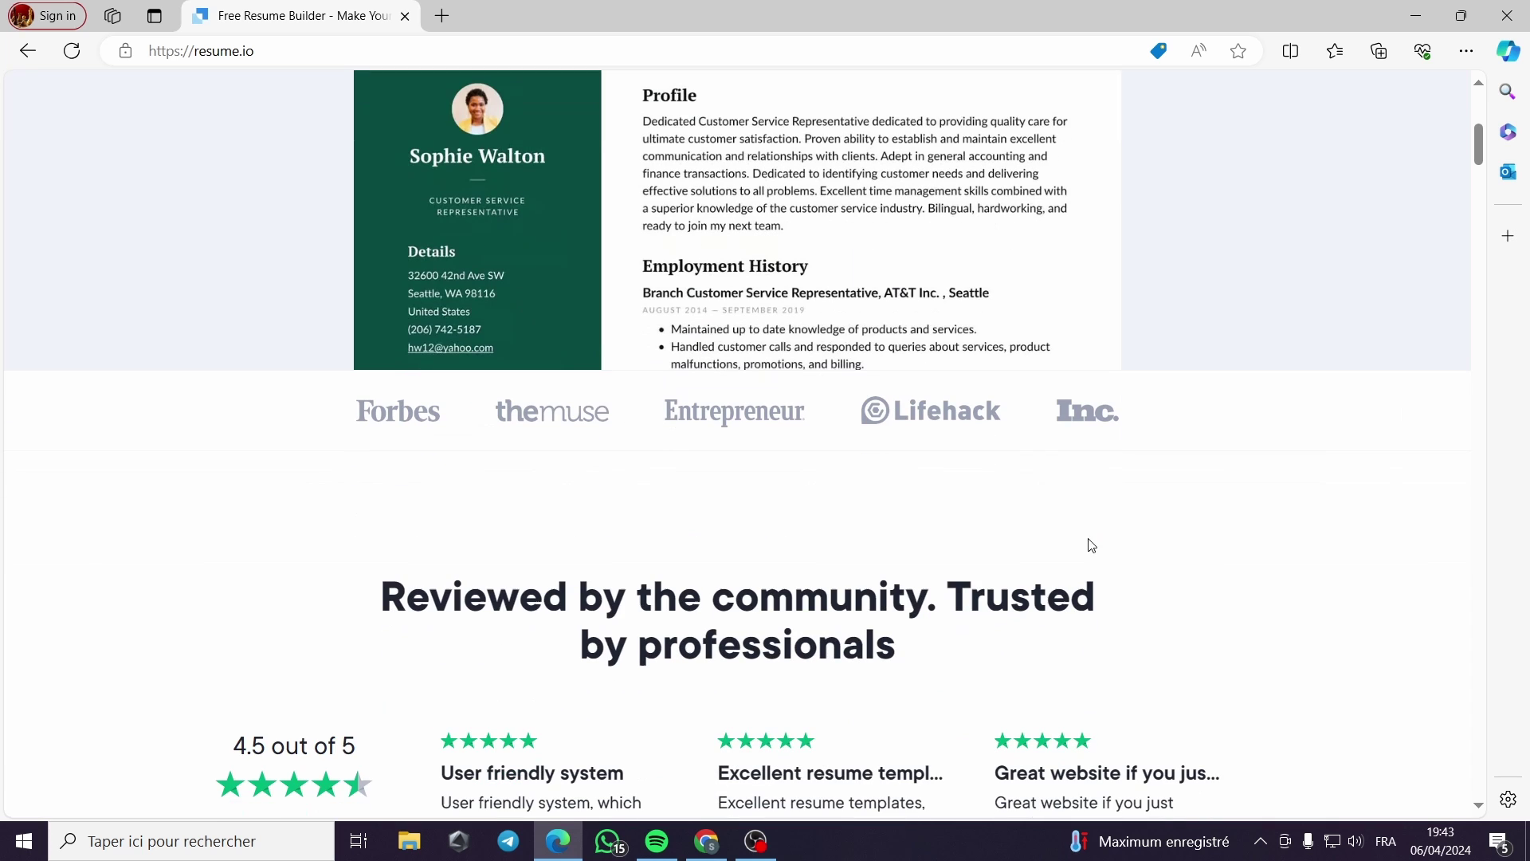
scroll(820, 581, down, 1)
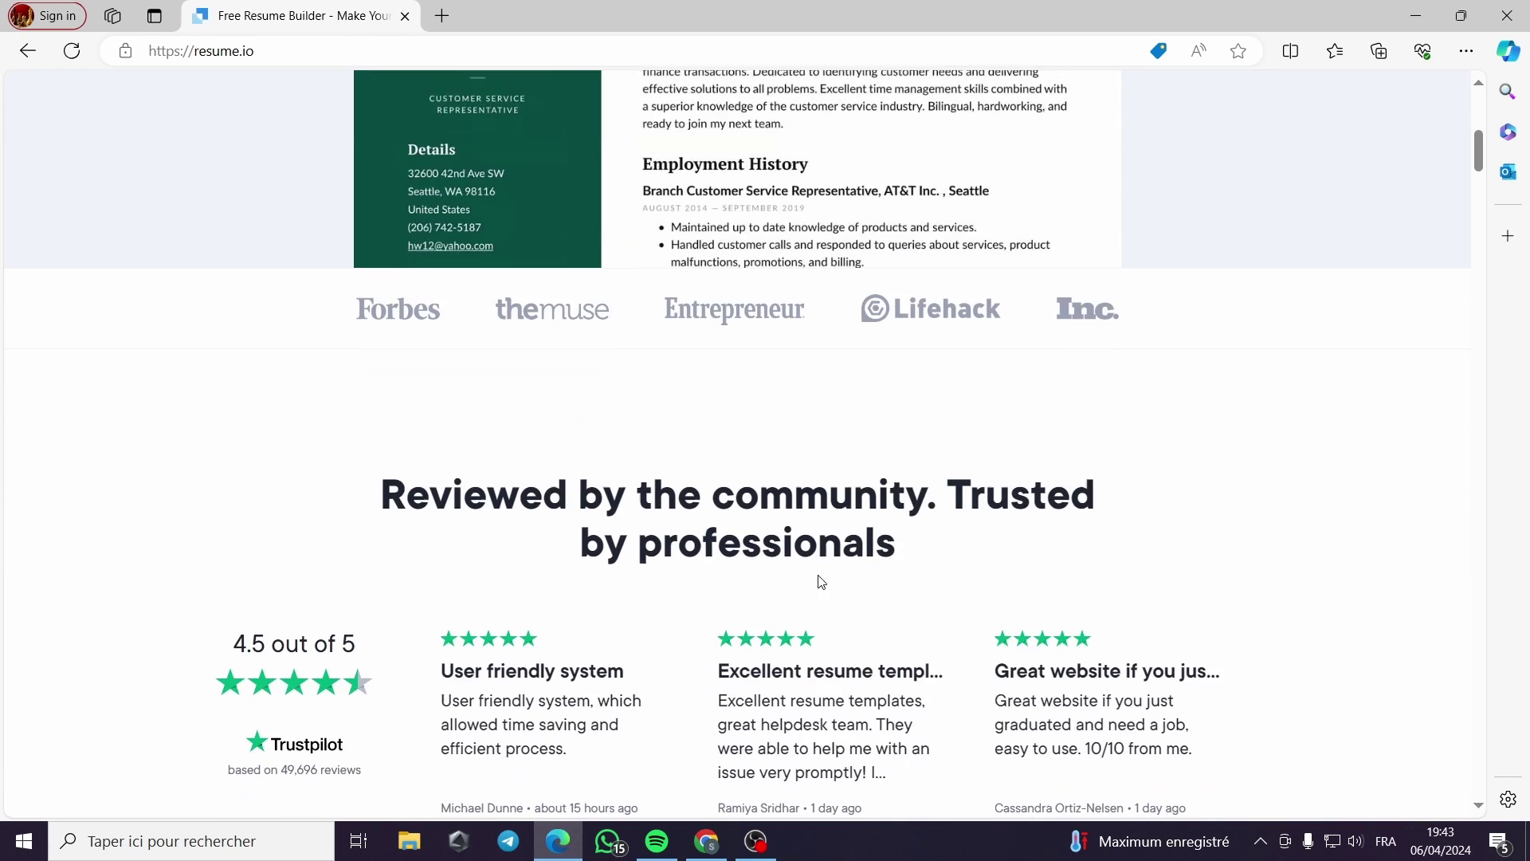
scroll(946, 504, down, 2)
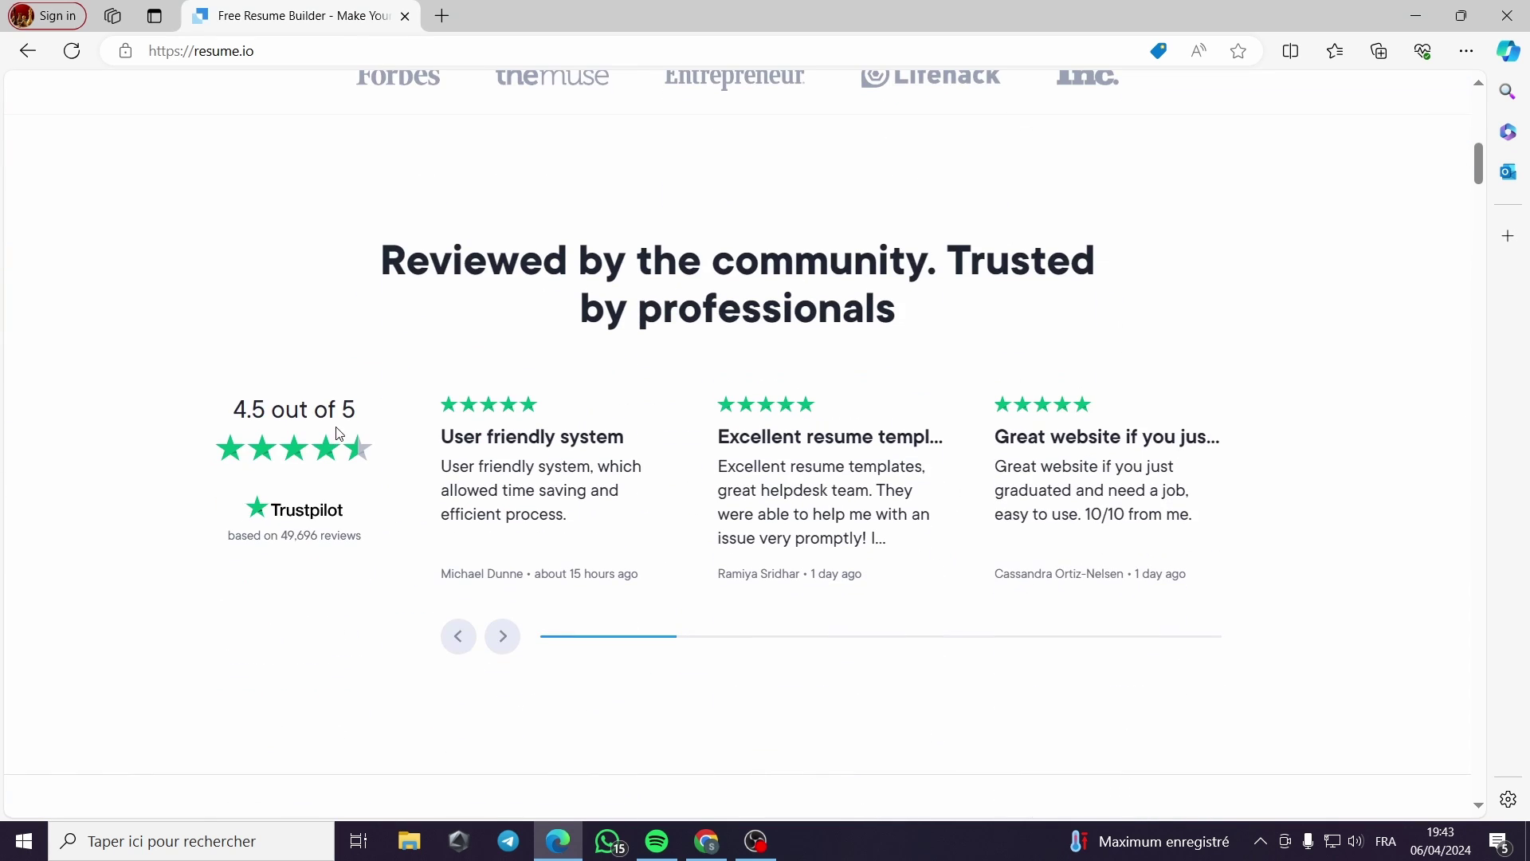
scroll(558, 510, down, 5)
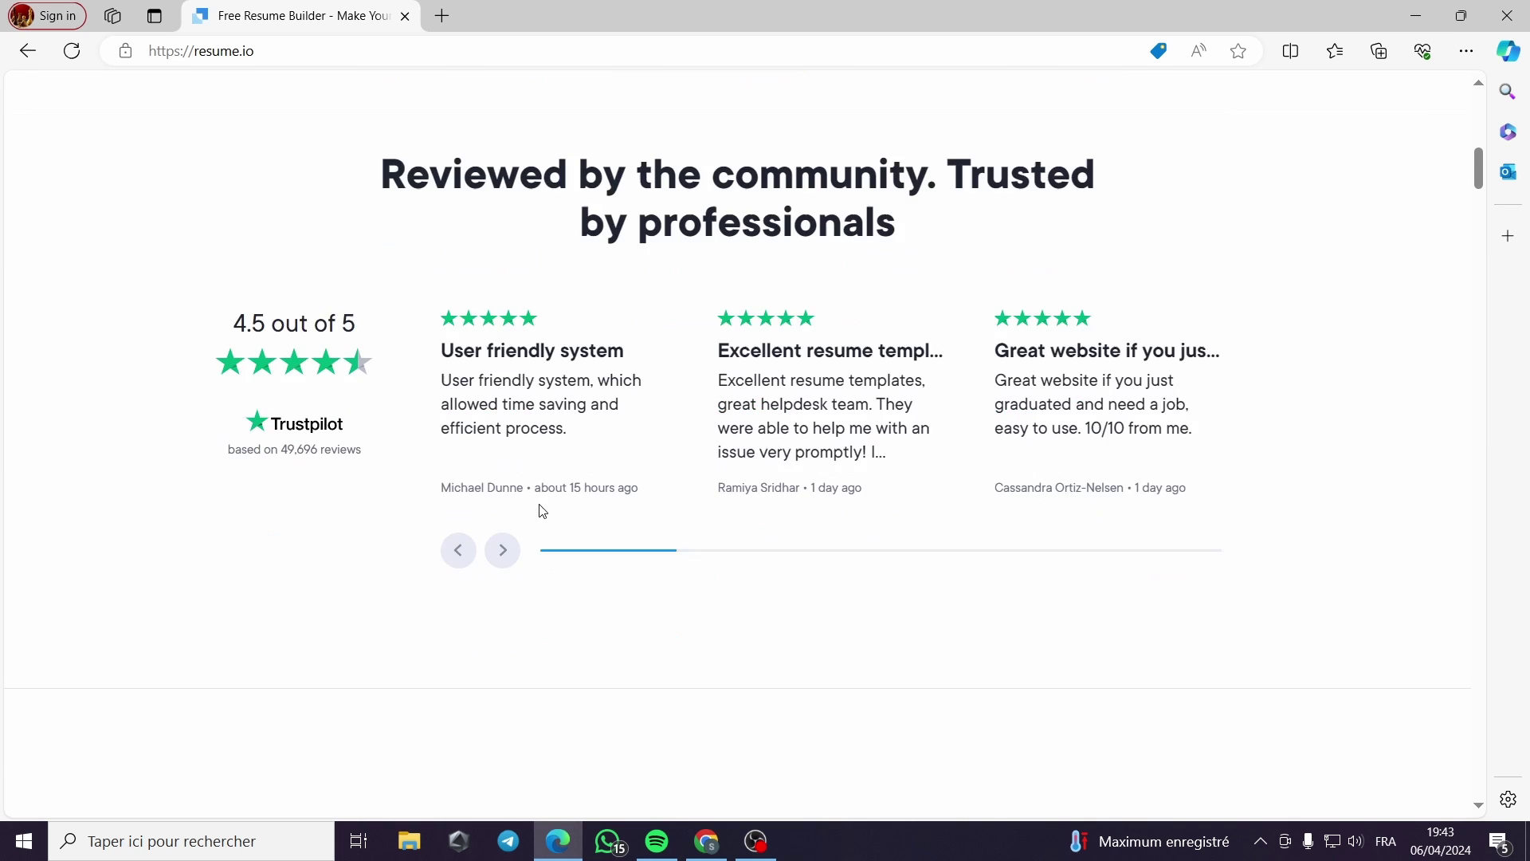
scroll(606, 502, down, 1)
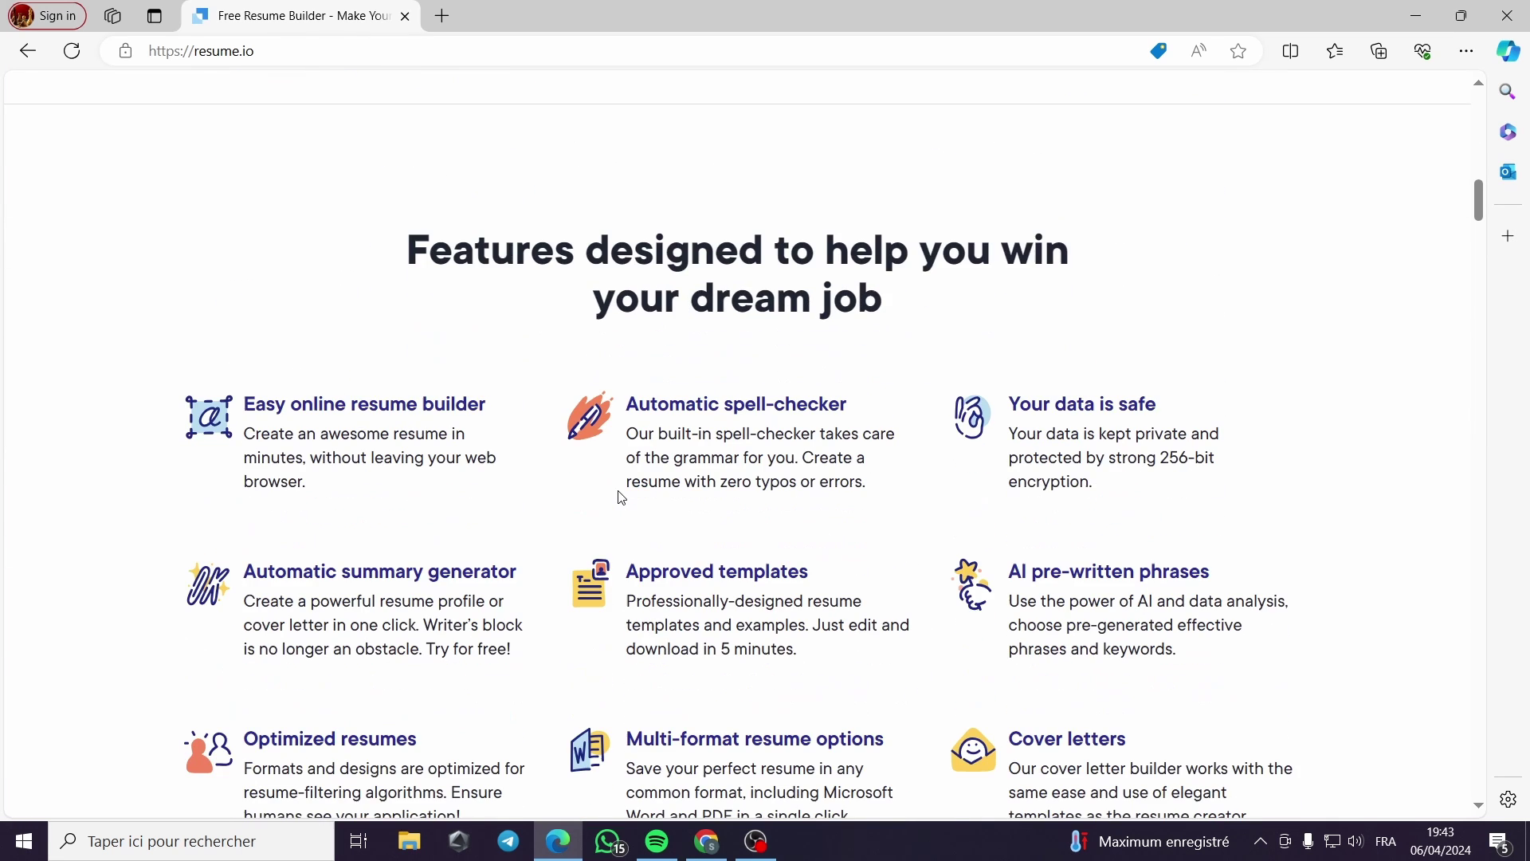
scroll(690, 495, down, 1)
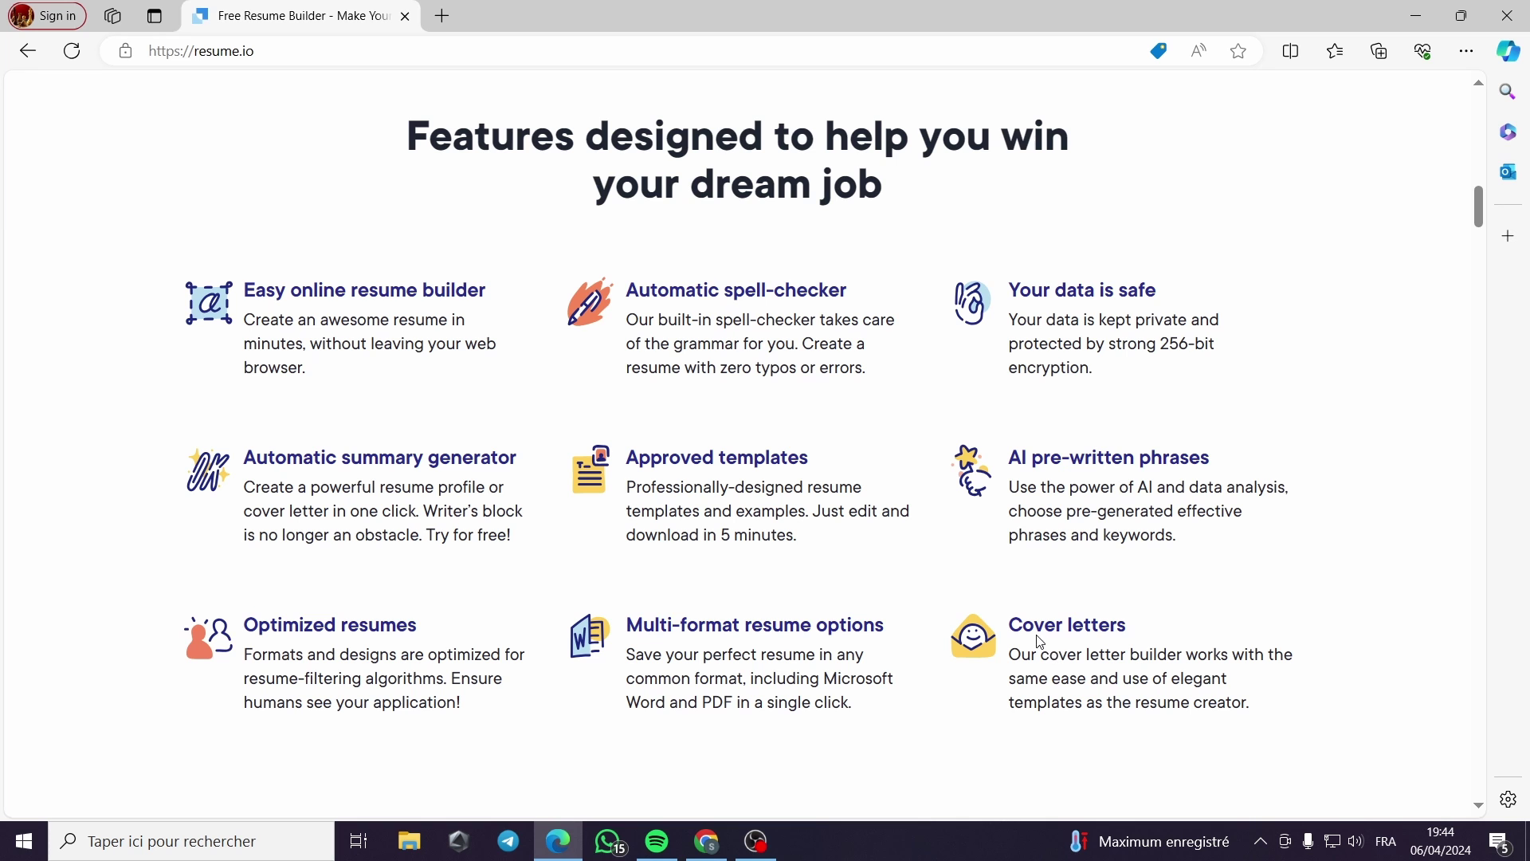
scroll(1085, 683, down, 10)
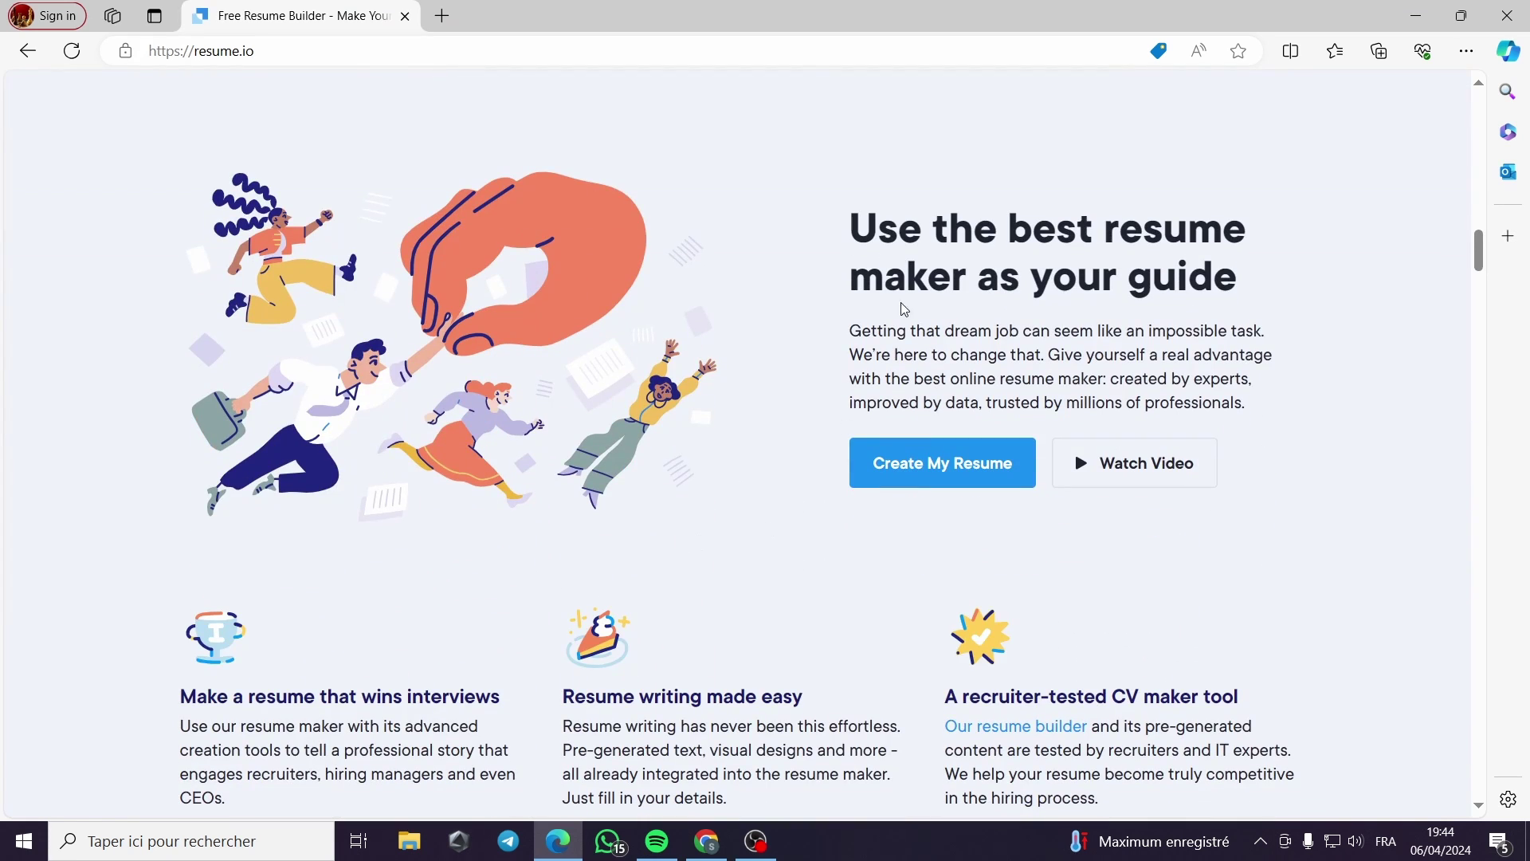
scroll(1086, 271, down, 8)
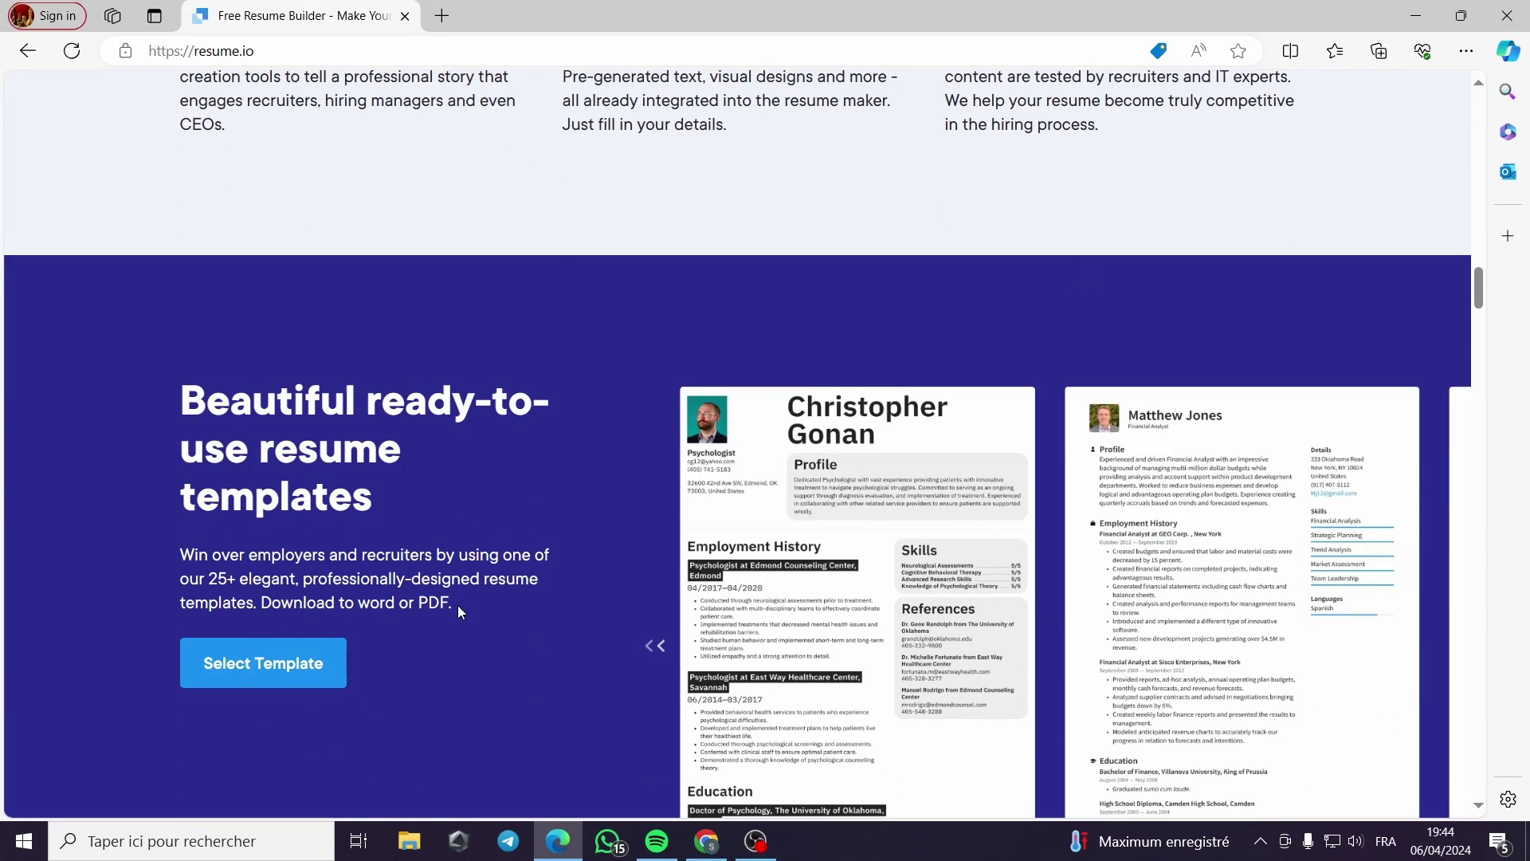
Open the gallery of all resume templates and look over the Toronto, Stockholm and London designs.
click(331, 672)
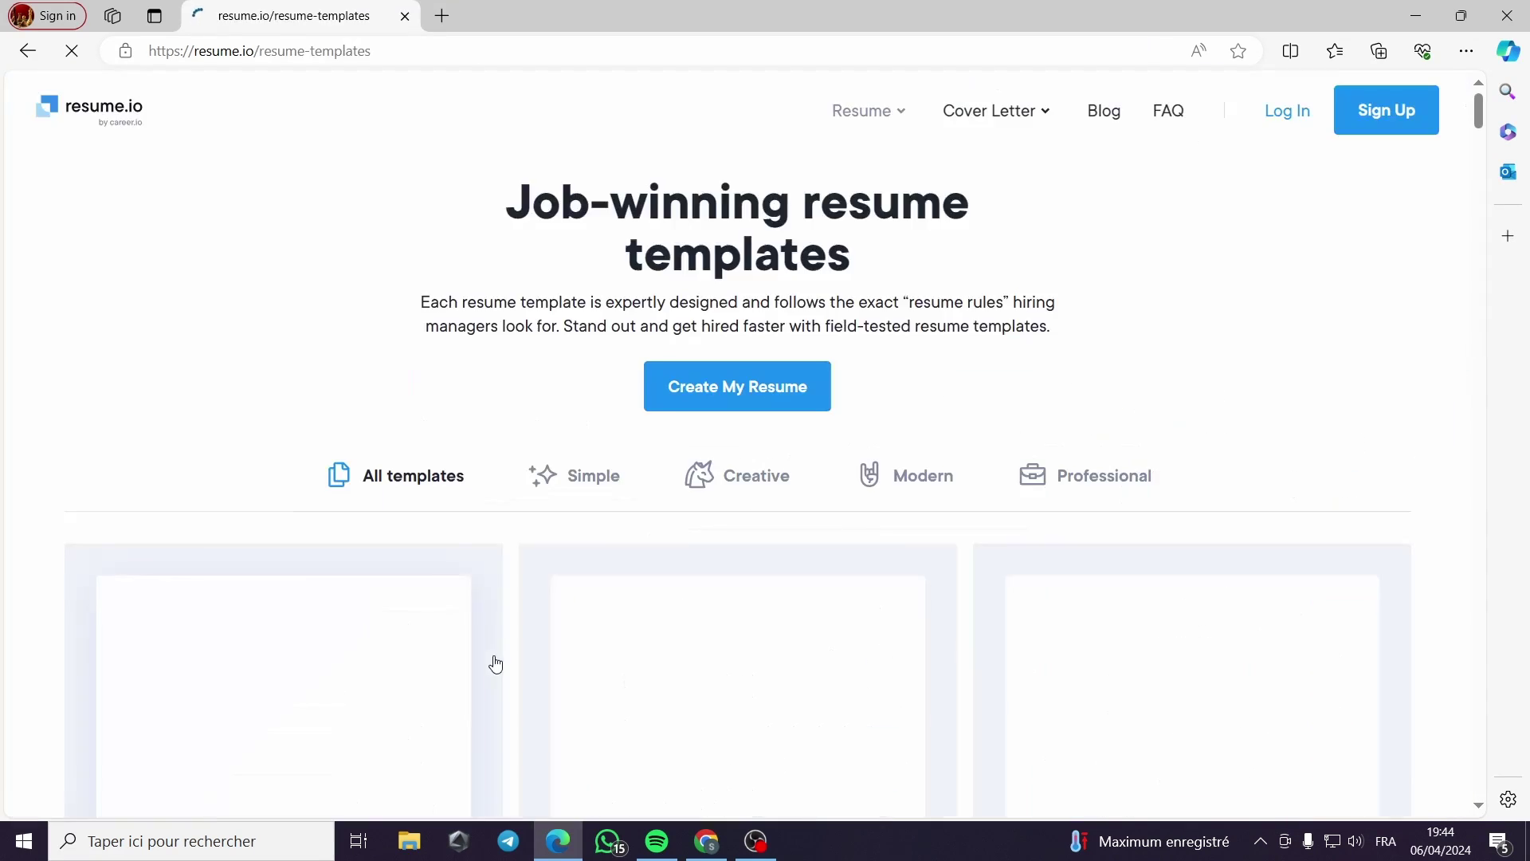
scroll(495, 664, down, 4)
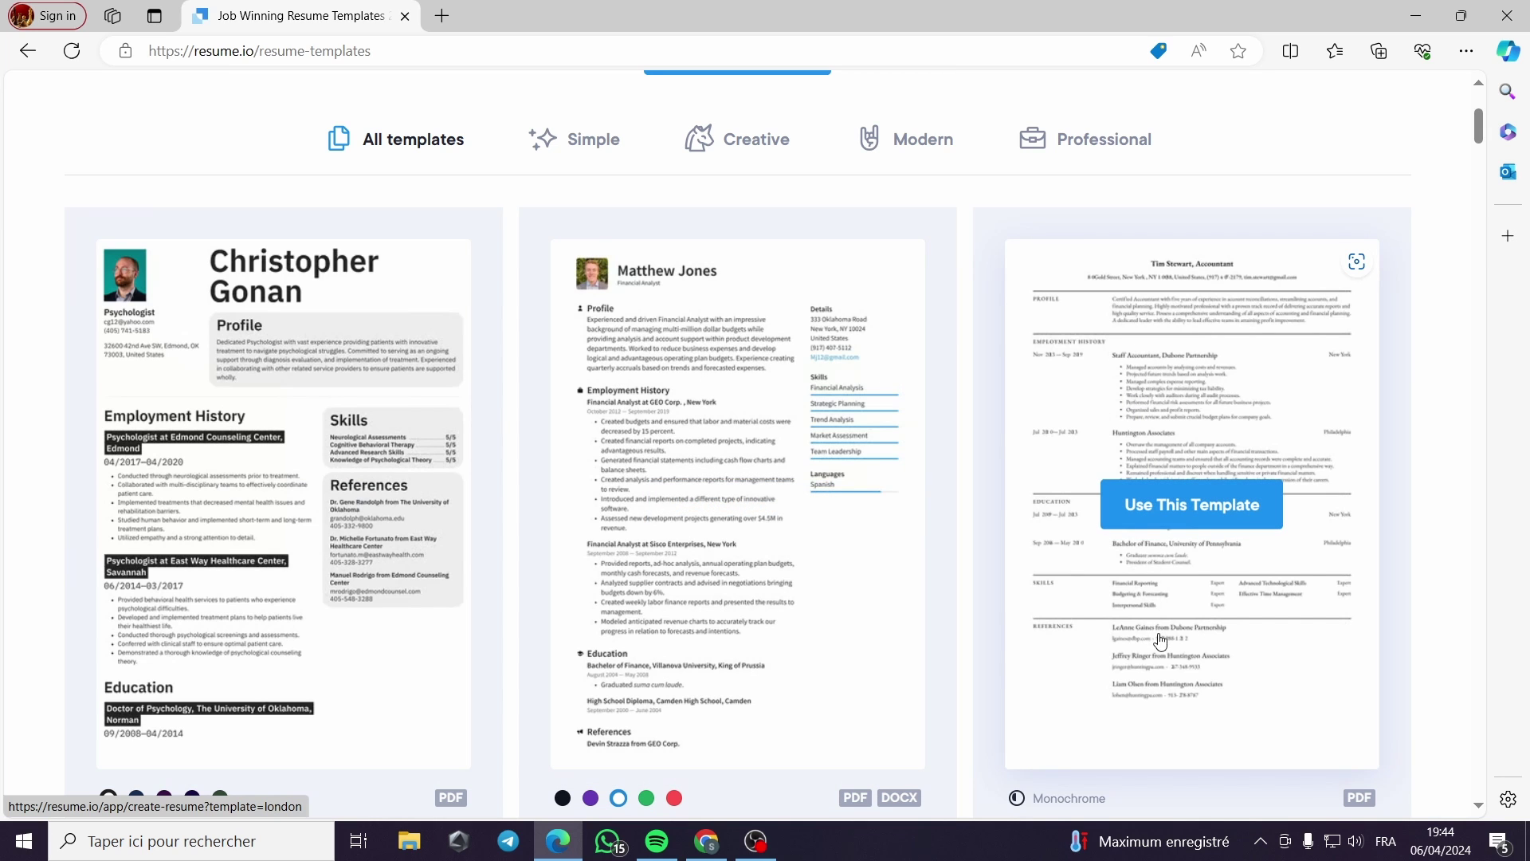
scroll(1173, 645, down, 1)
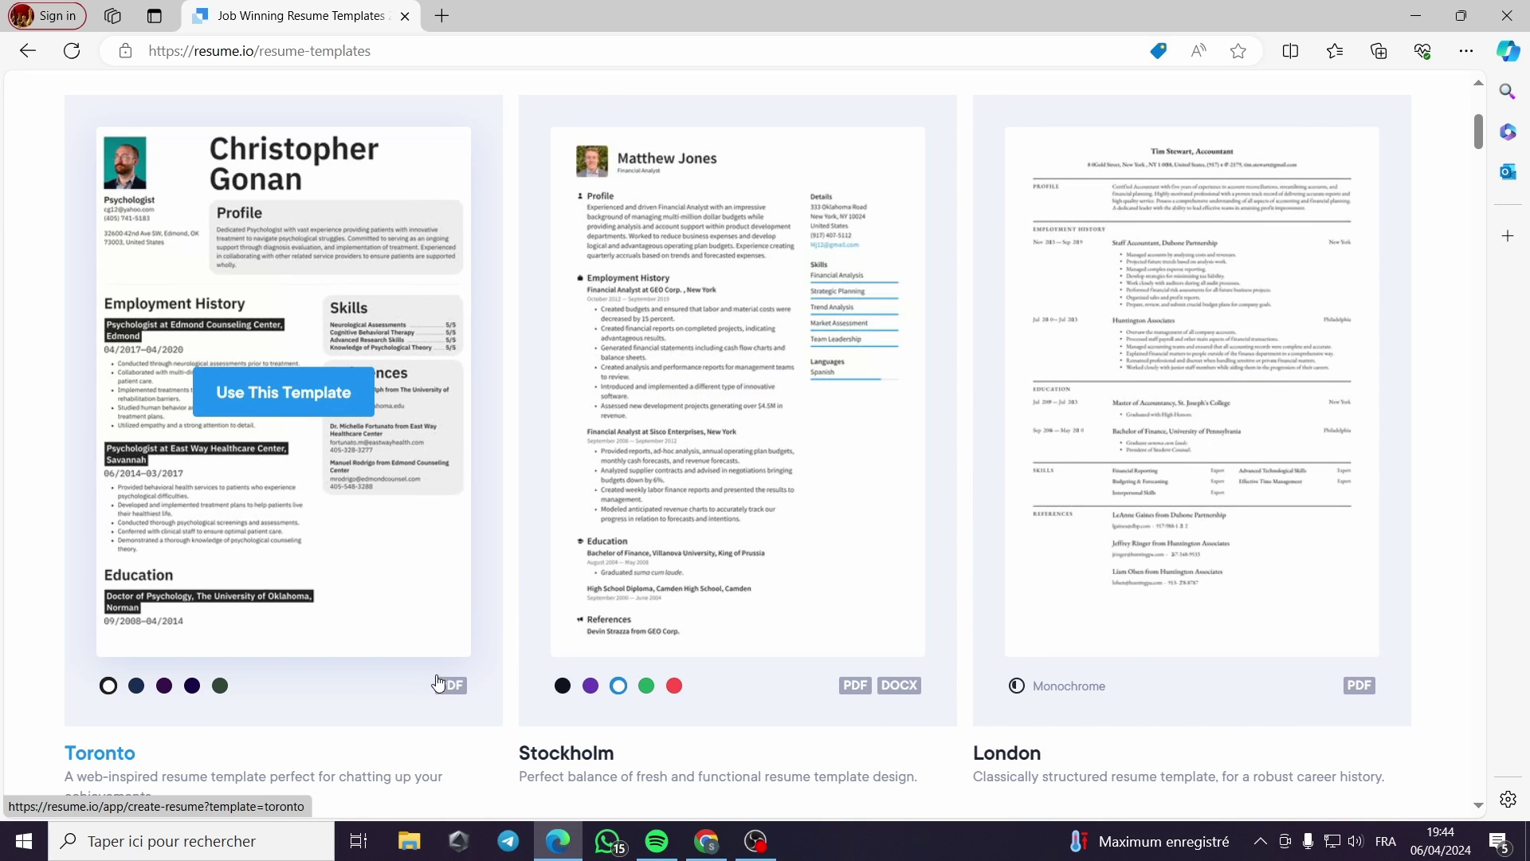
Try the purple and dark green colour variants of the Toronto template, returning to the gallery in between.
click(165, 688)
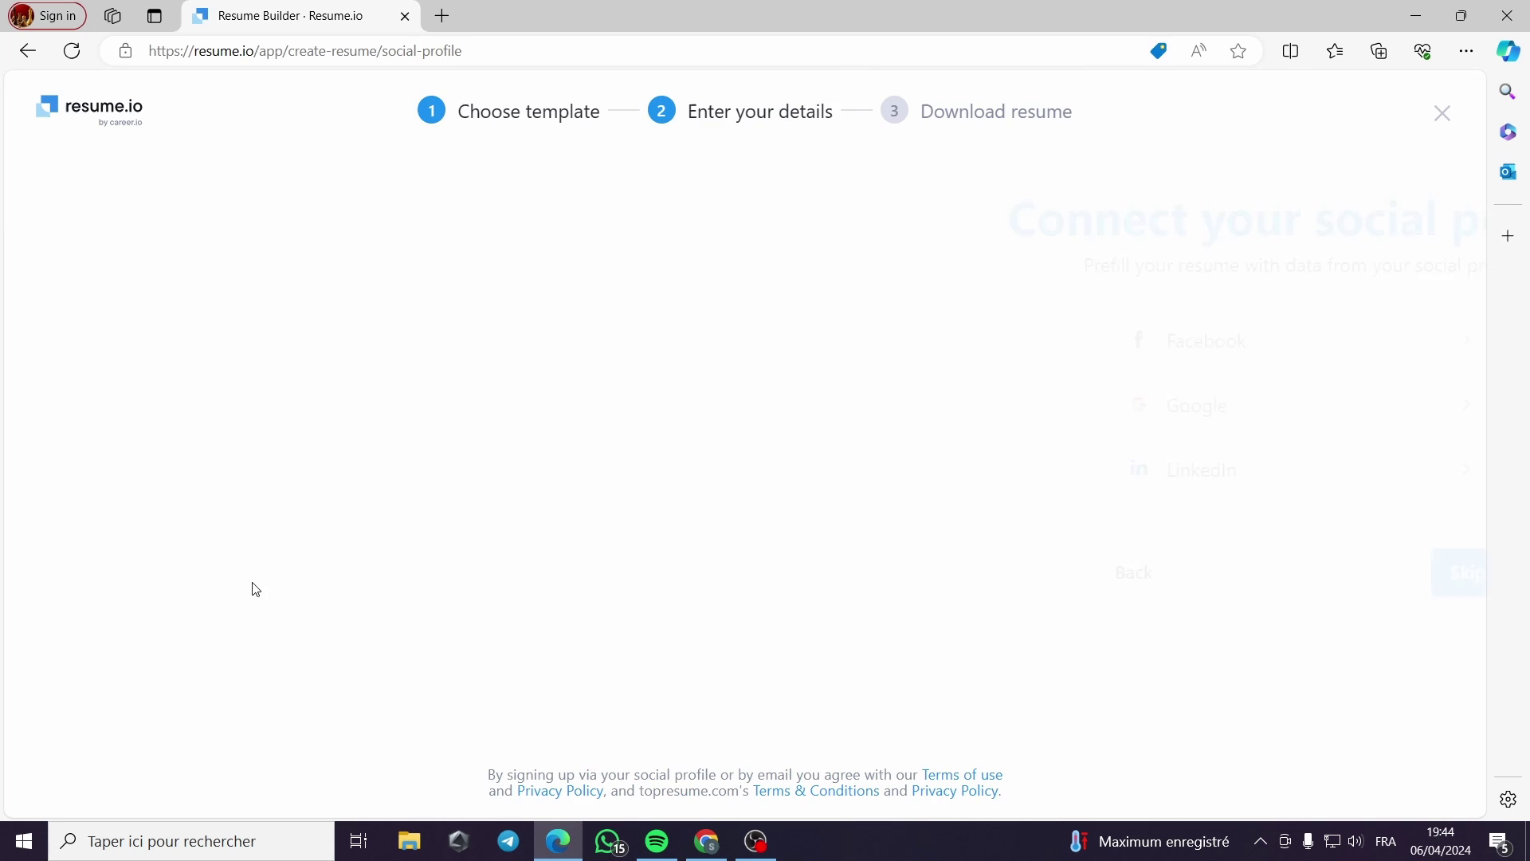
click(28, 51)
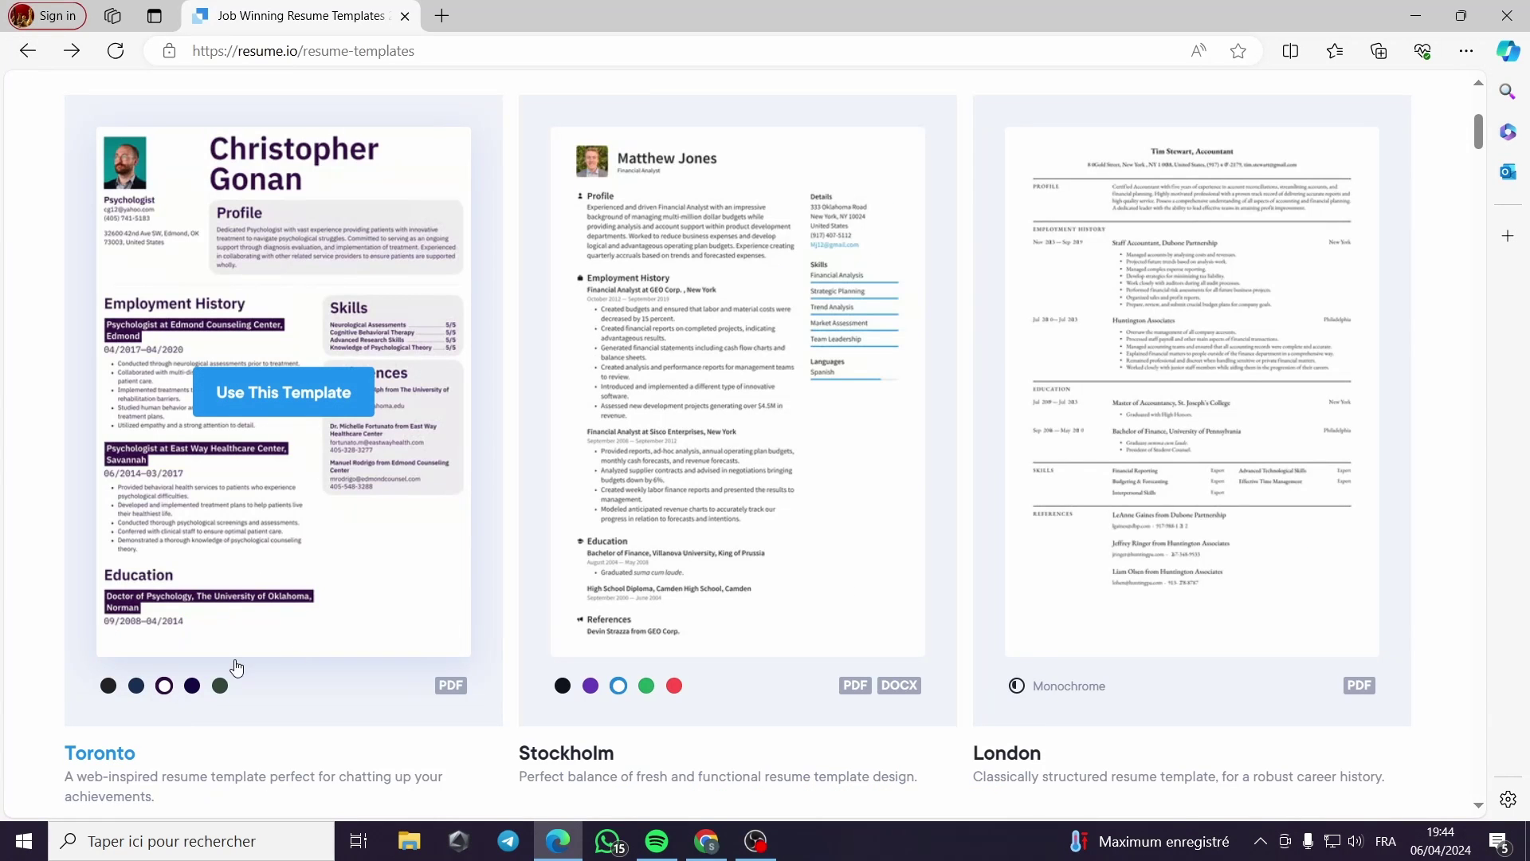
click(219, 686)
Browse the other template designs and start a resume with the green Dublin template.
scroll(749, 722, down, 10)
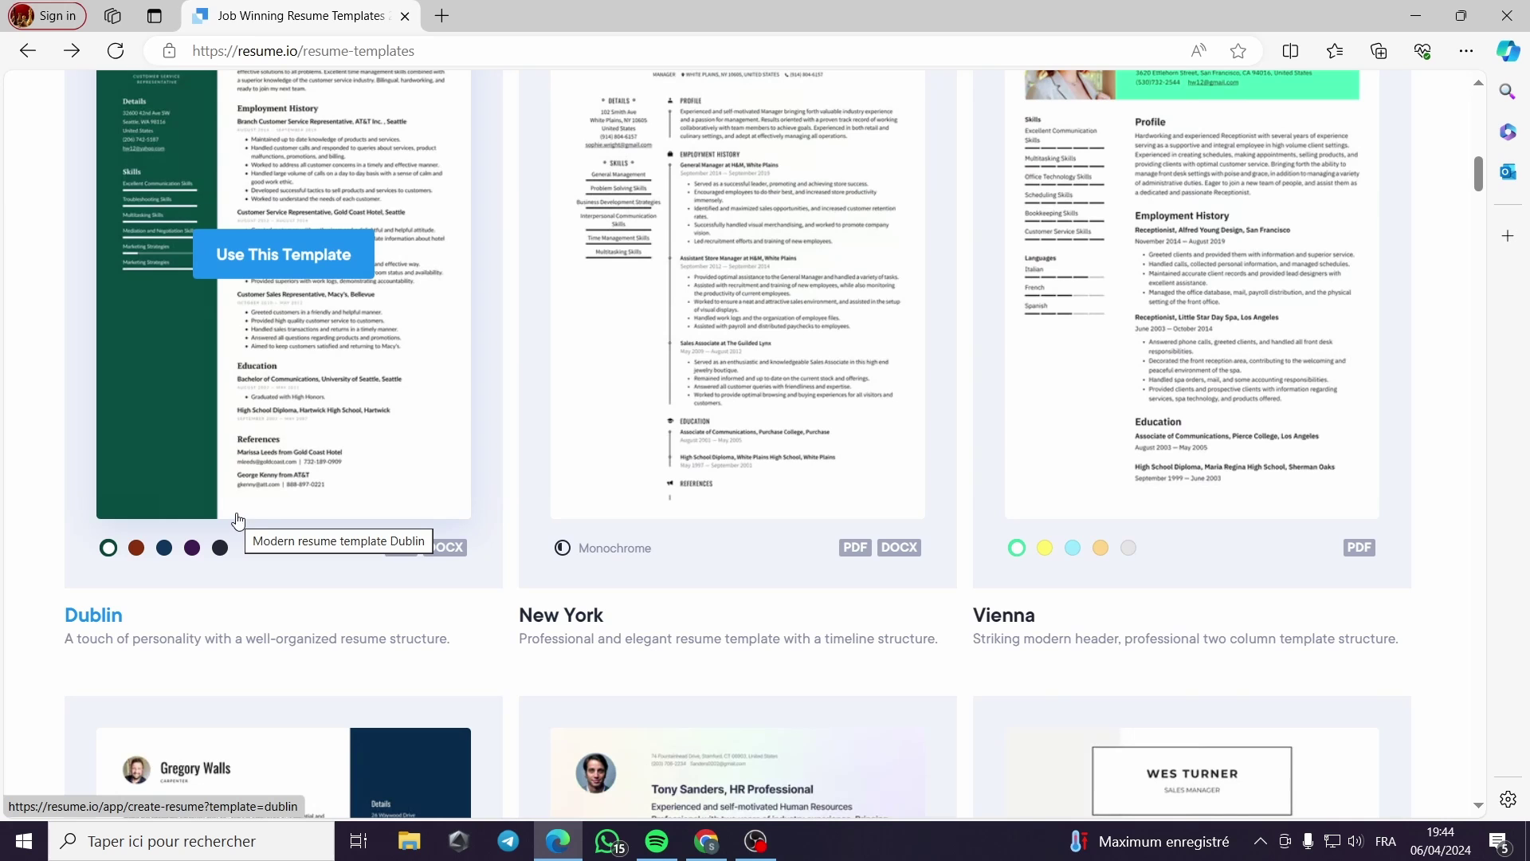
scroll(1172, 553, down, 7)
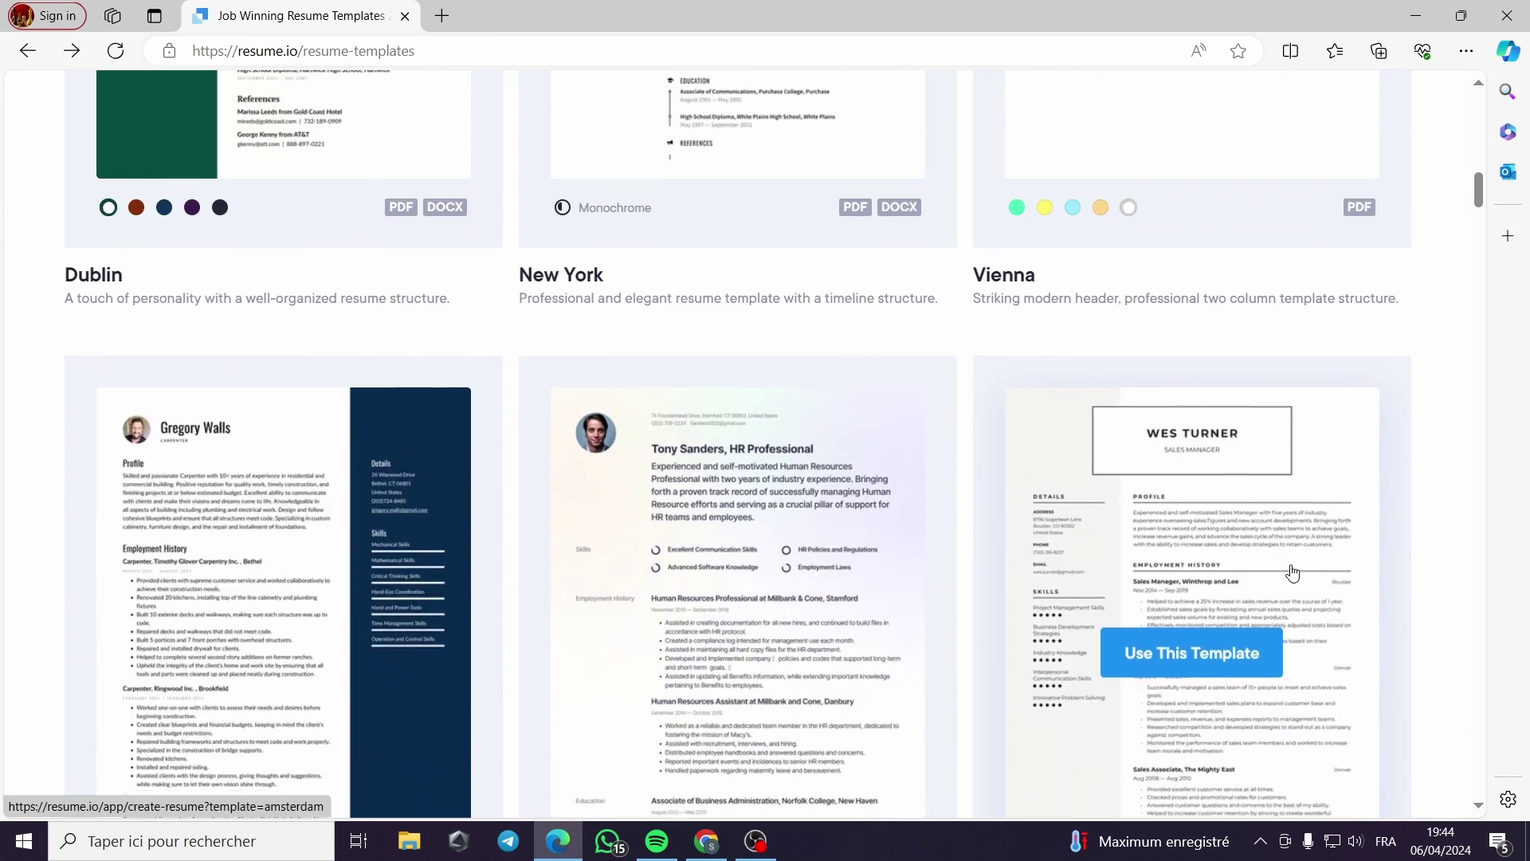
scroll(287, 510, down, 8)
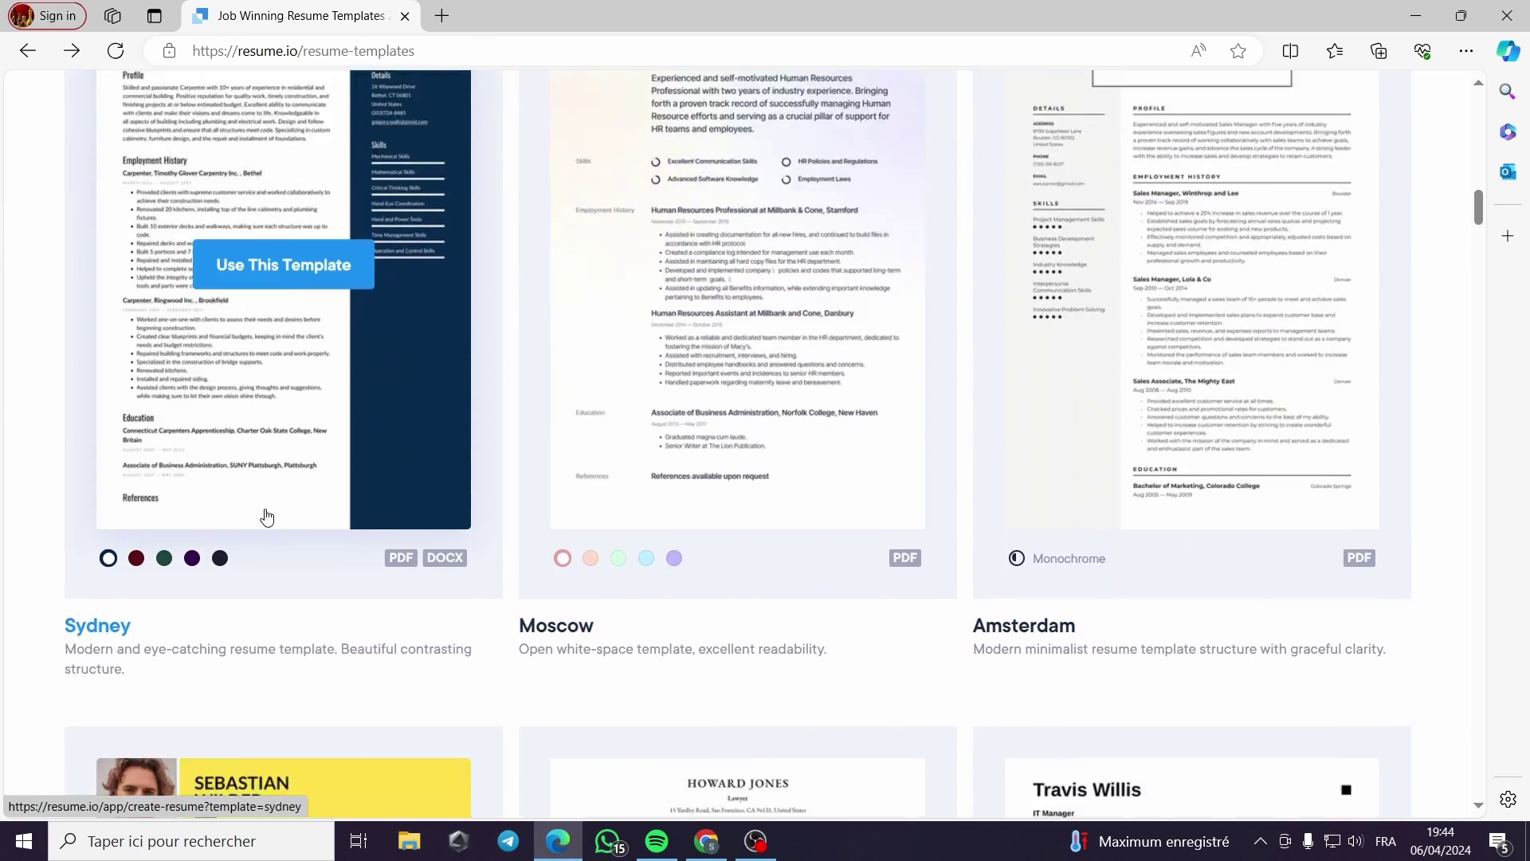
scroll(741, 508, up, 15)
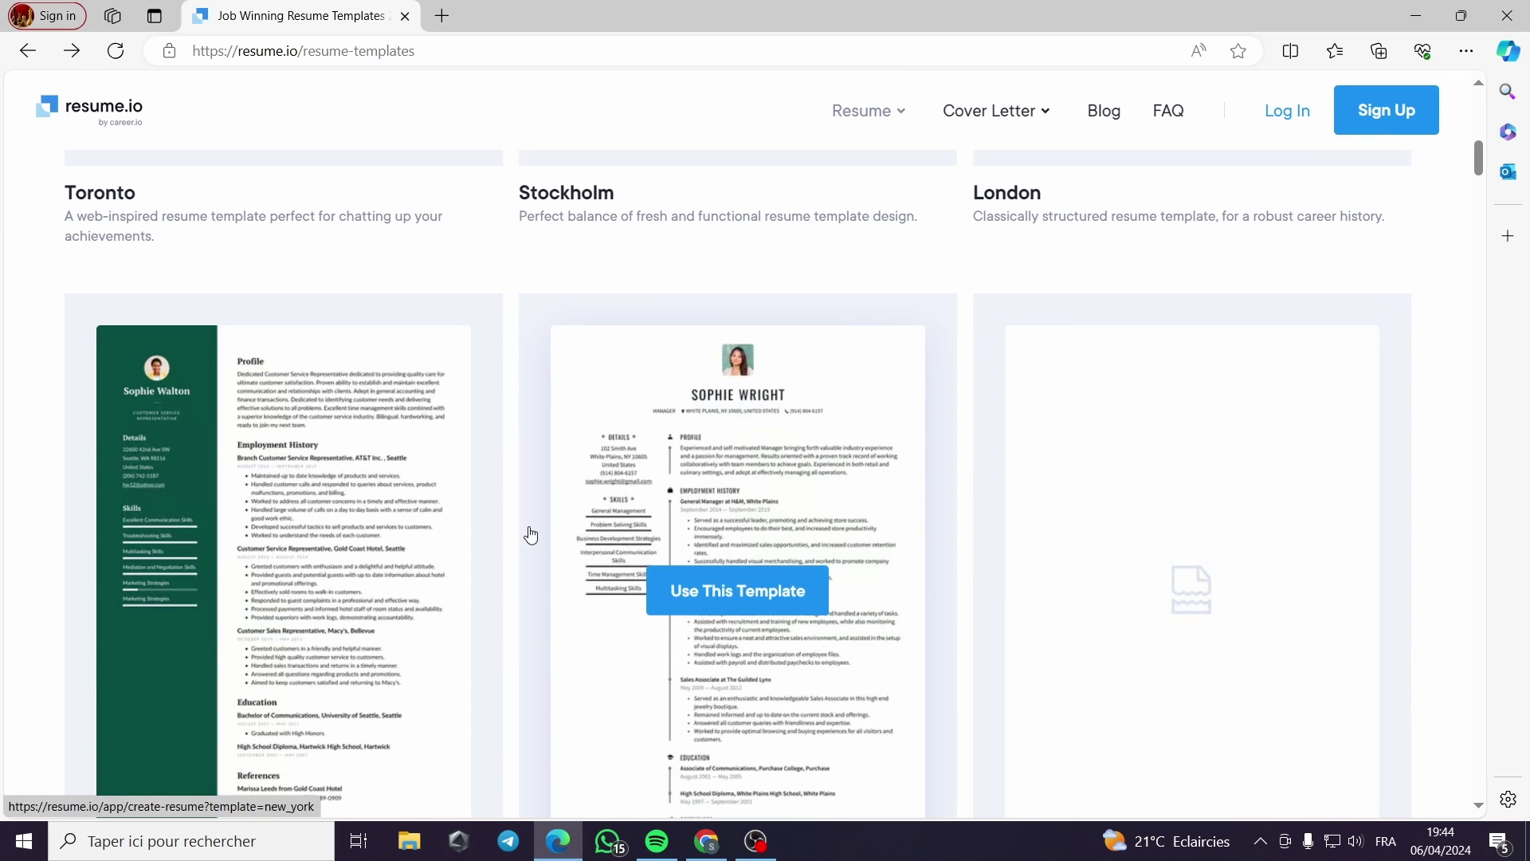
scroll(480, 560, down, 1)
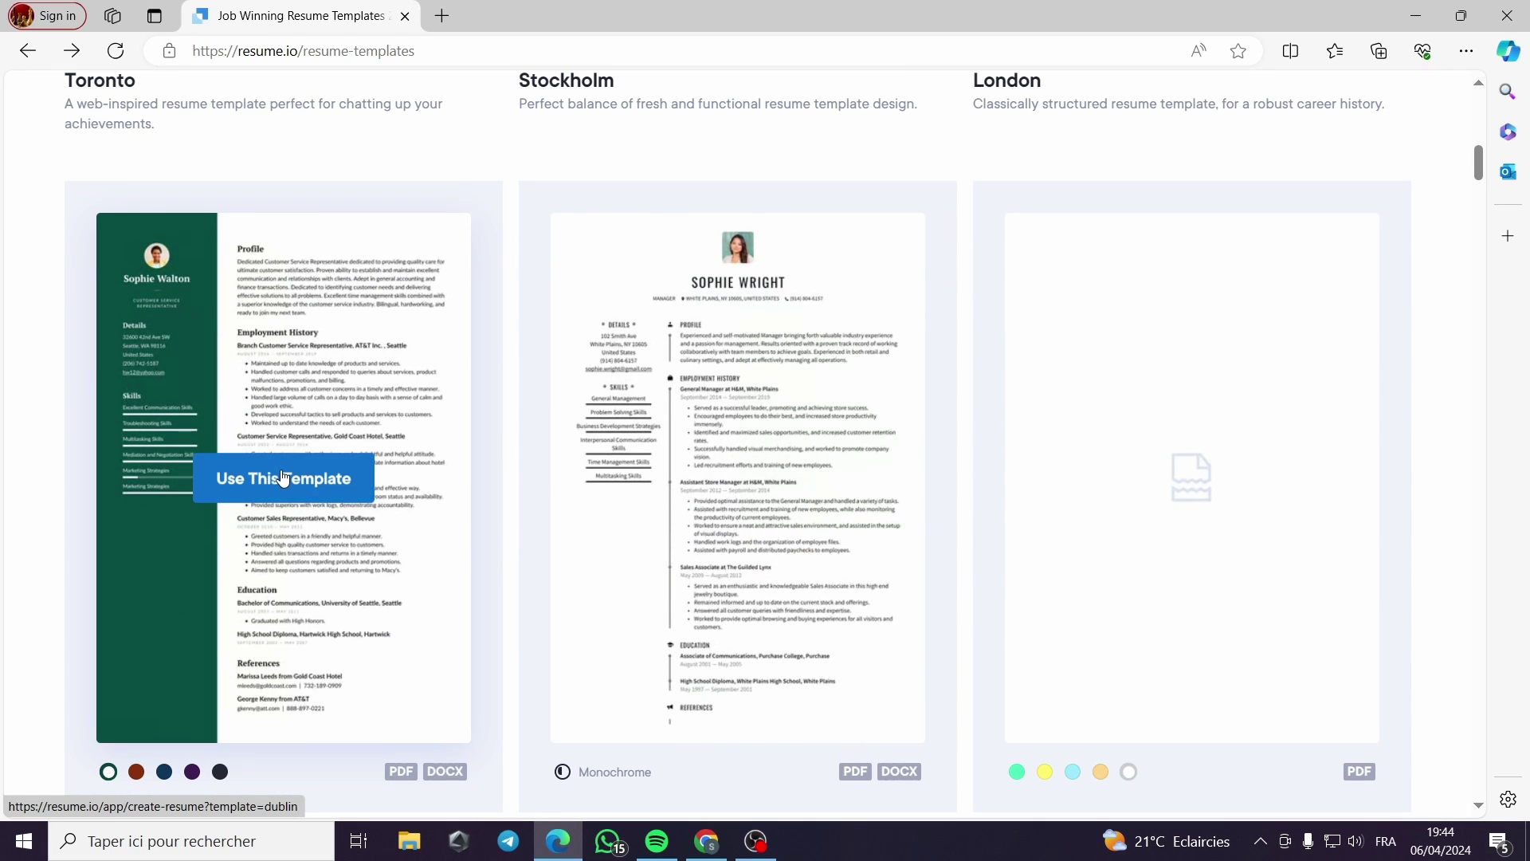
click(286, 481)
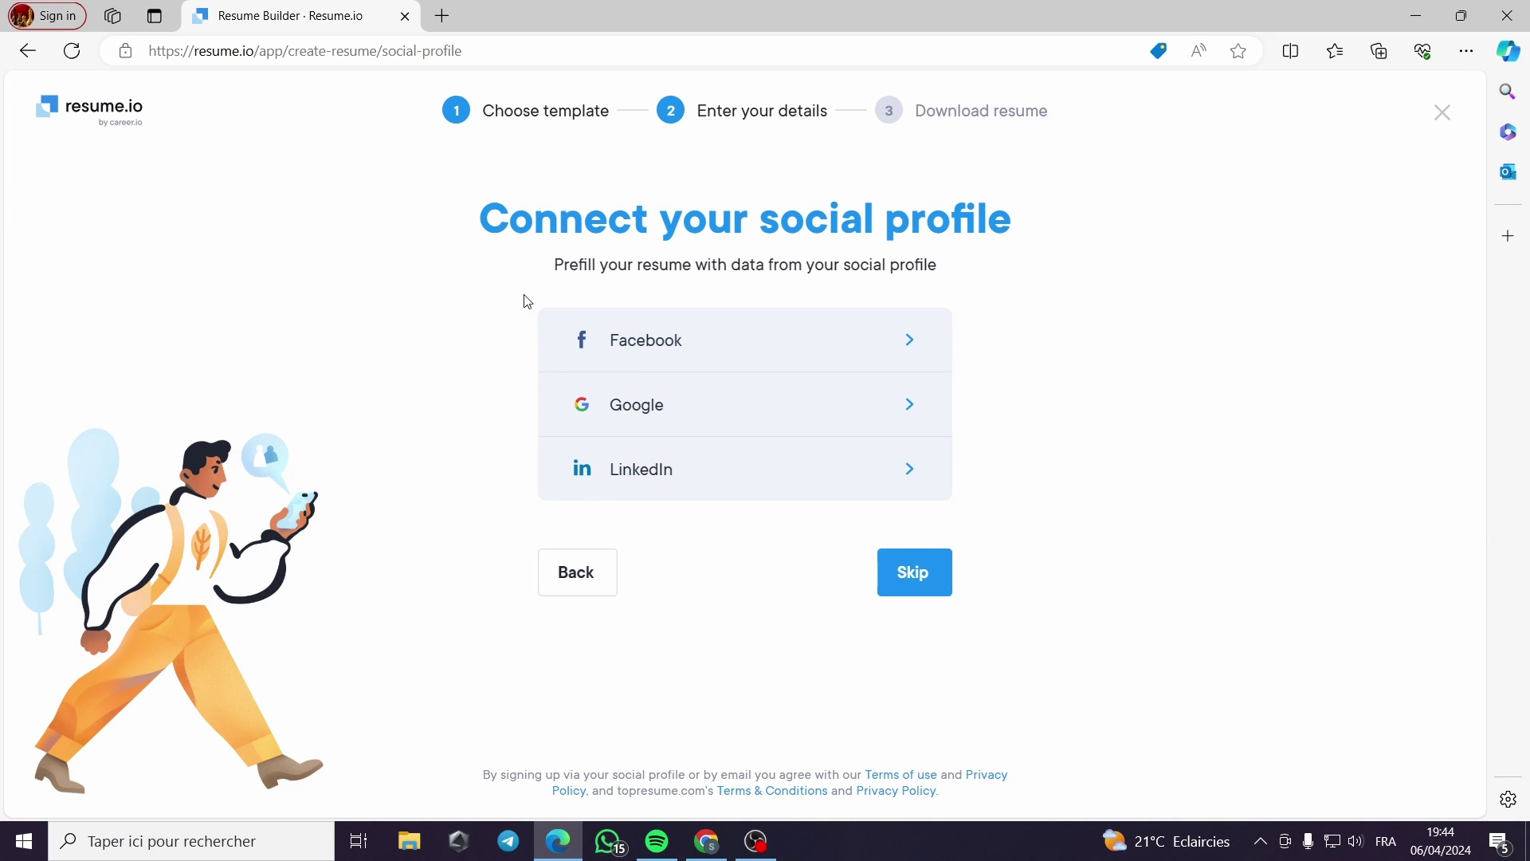
Skip connecting a social profile and submit the applicant's first and last name.
click(914, 572)
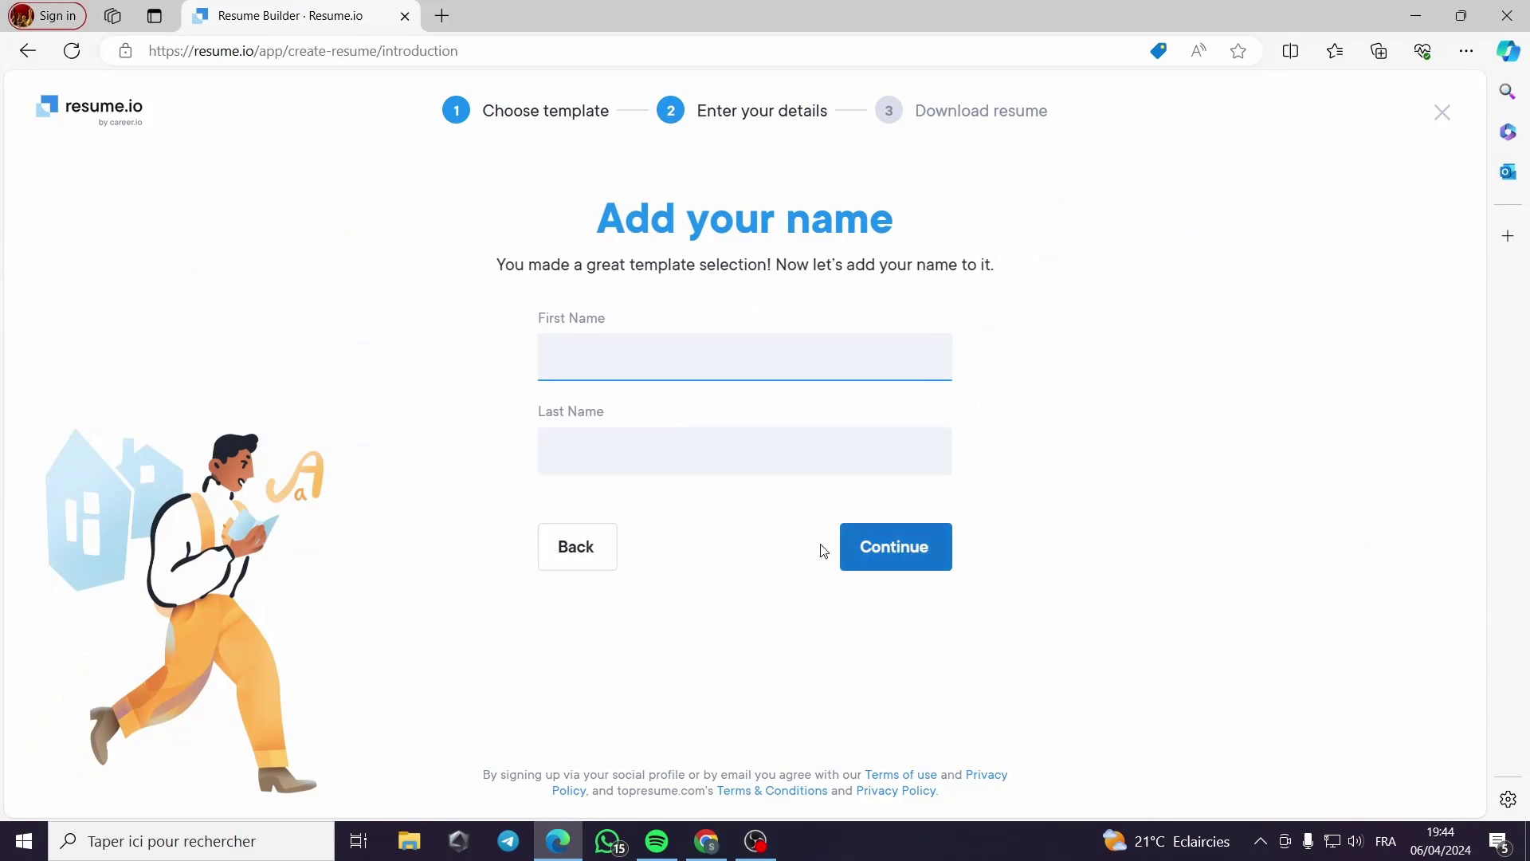
text(jack)
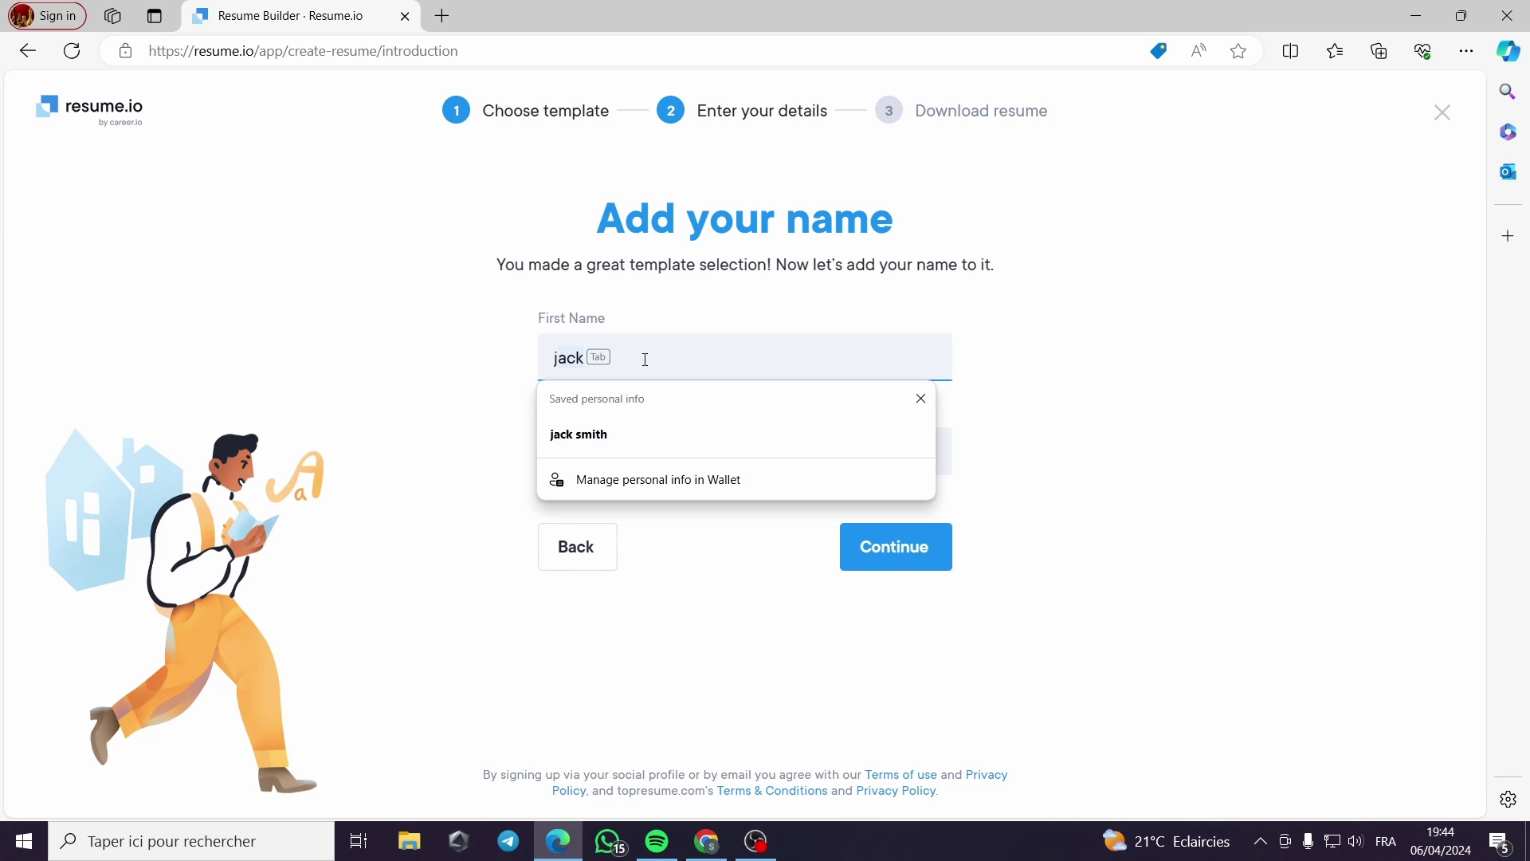
key(Tab)
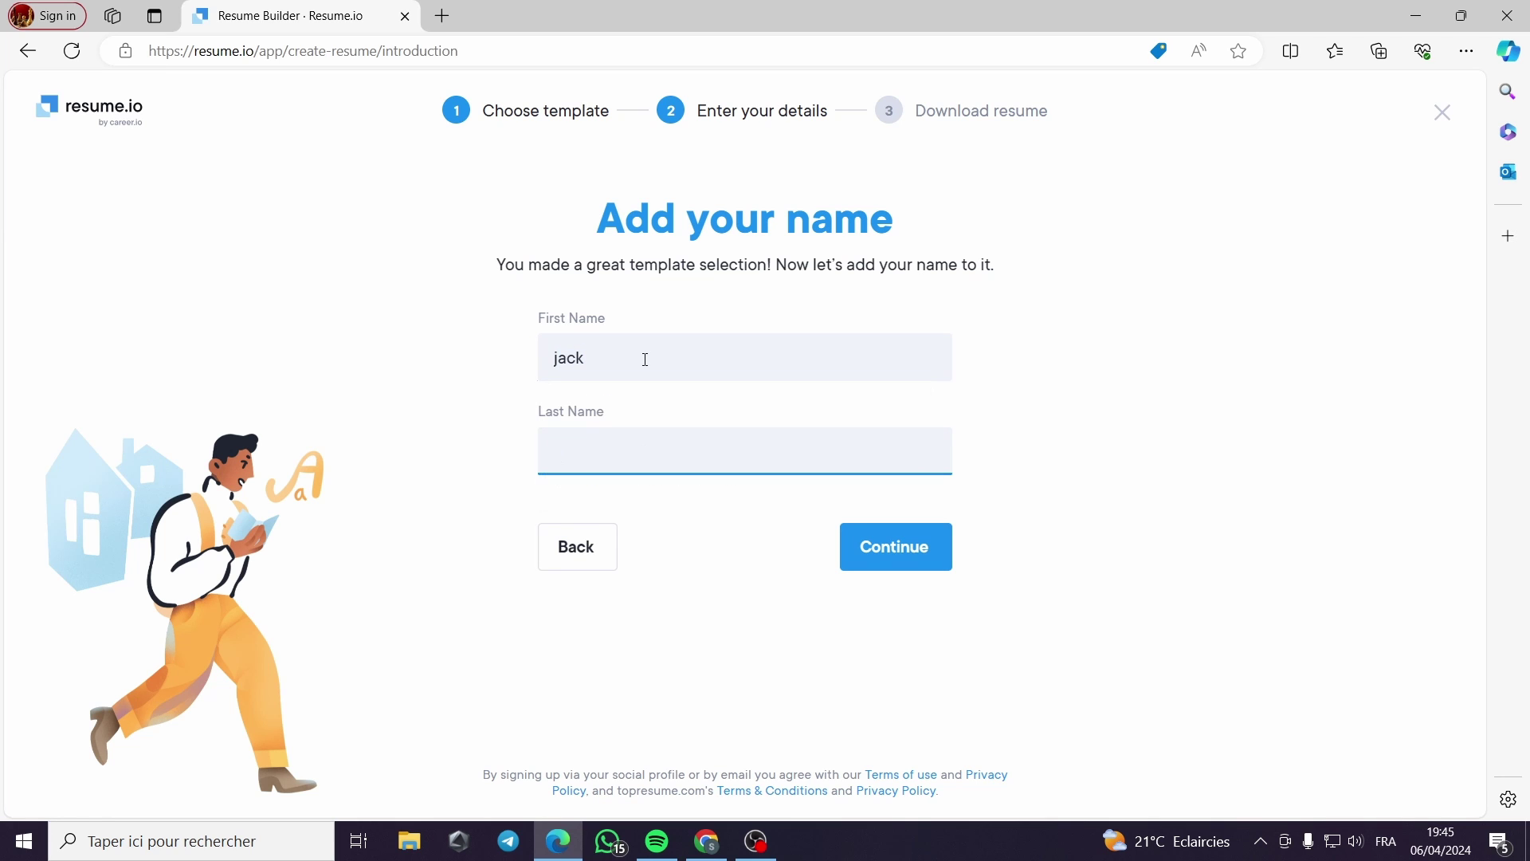
text(smith)
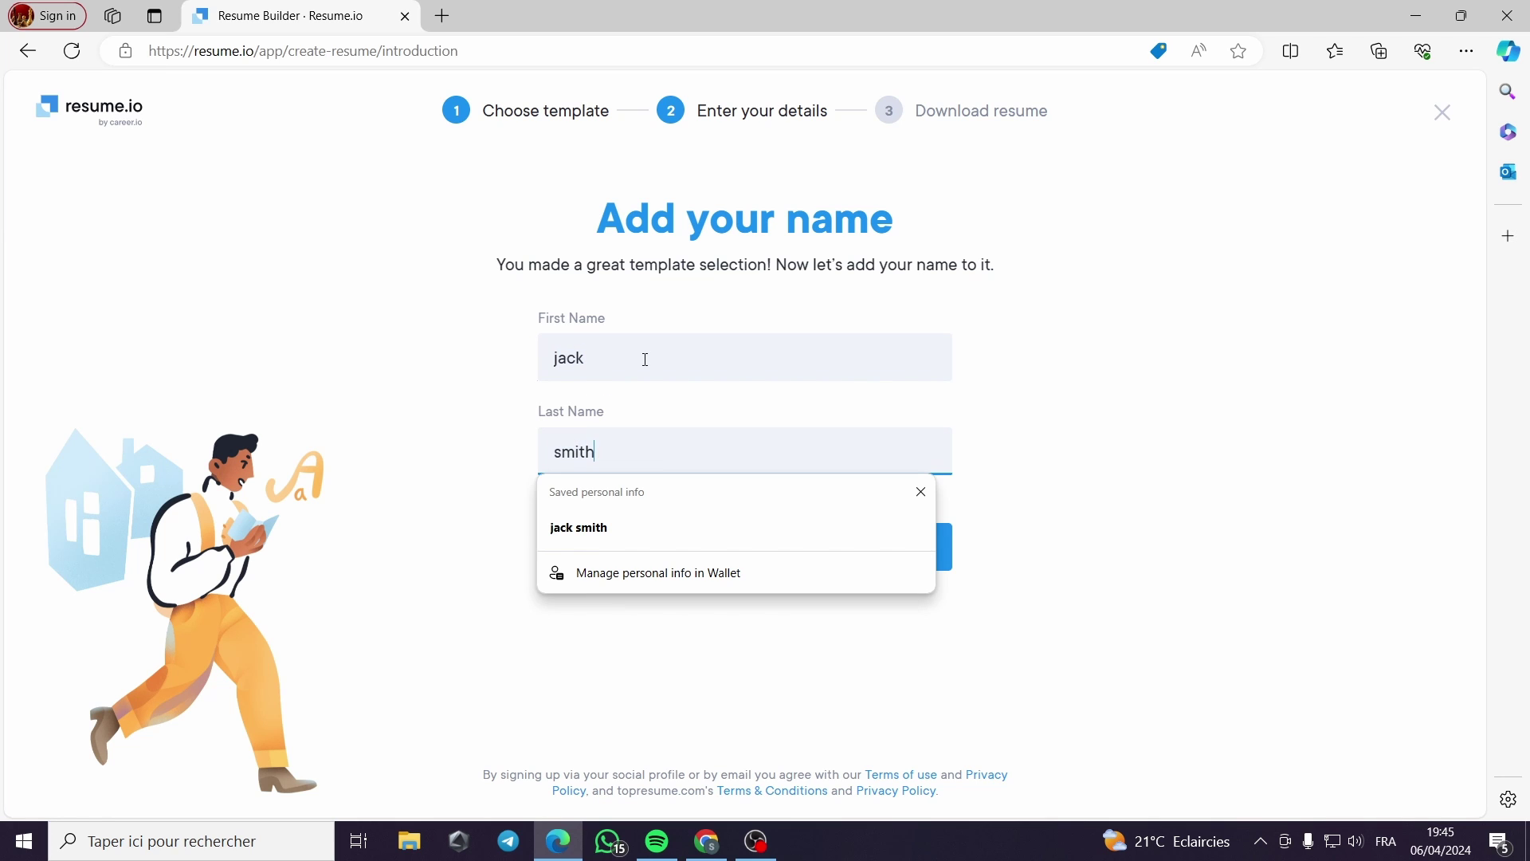
click(939, 563)
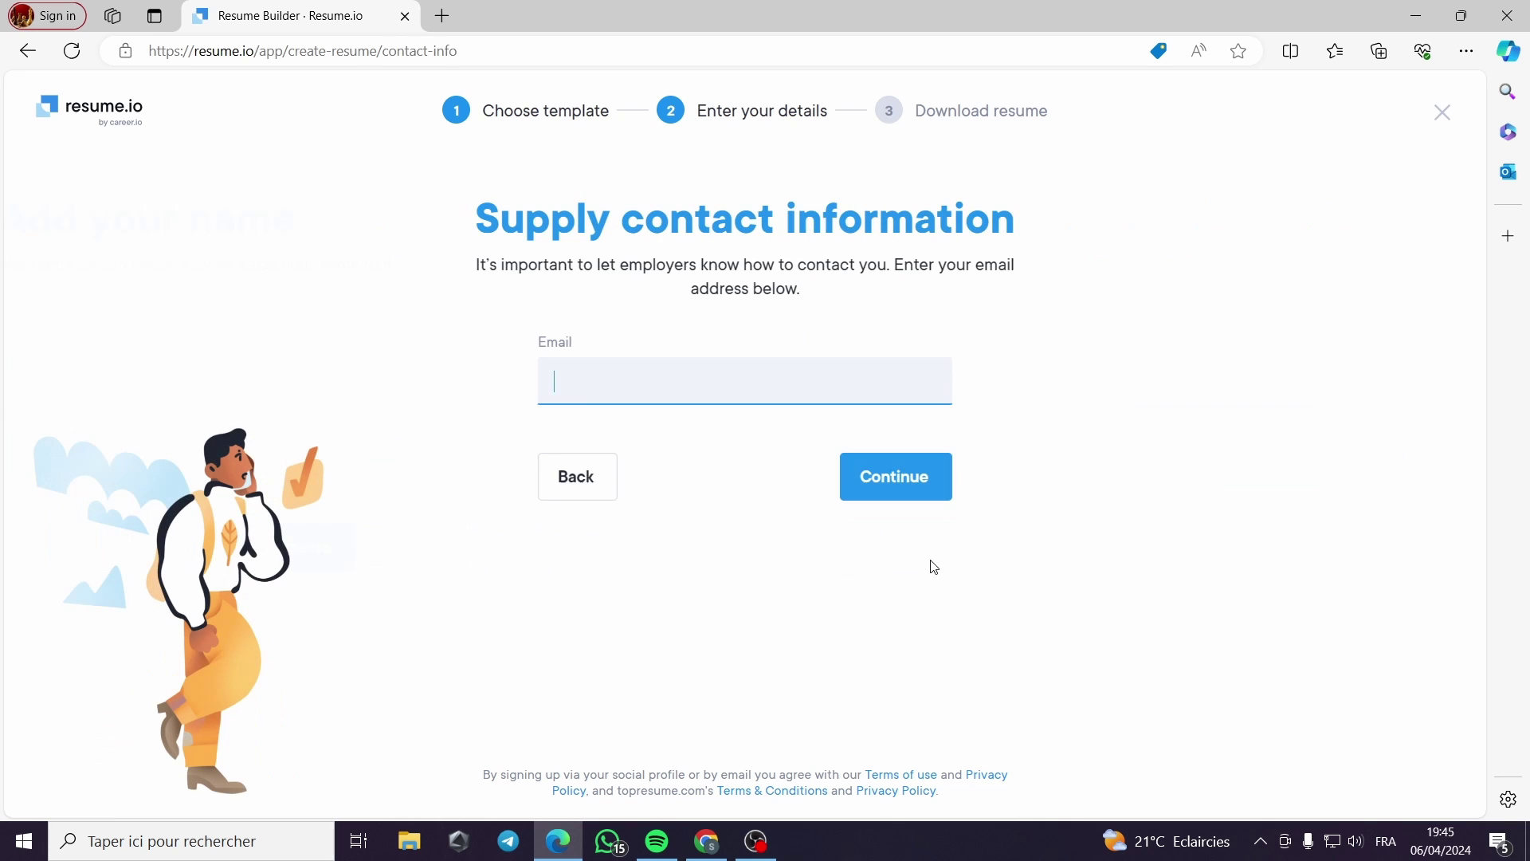
Fill in the applicant's saved email address and continue to the resume editor.
click(617, 393)
click(624, 454)
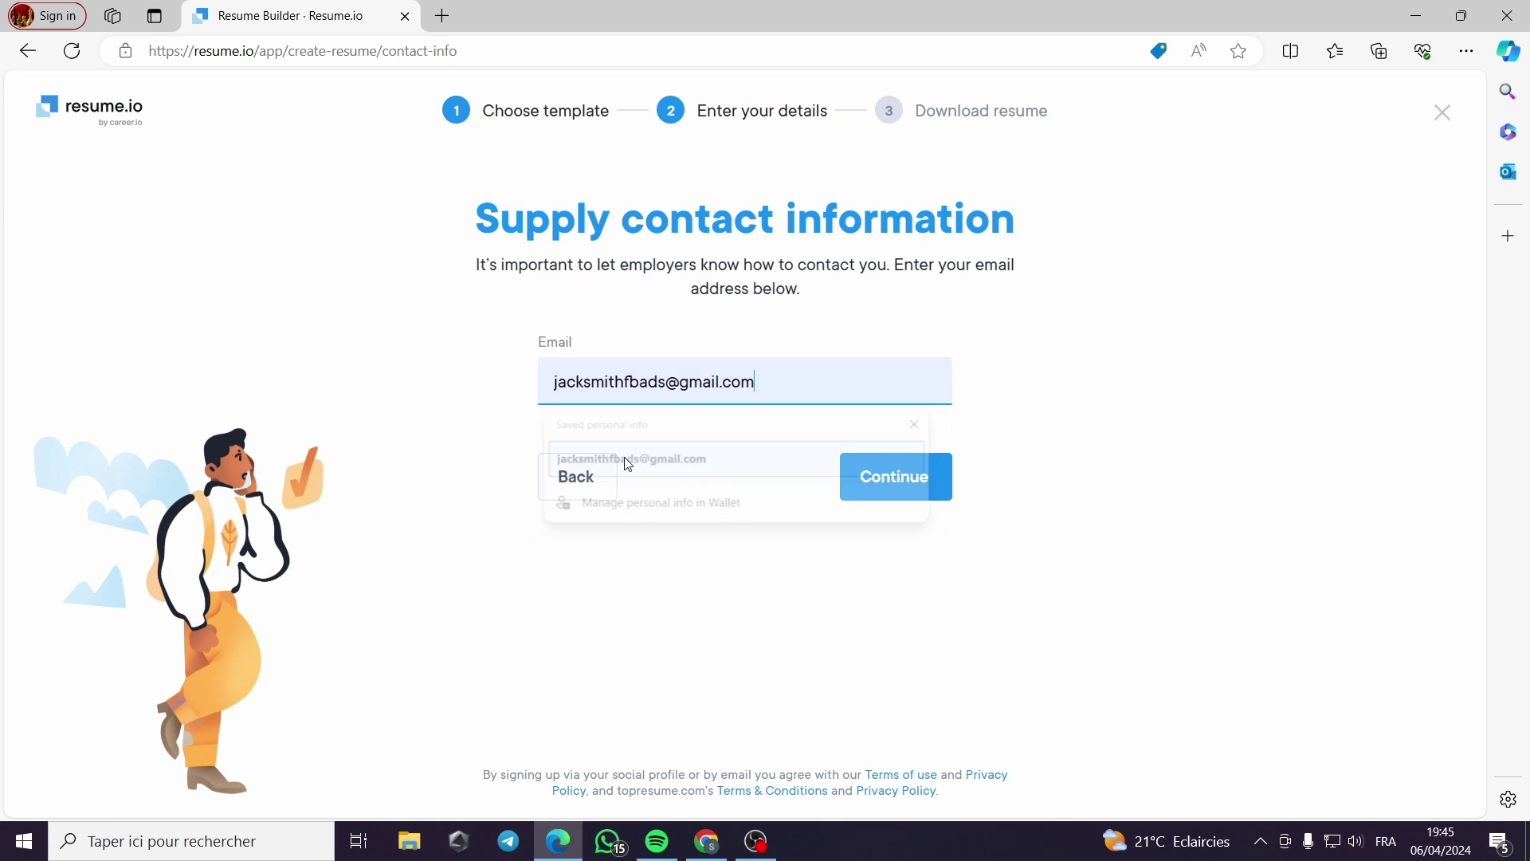
click(909, 487)
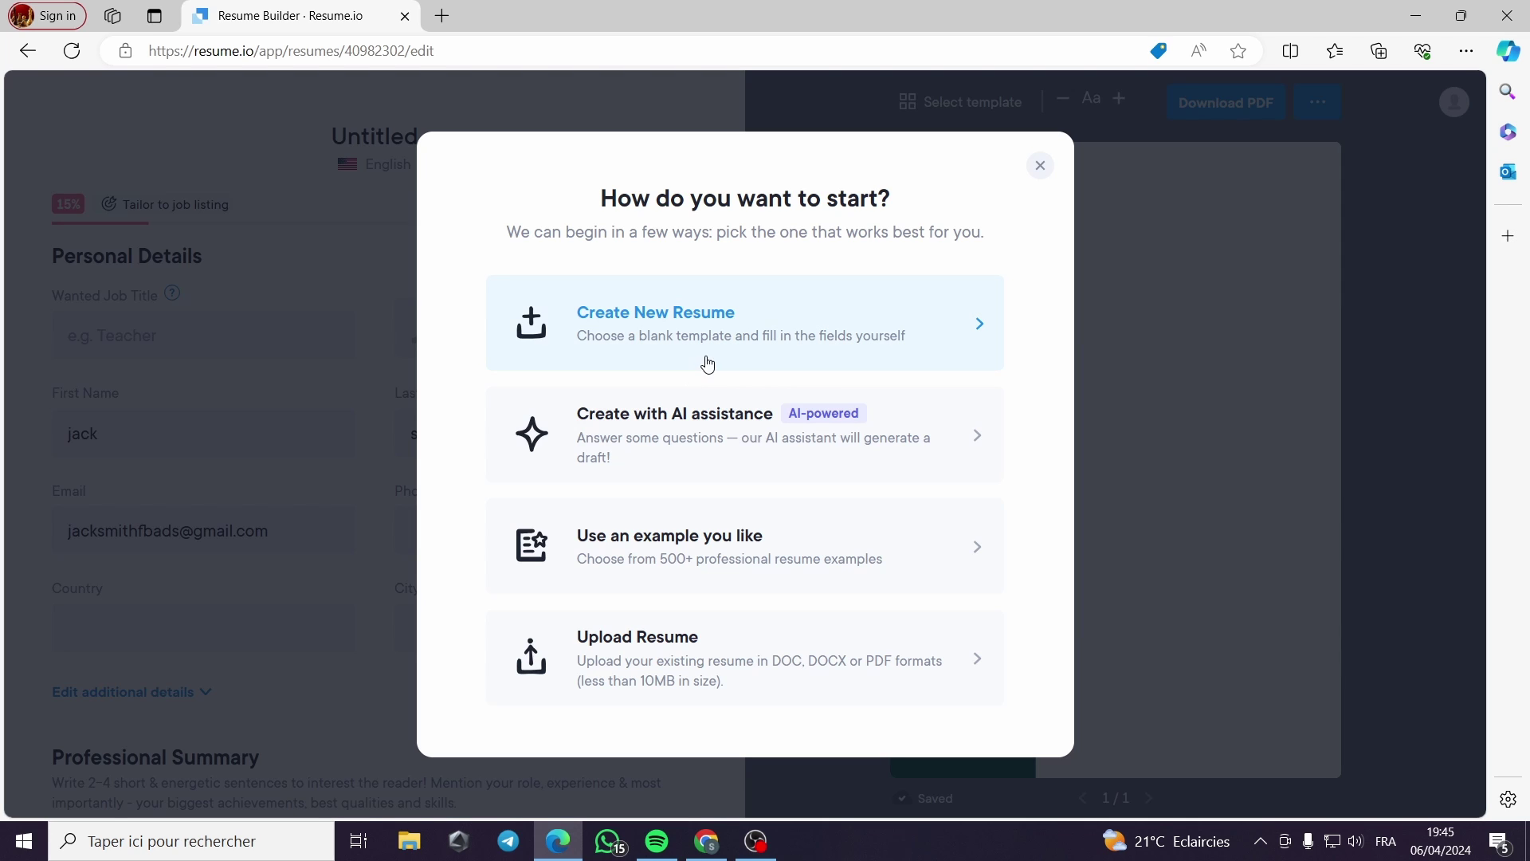
Try creating the resume with AI assistance, and exit to the manual editor without adding work experience.
click(888, 448)
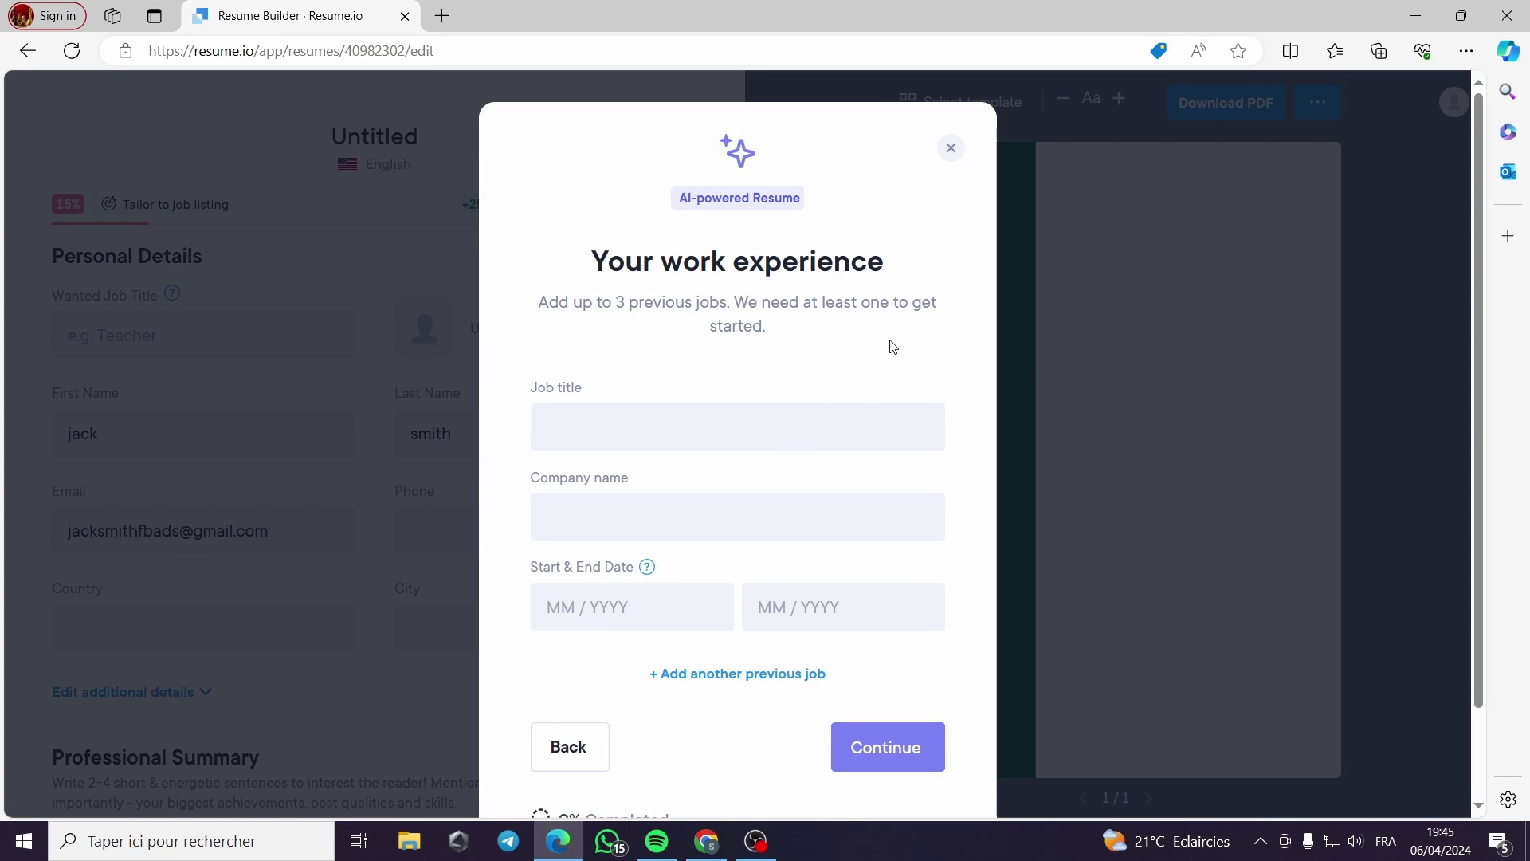
click(950, 150)
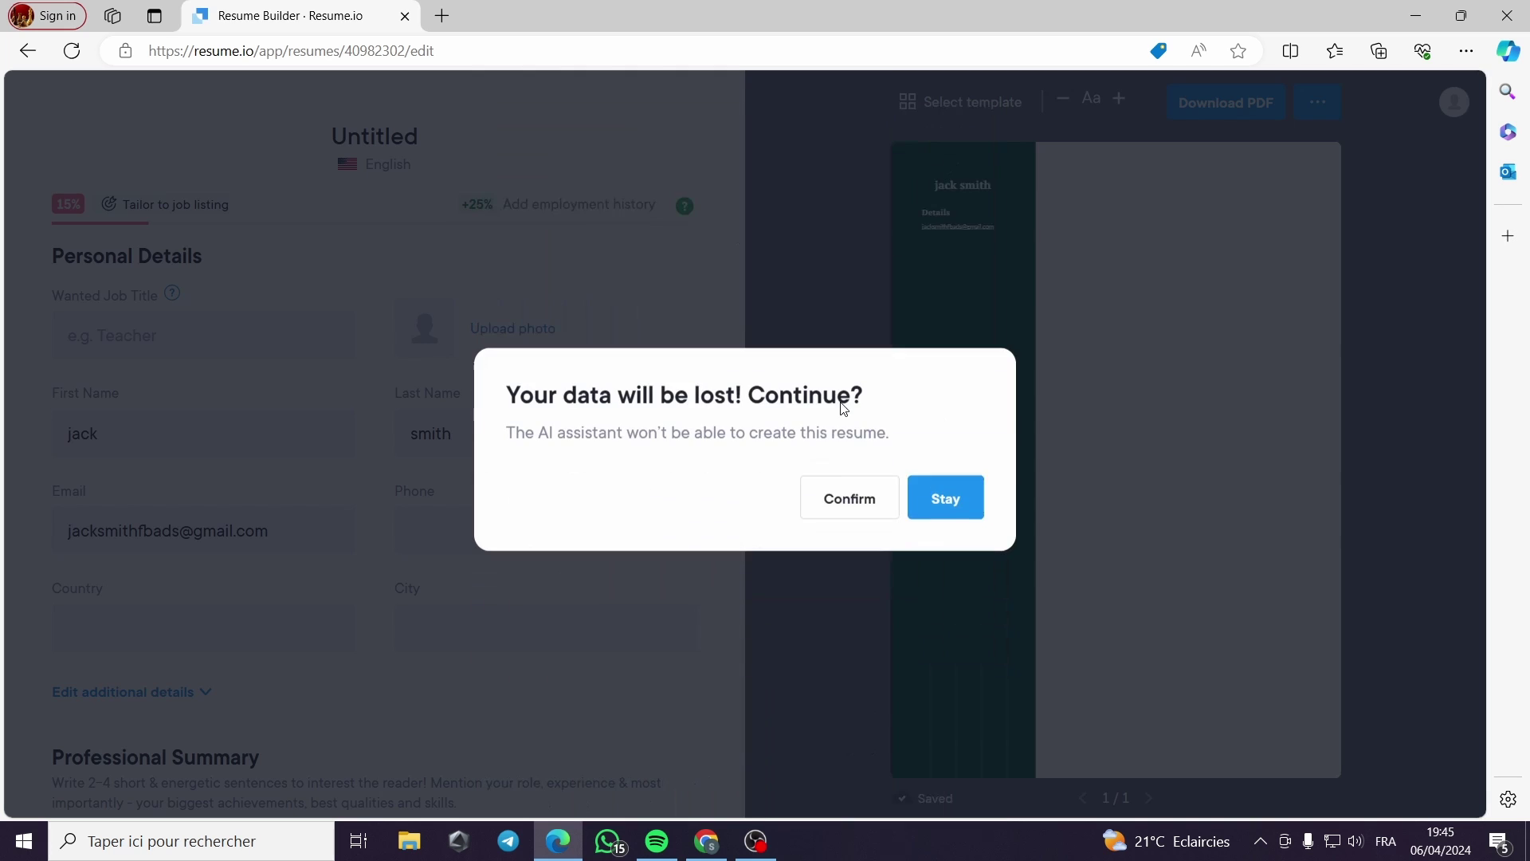
click(942, 494)
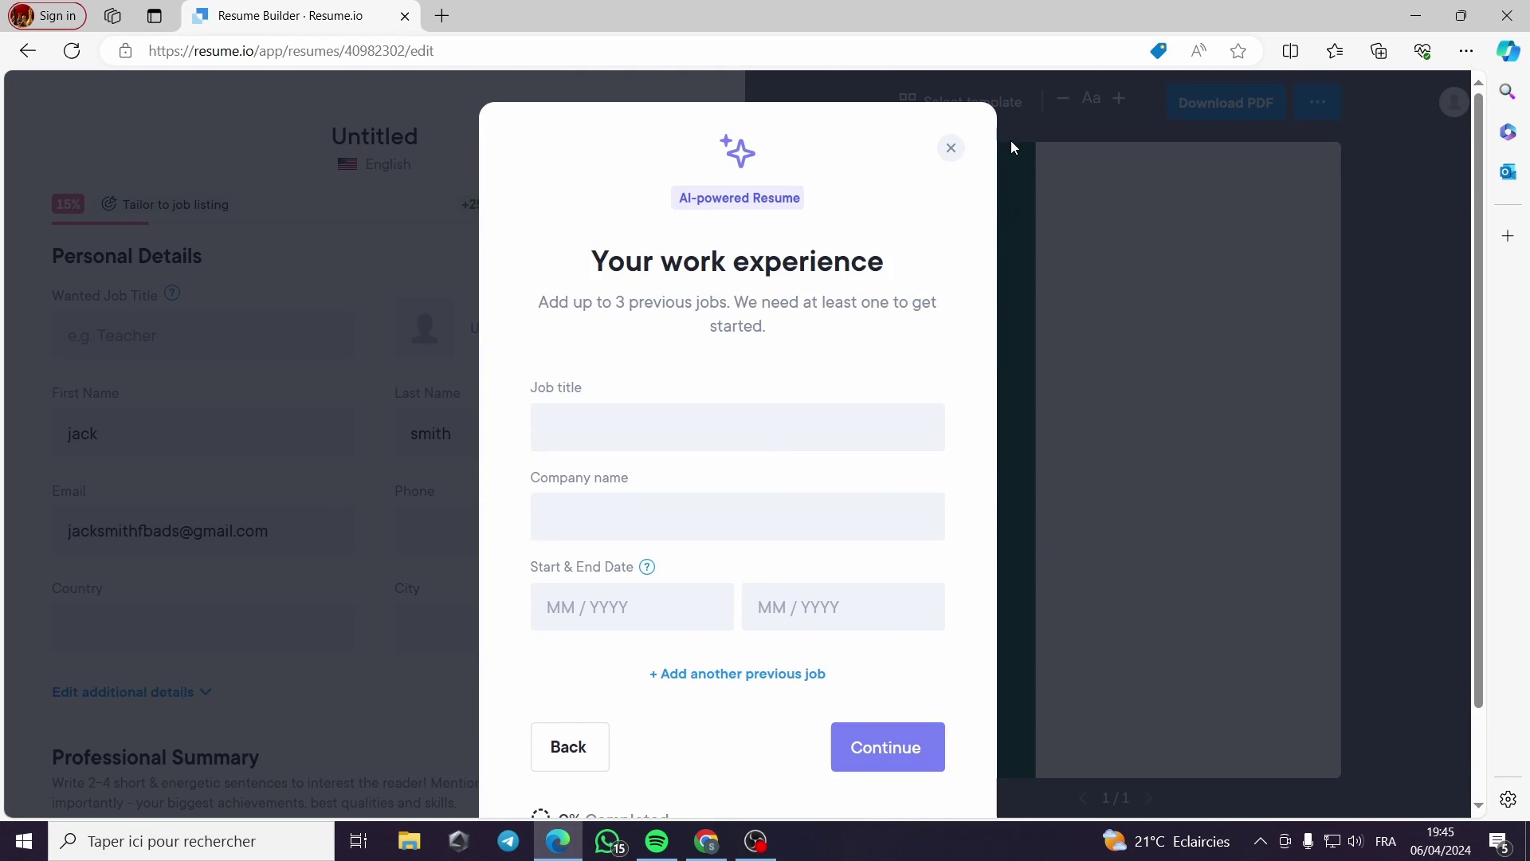
click(950, 148)
click(859, 507)
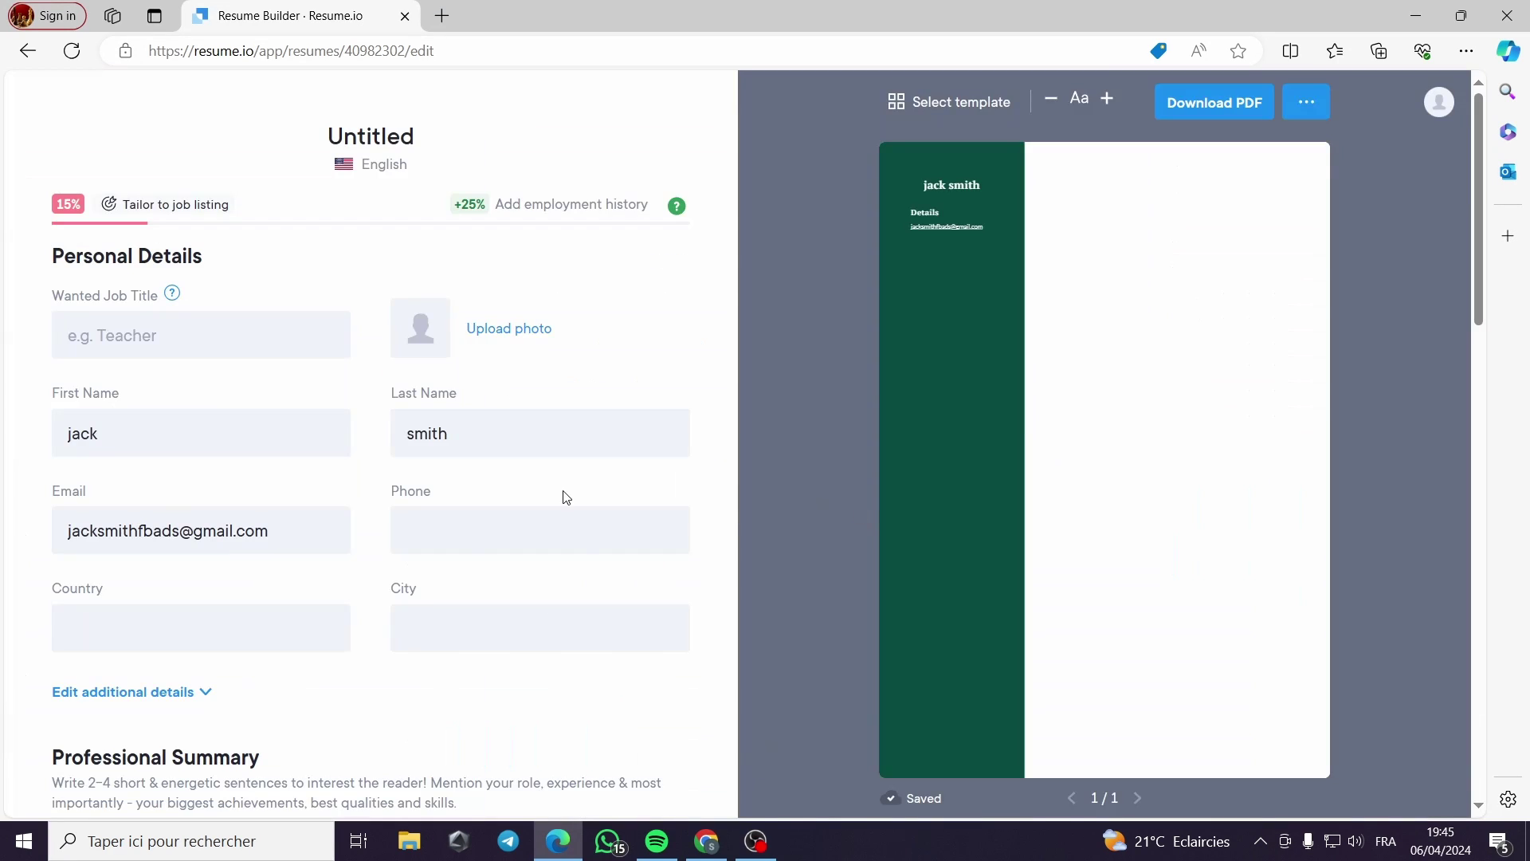
Set the wanted job title in the personal details to the suggested title Photographer.
click(205, 338)
text(ph)
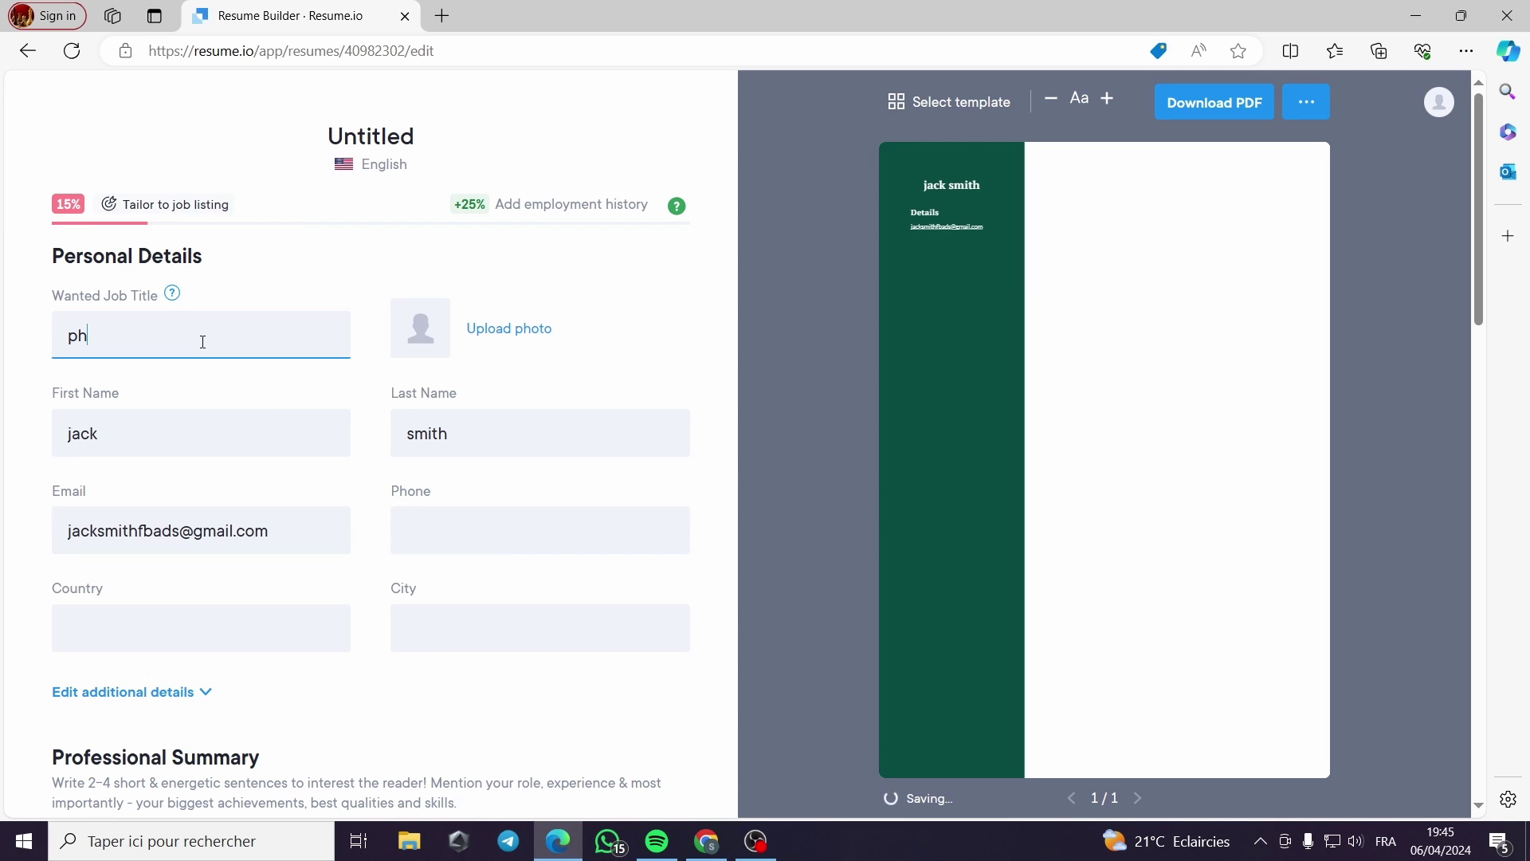
text(otogr)
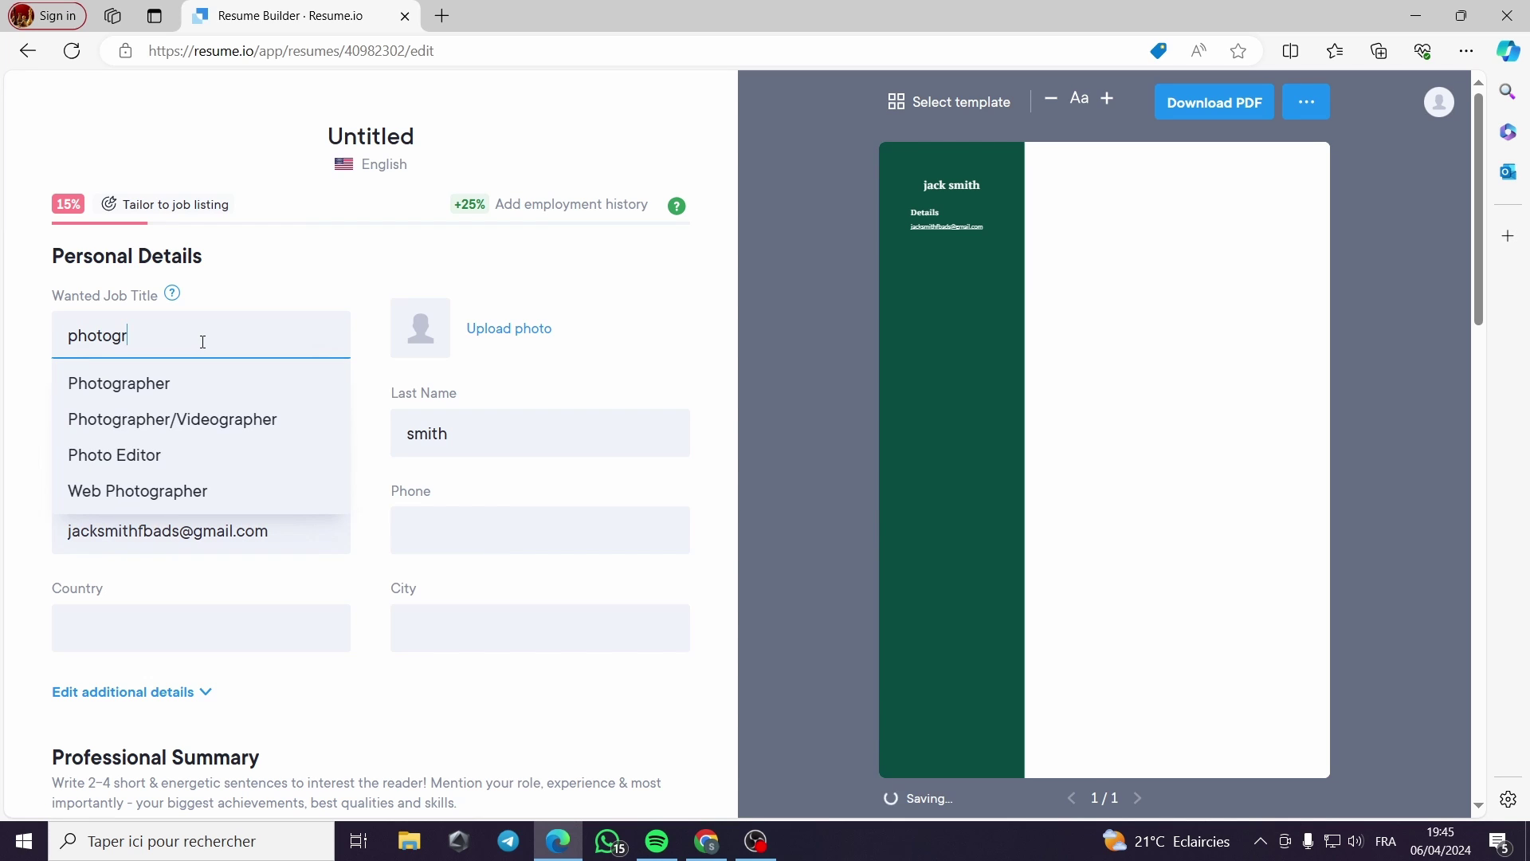
click(200, 387)
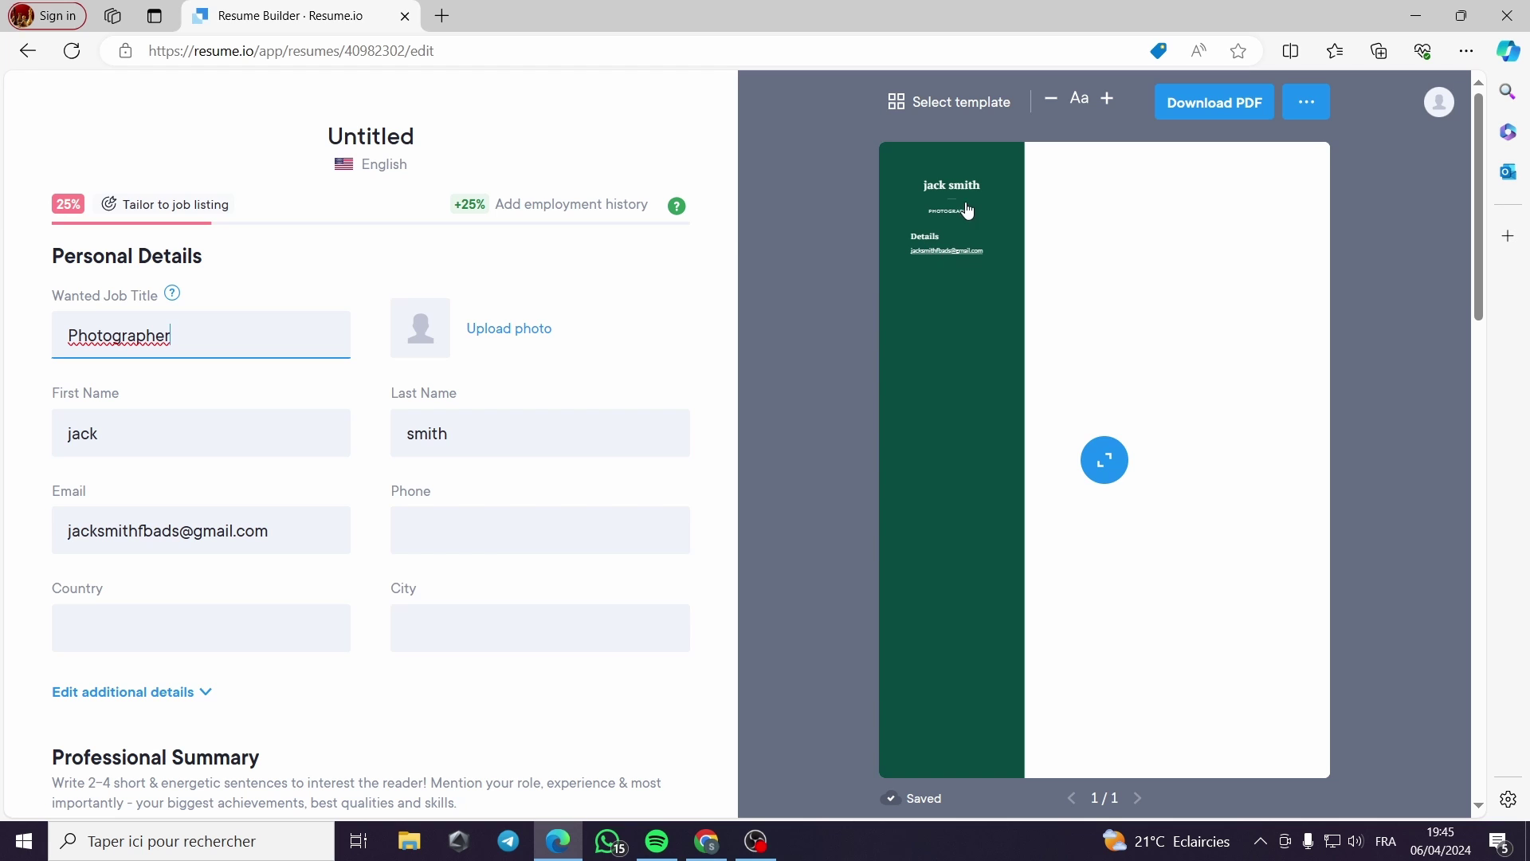
Fill the professional summary with the full pre-written text for a passionate and experienced Wedding Photographer.
scroll(120, 407, down, 6)
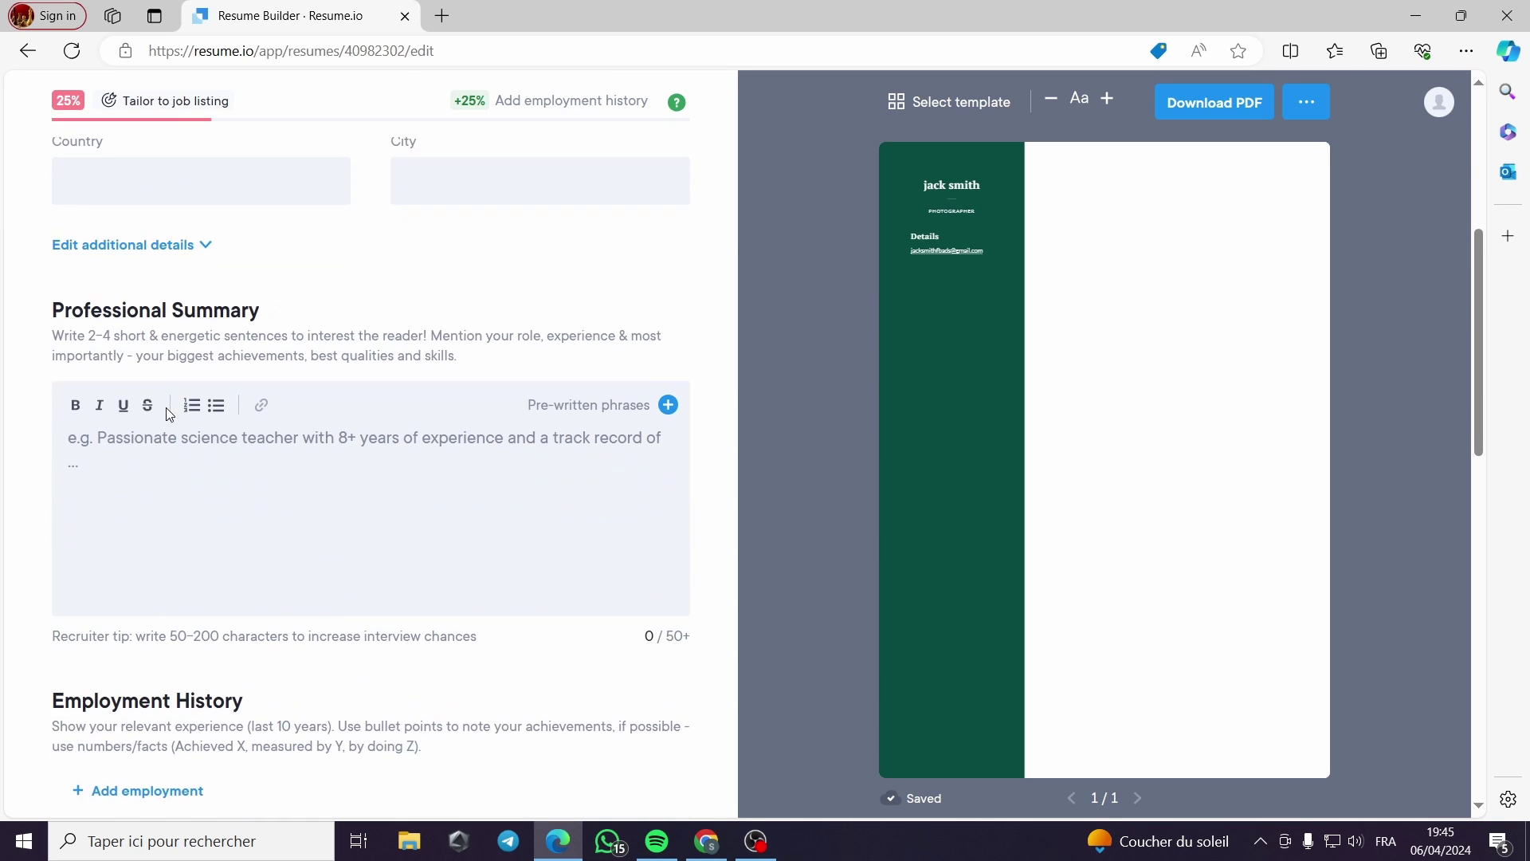
click(613, 404)
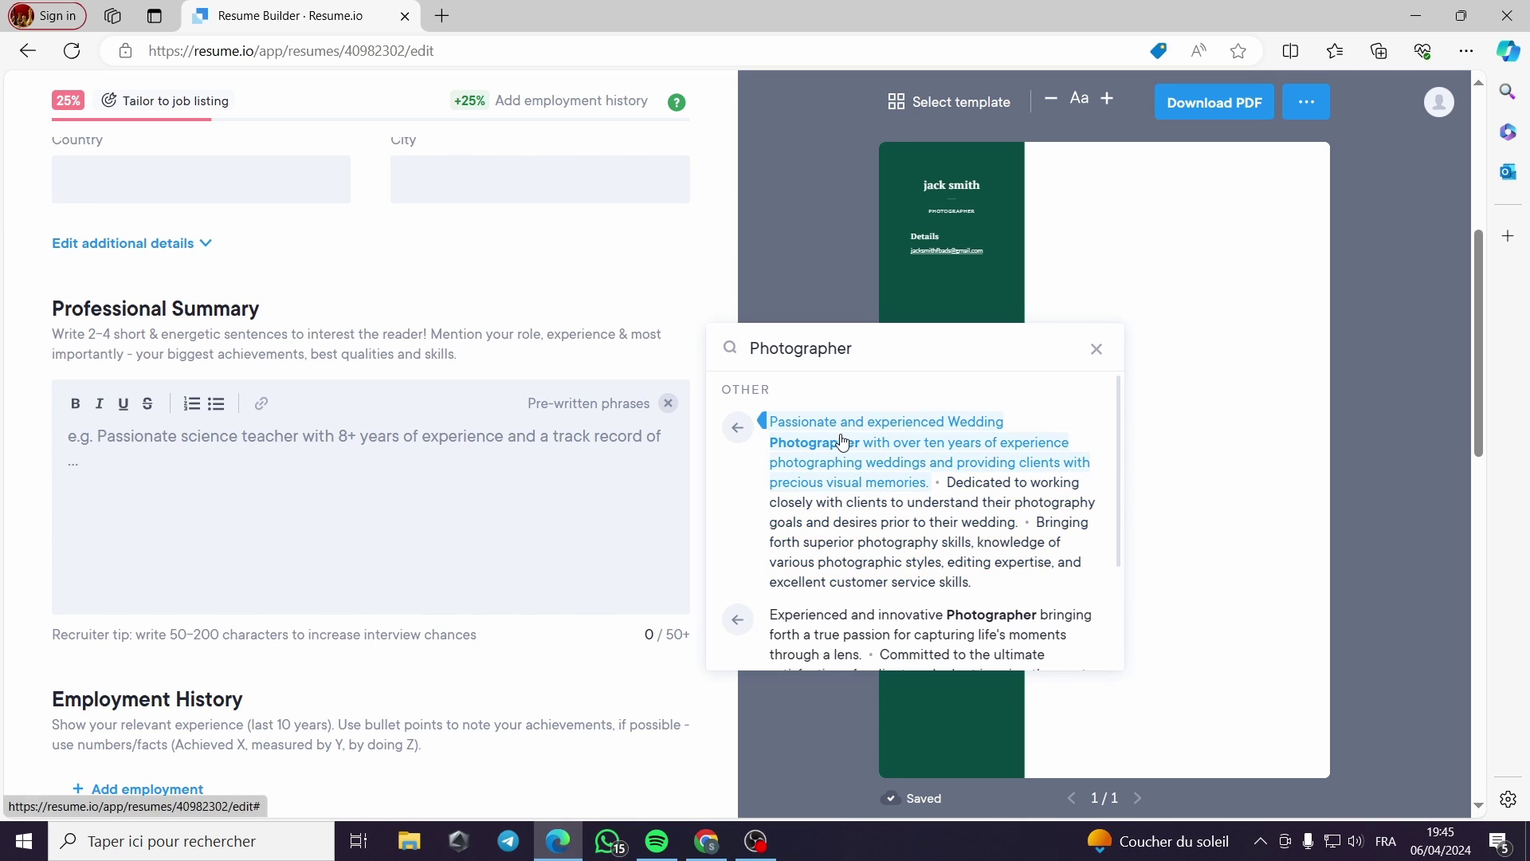
scroll(831, 559, down, 2)
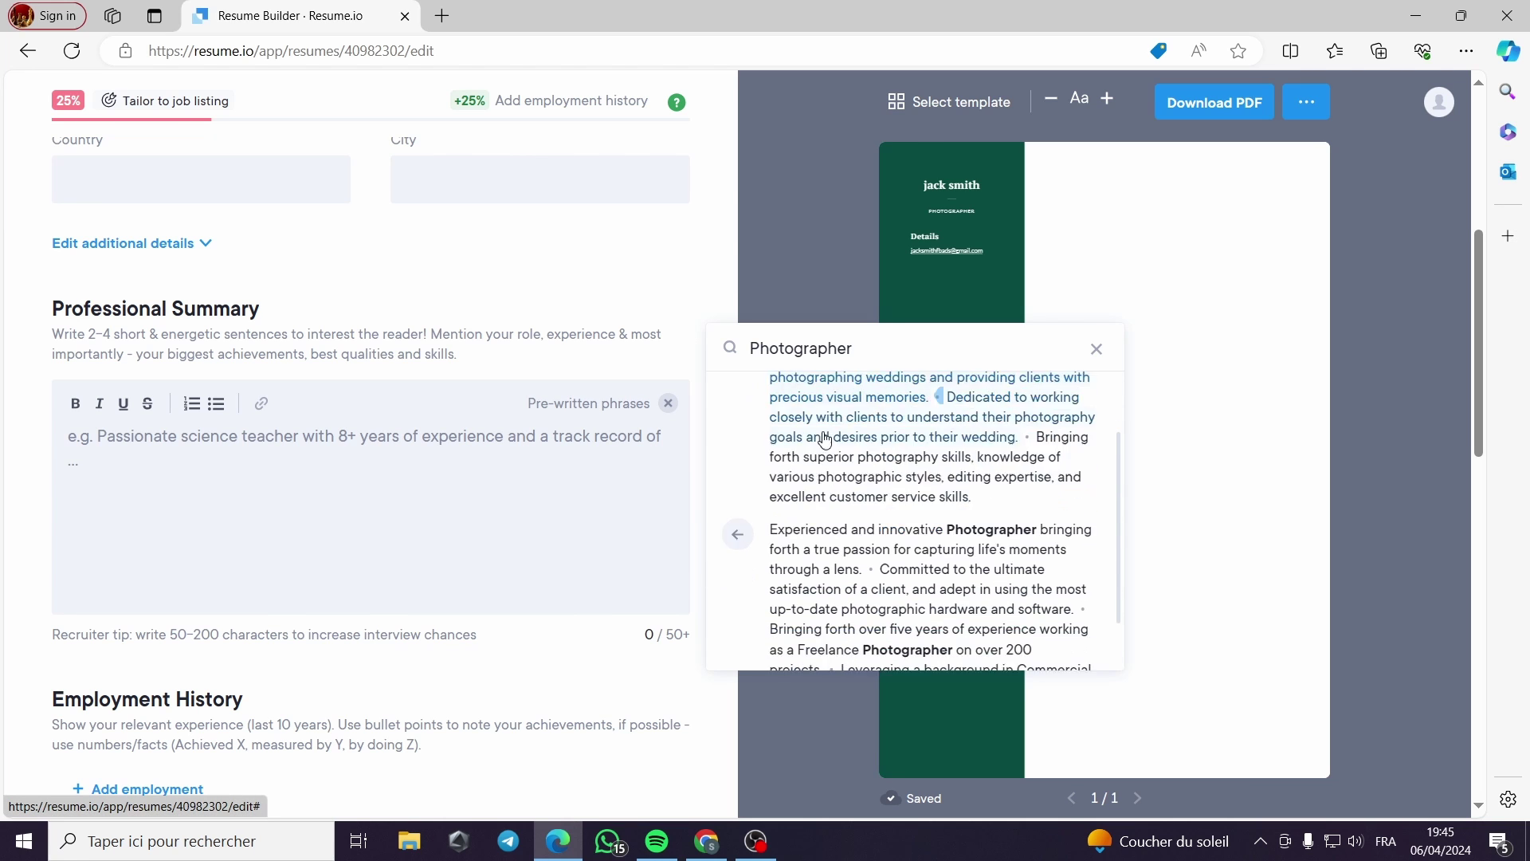
scroll(857, 519, up, 2)
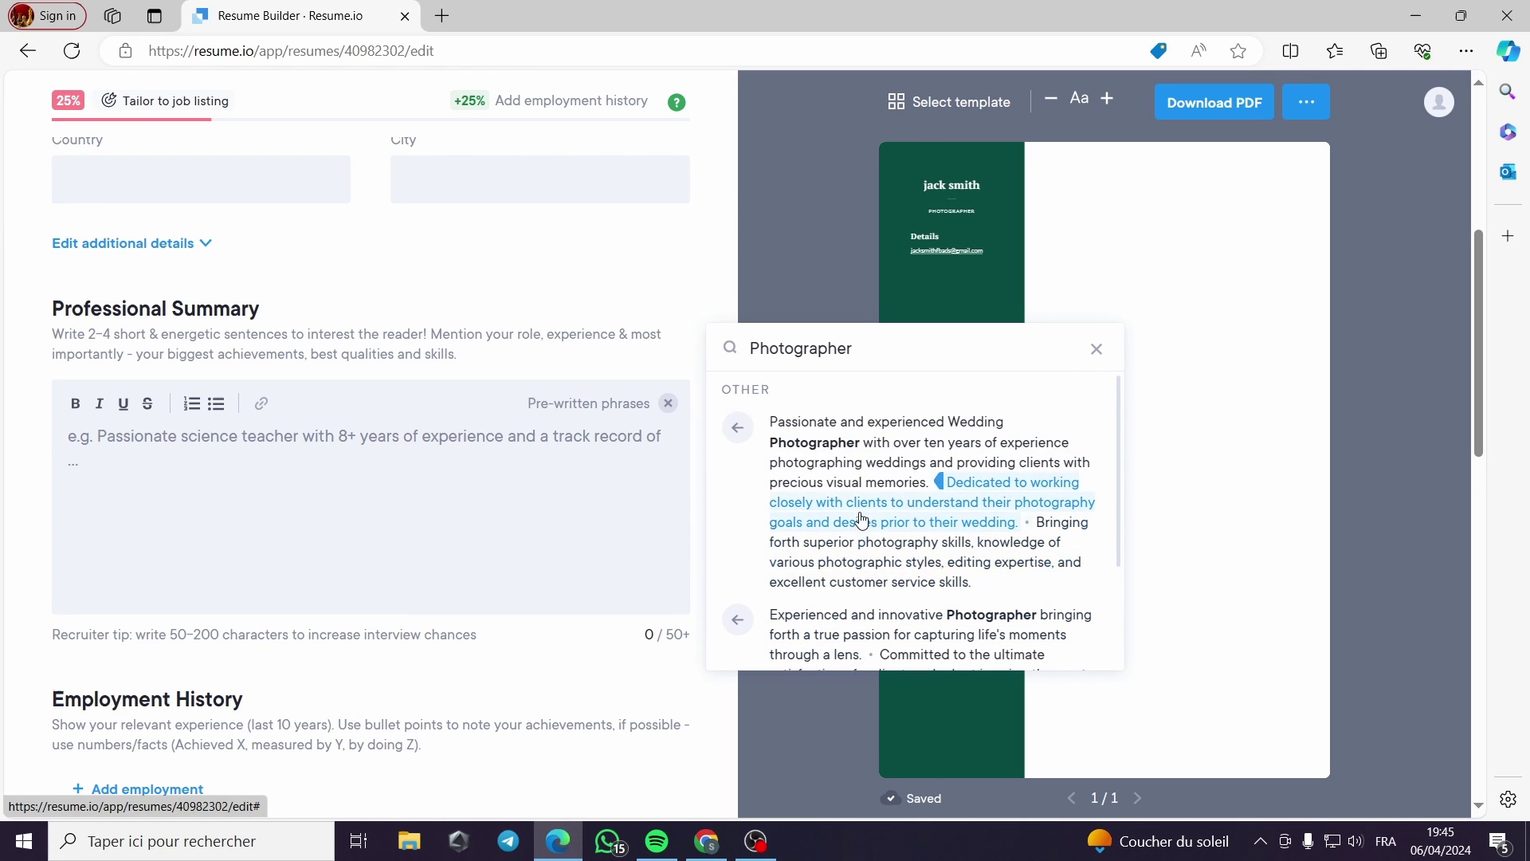
click(738, 427)
scroll(200, 484, up, 2)
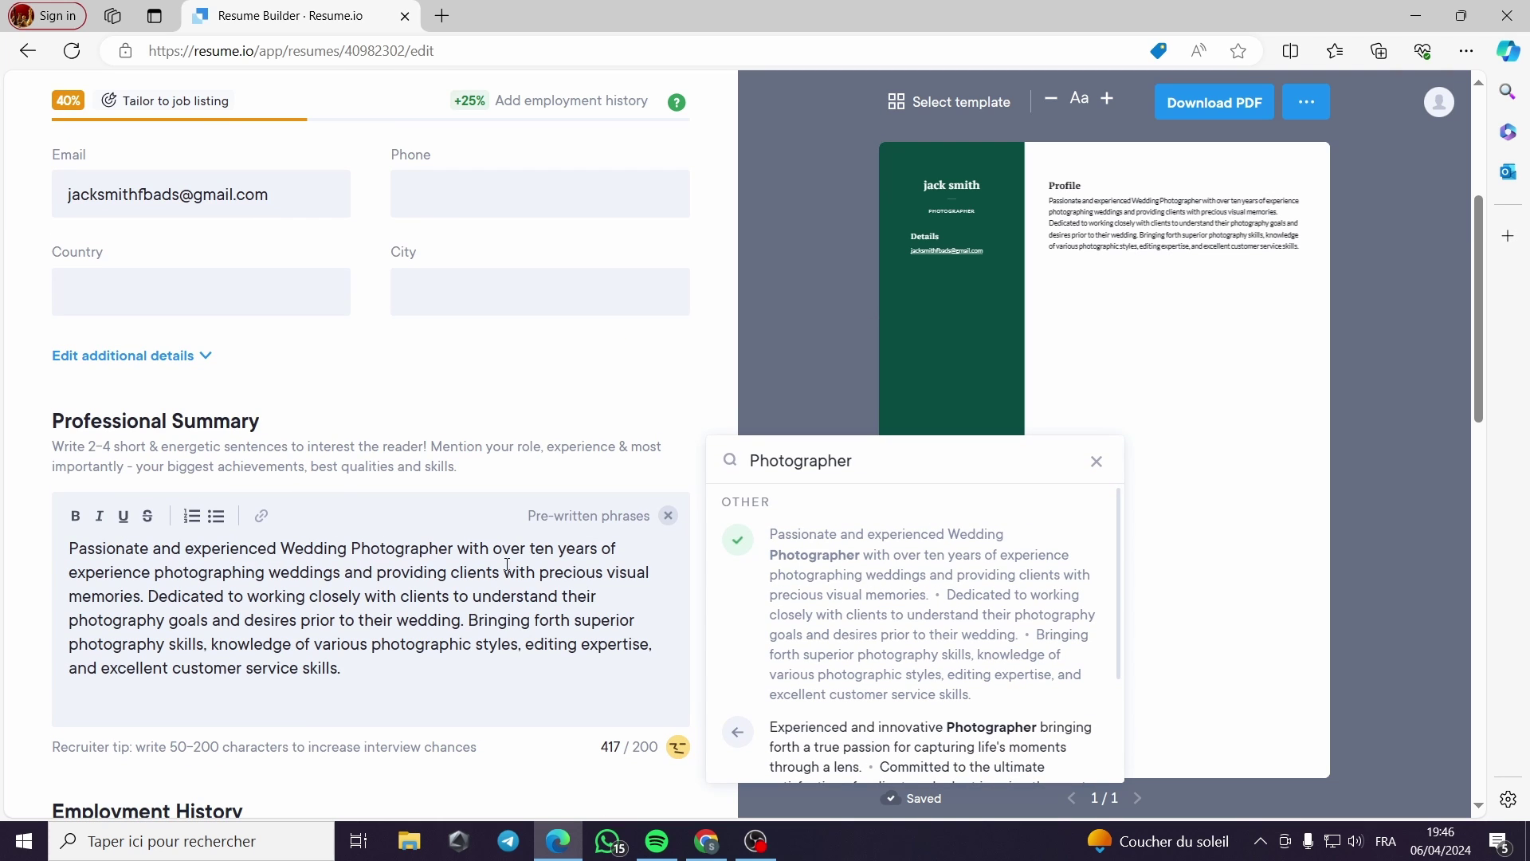
Replace the word "Wedding" before "Photographer" in the professional summary with "street".
drag(439, 552, 287, 549)
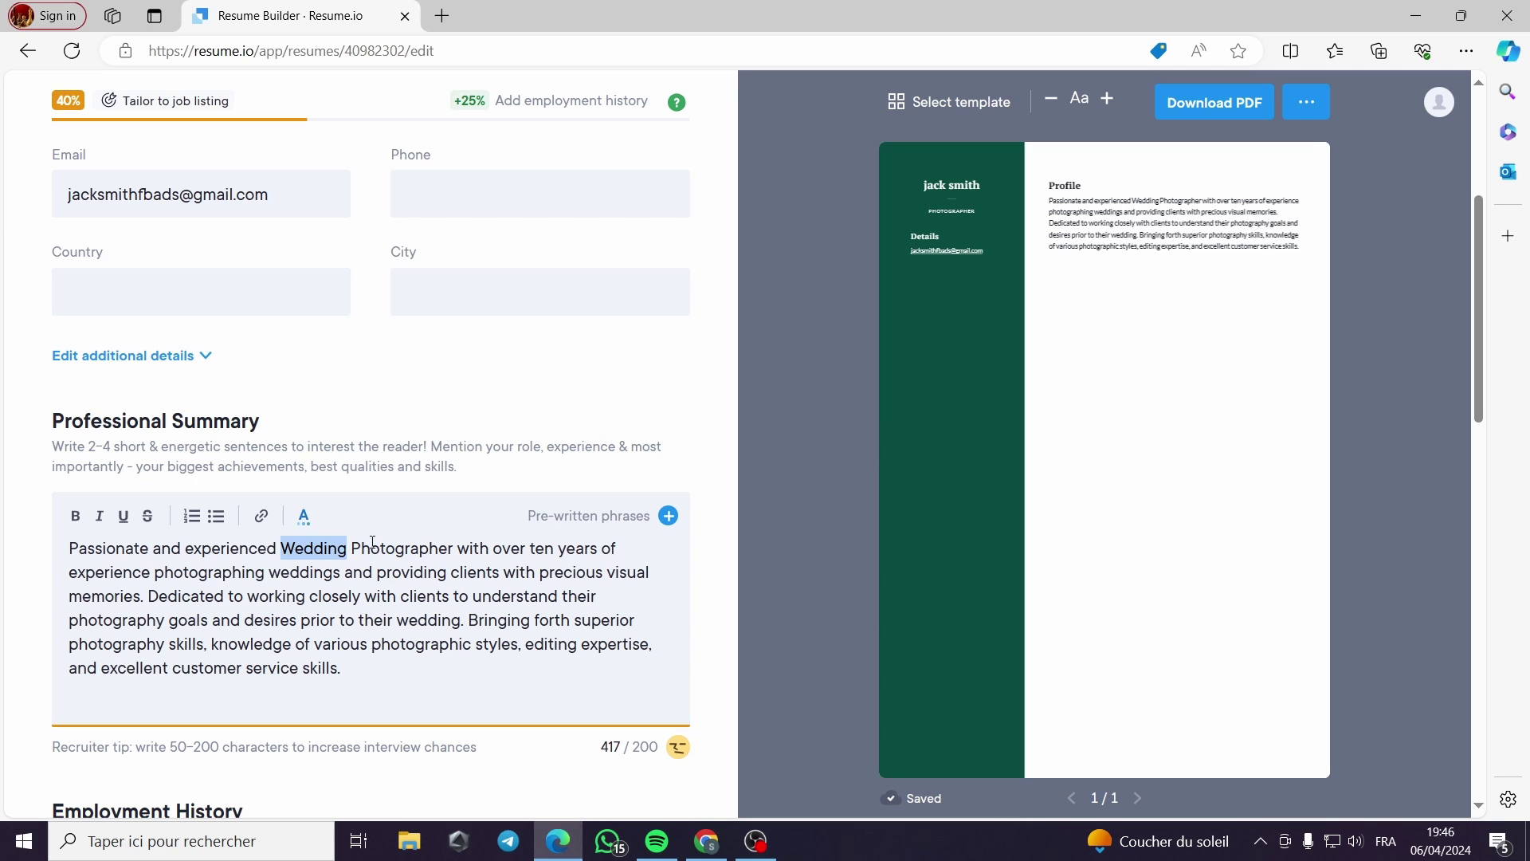
text(stree)
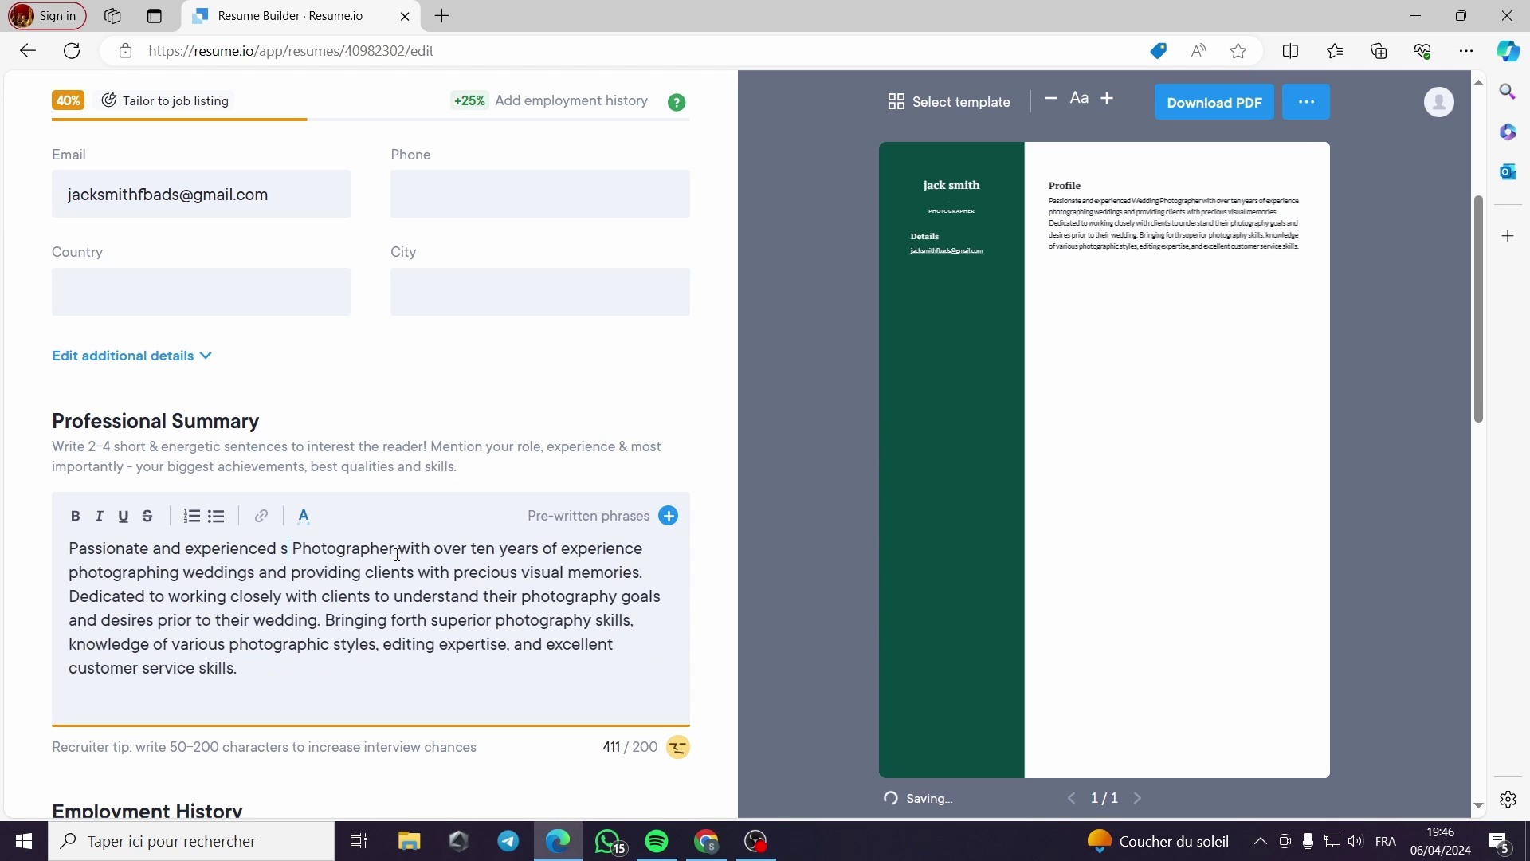
text(t)
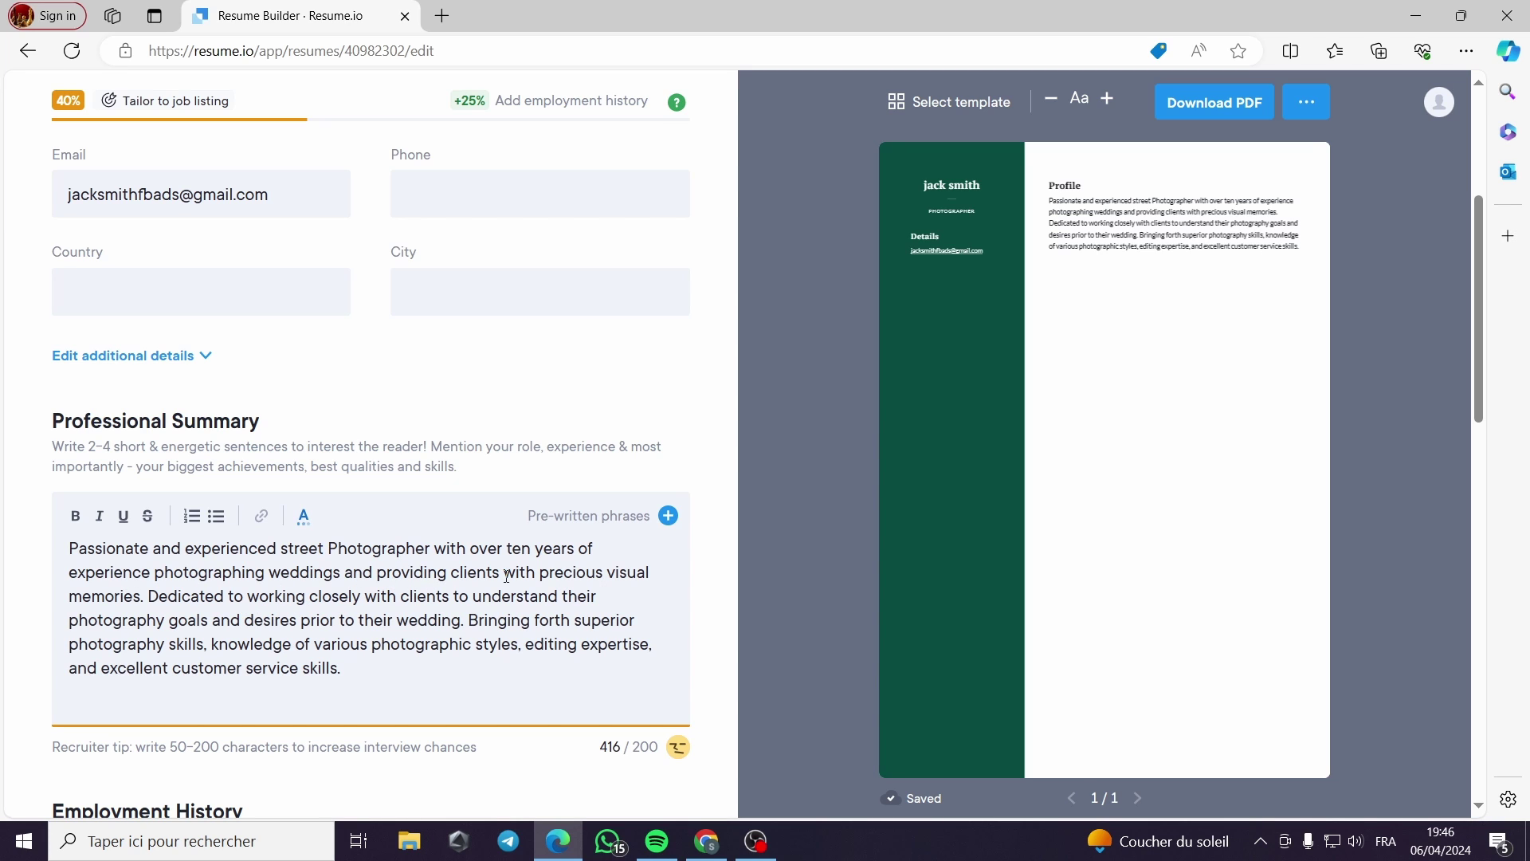
Add an employment history entry with start date Feb 2024 and end date Mar 2024.
scroll(326, 600, down, 1)
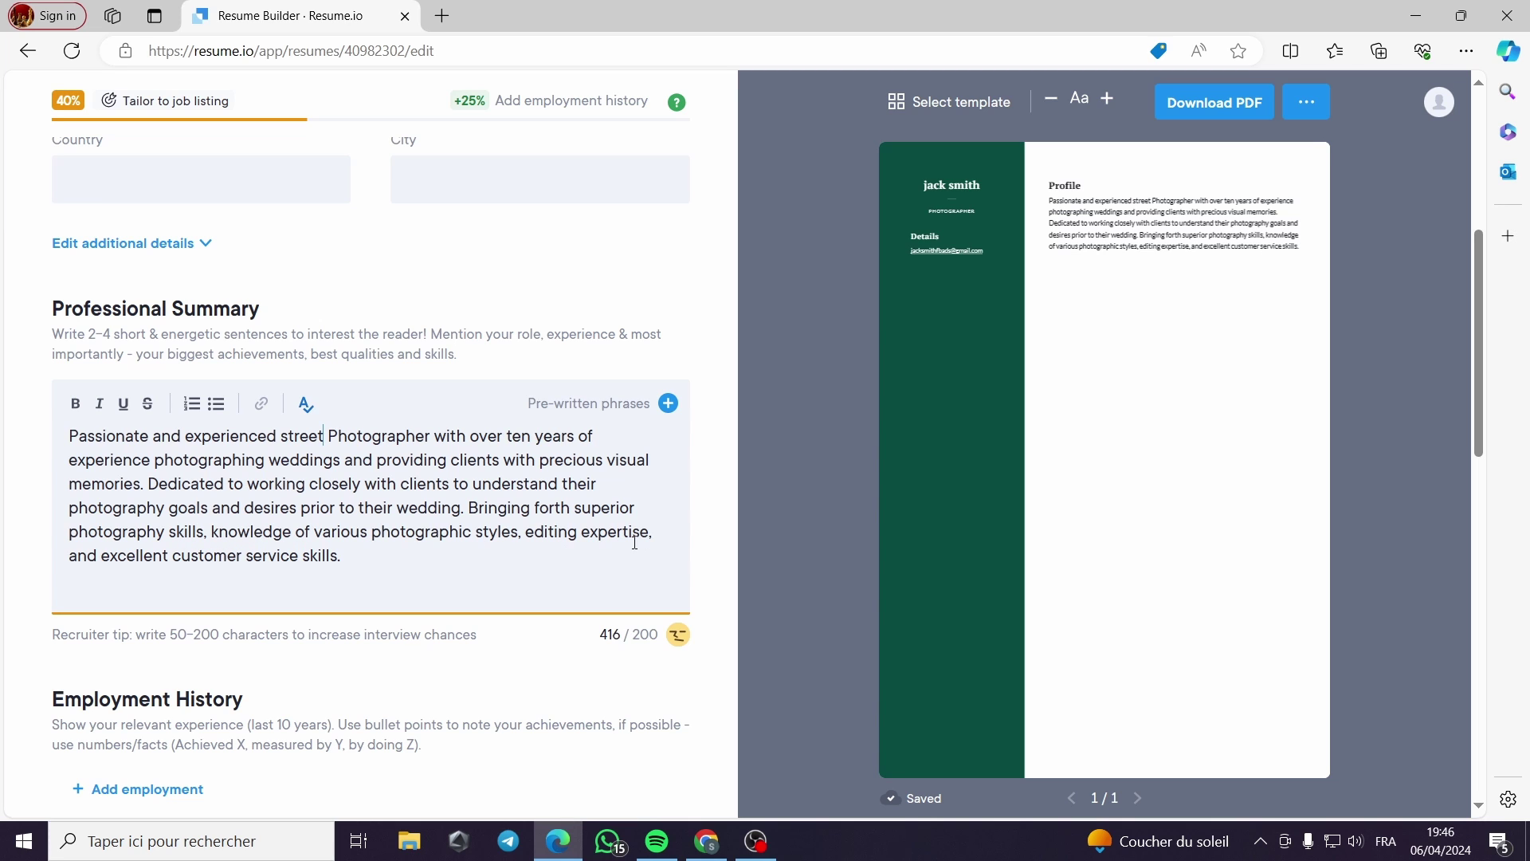
scroll(318, 562, down, 3)
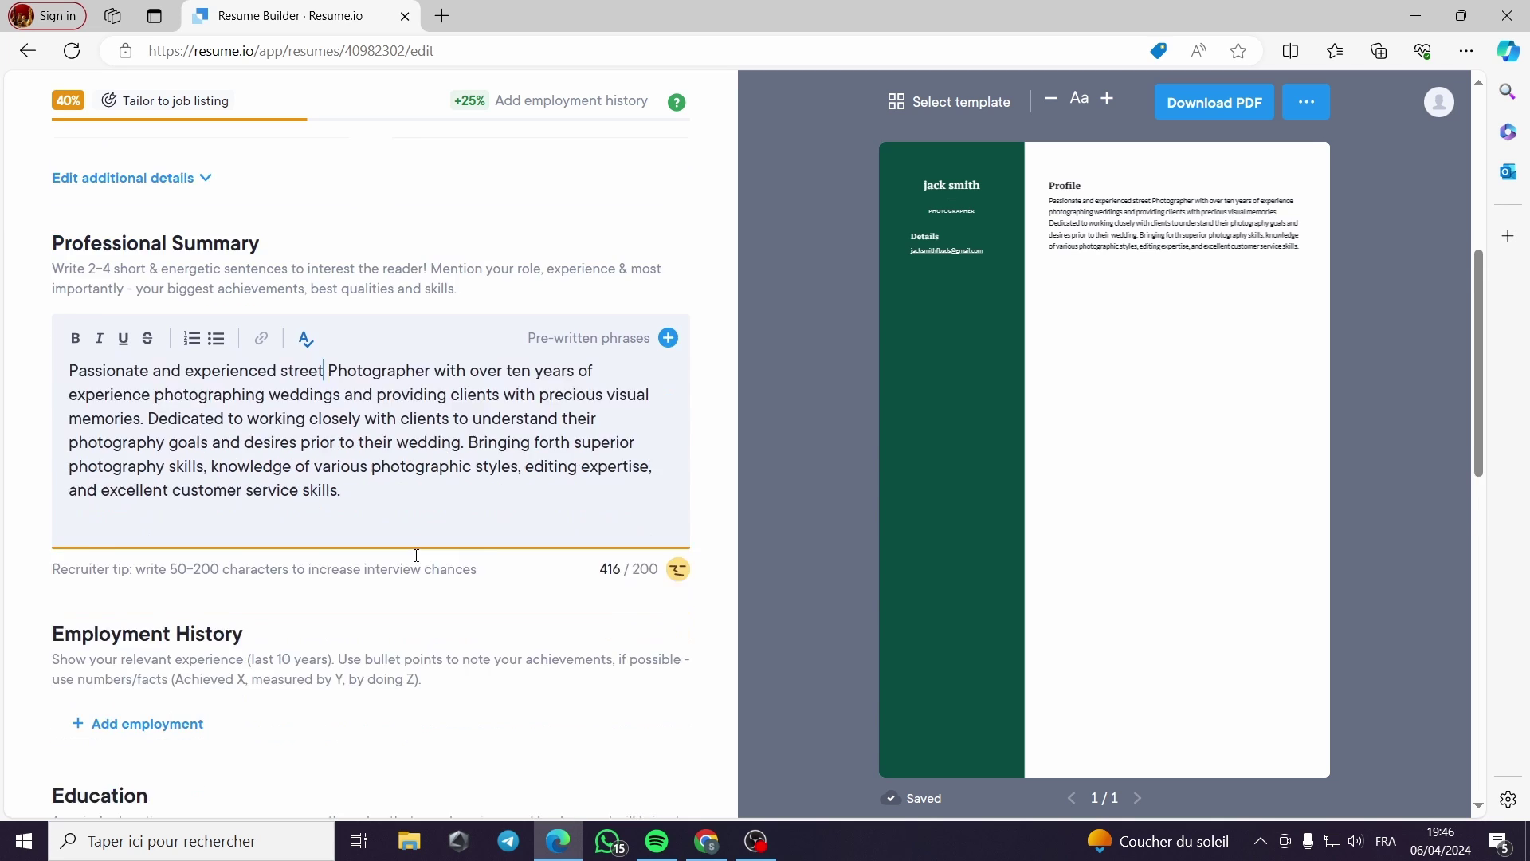
click(128, 566)
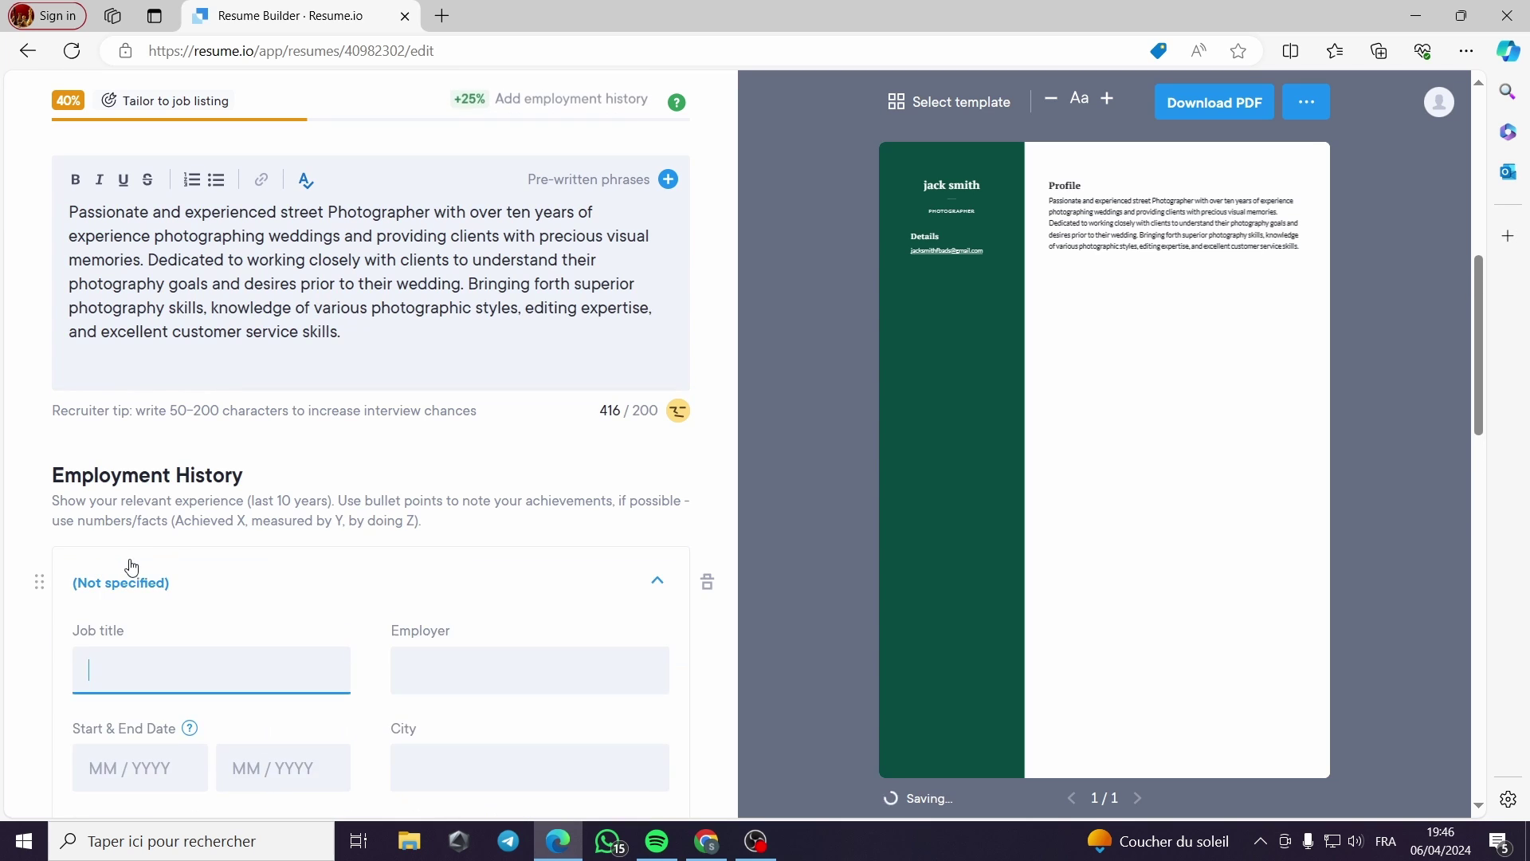
scroll(260, 563, down, 3)
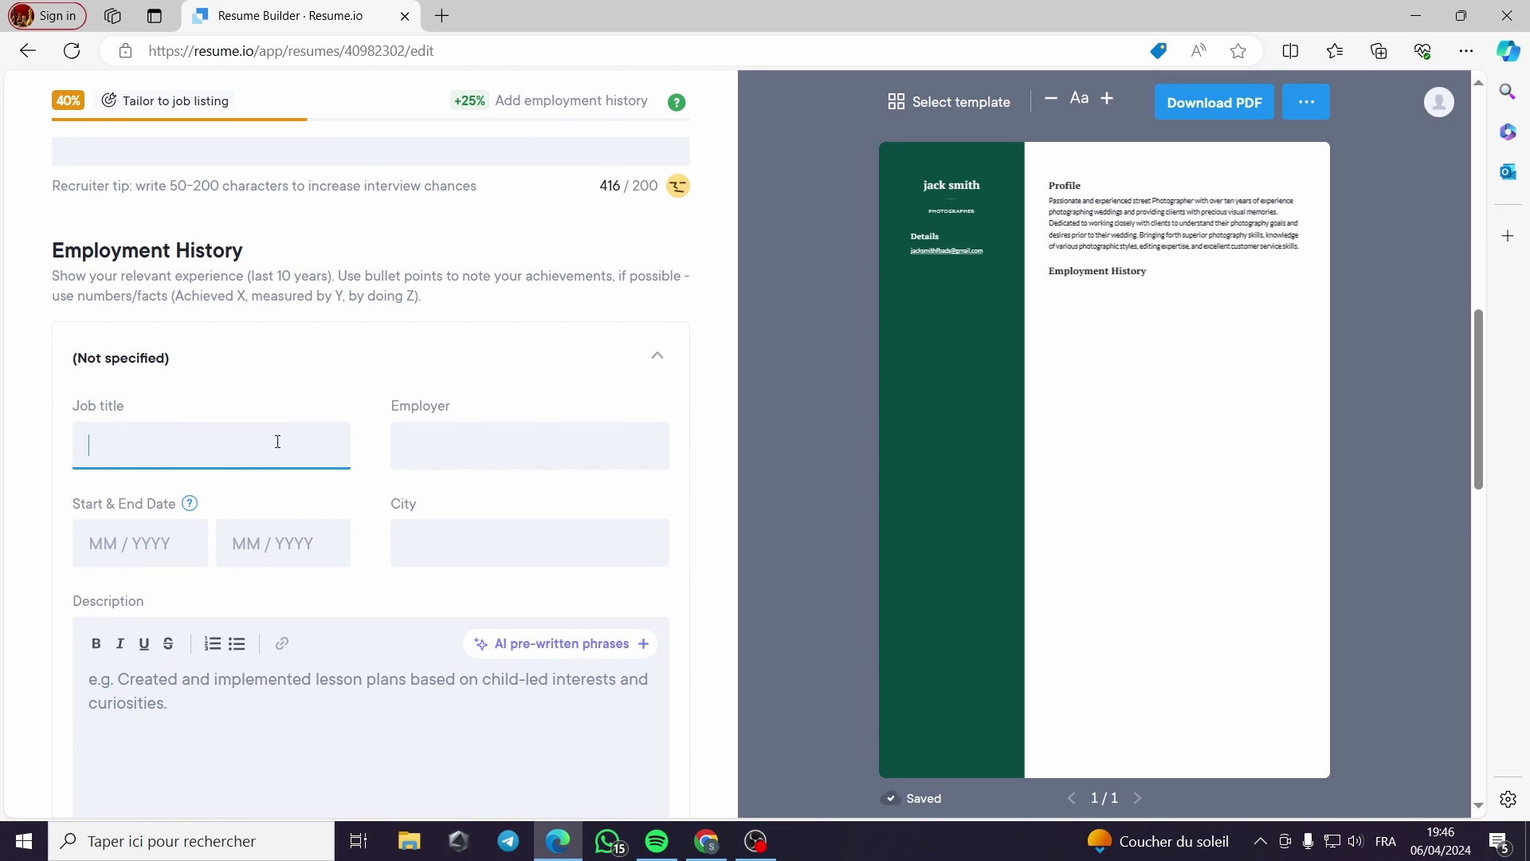
click(138, 542)
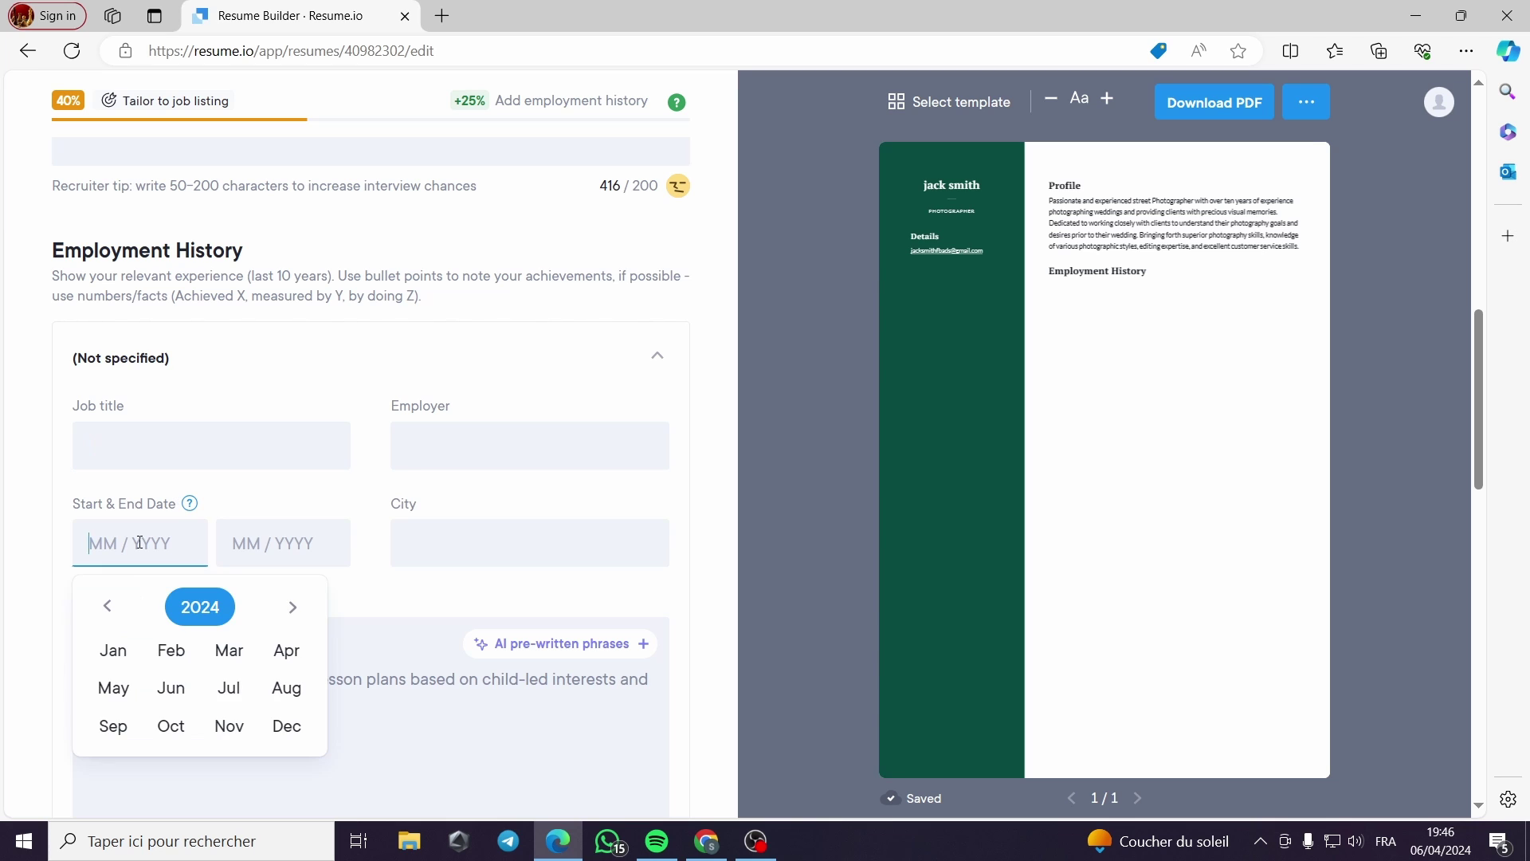
click(175, 650)
click(283, 542)
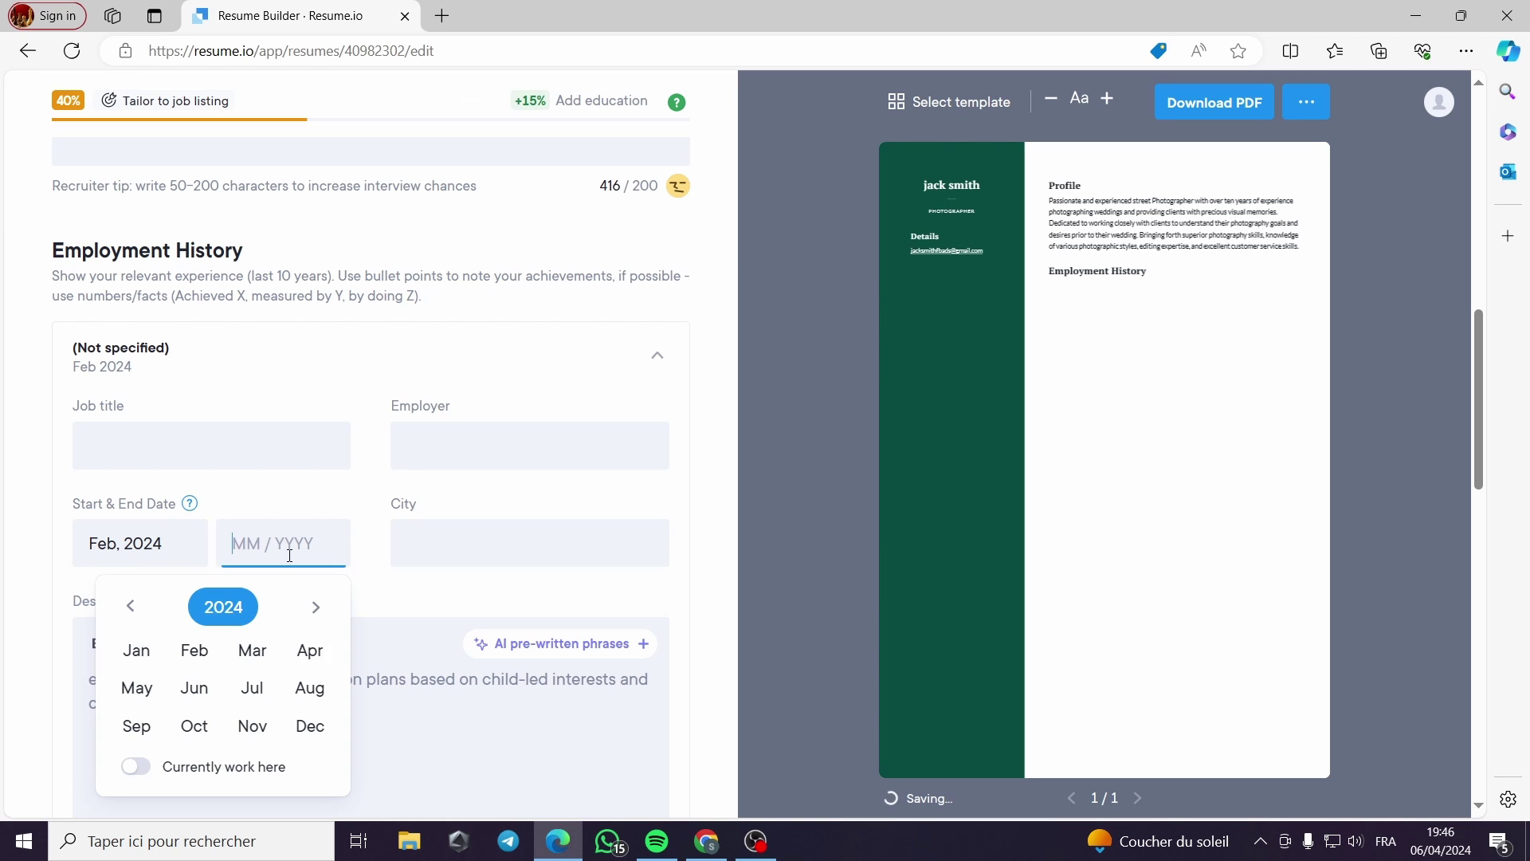
click(253, 648)
Enter "store photographer" as the employment entry's job title and fill in the employer's name.
click(158, 456)
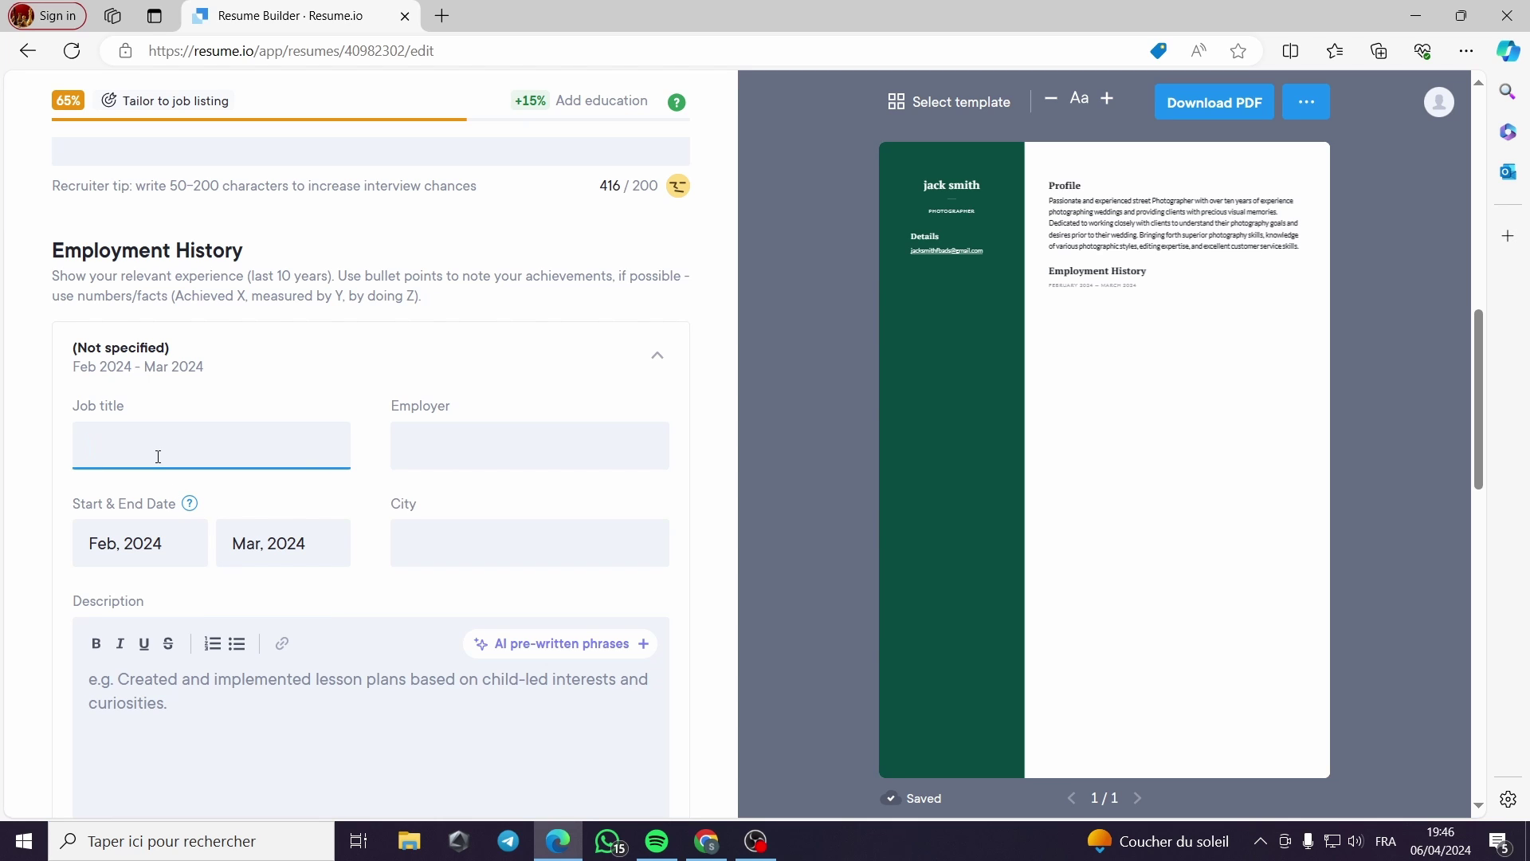
text(store)
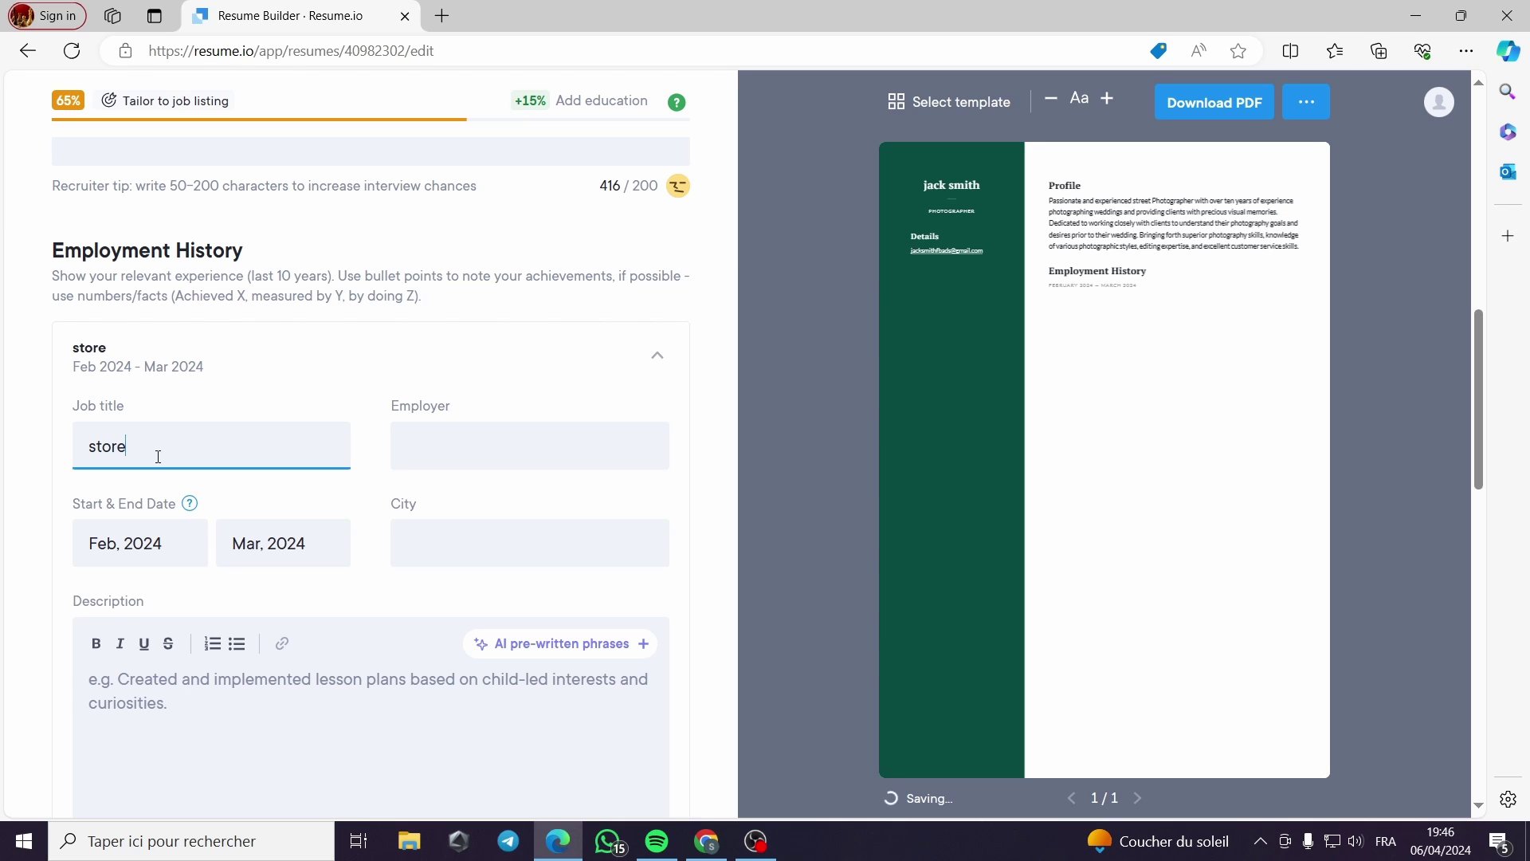
text( photographer)
click(422, 454)
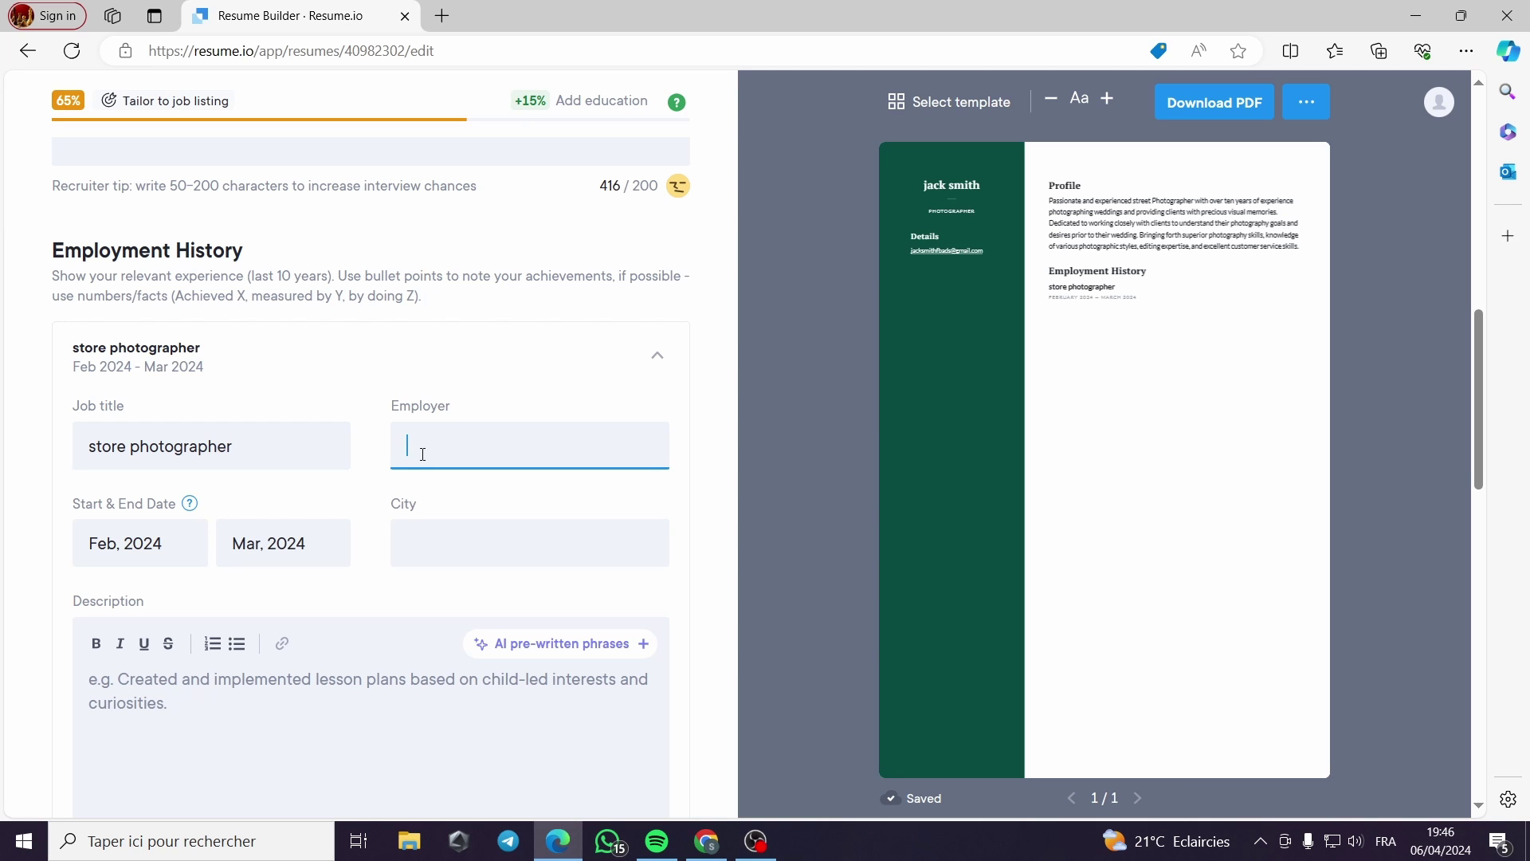
text(jacksmi)
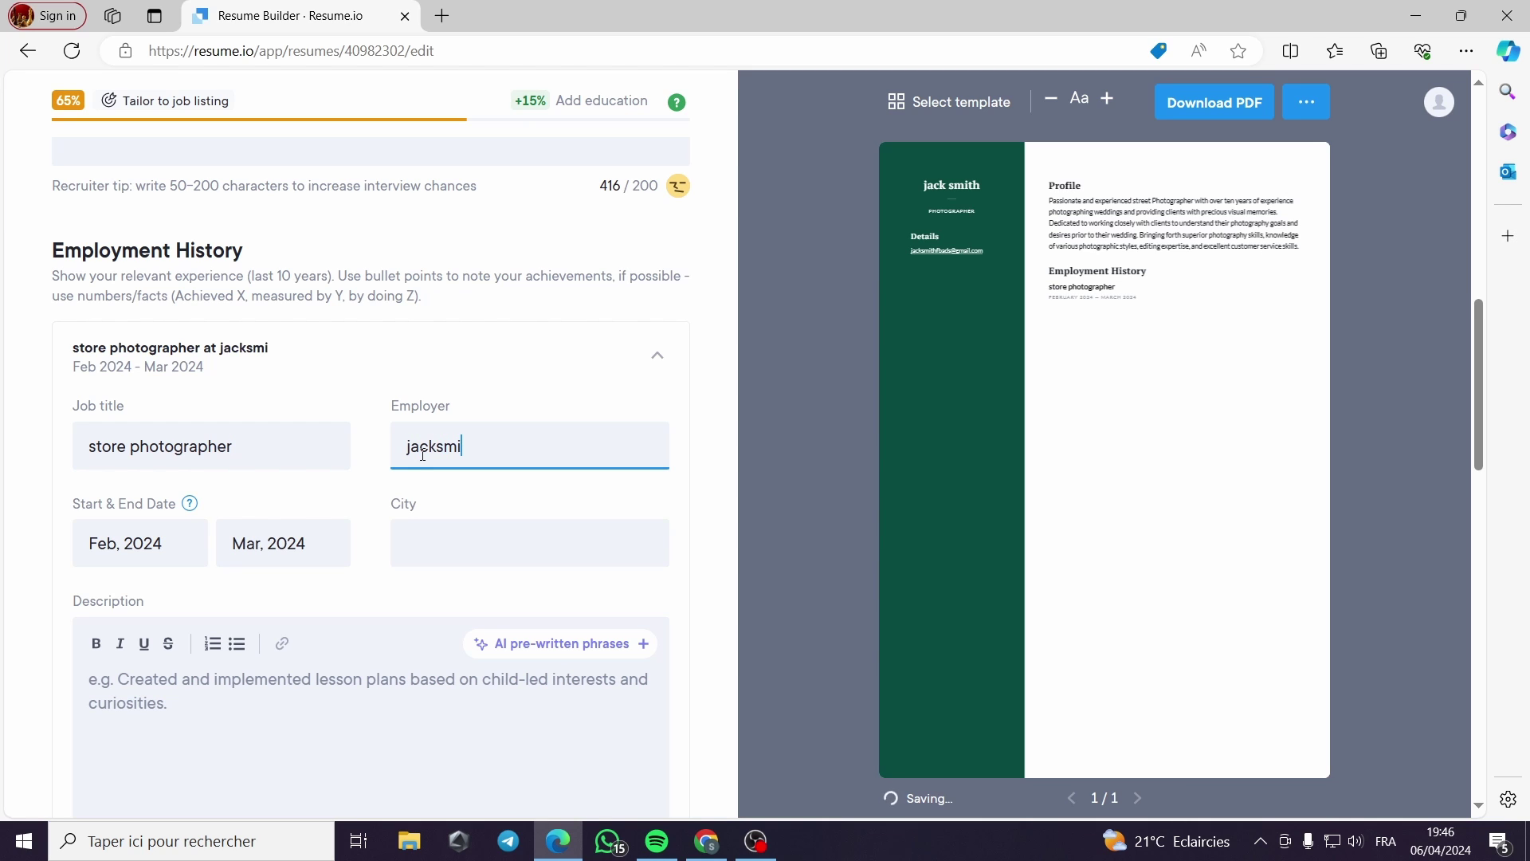
text(thclothin)
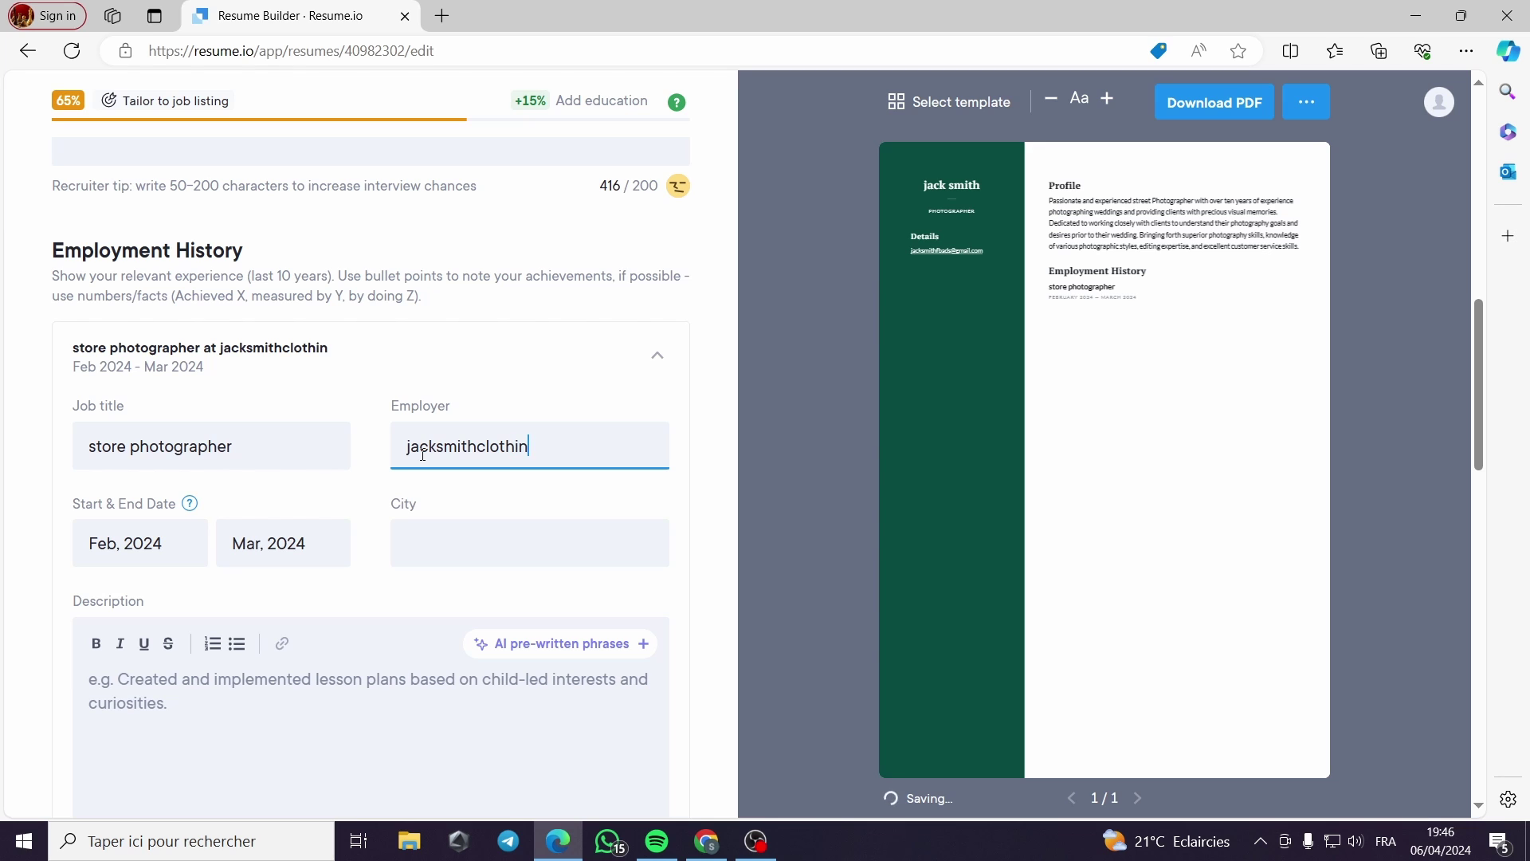
text(g)
Set the employment entry's city to the suggested New York City.
click(430, 552)
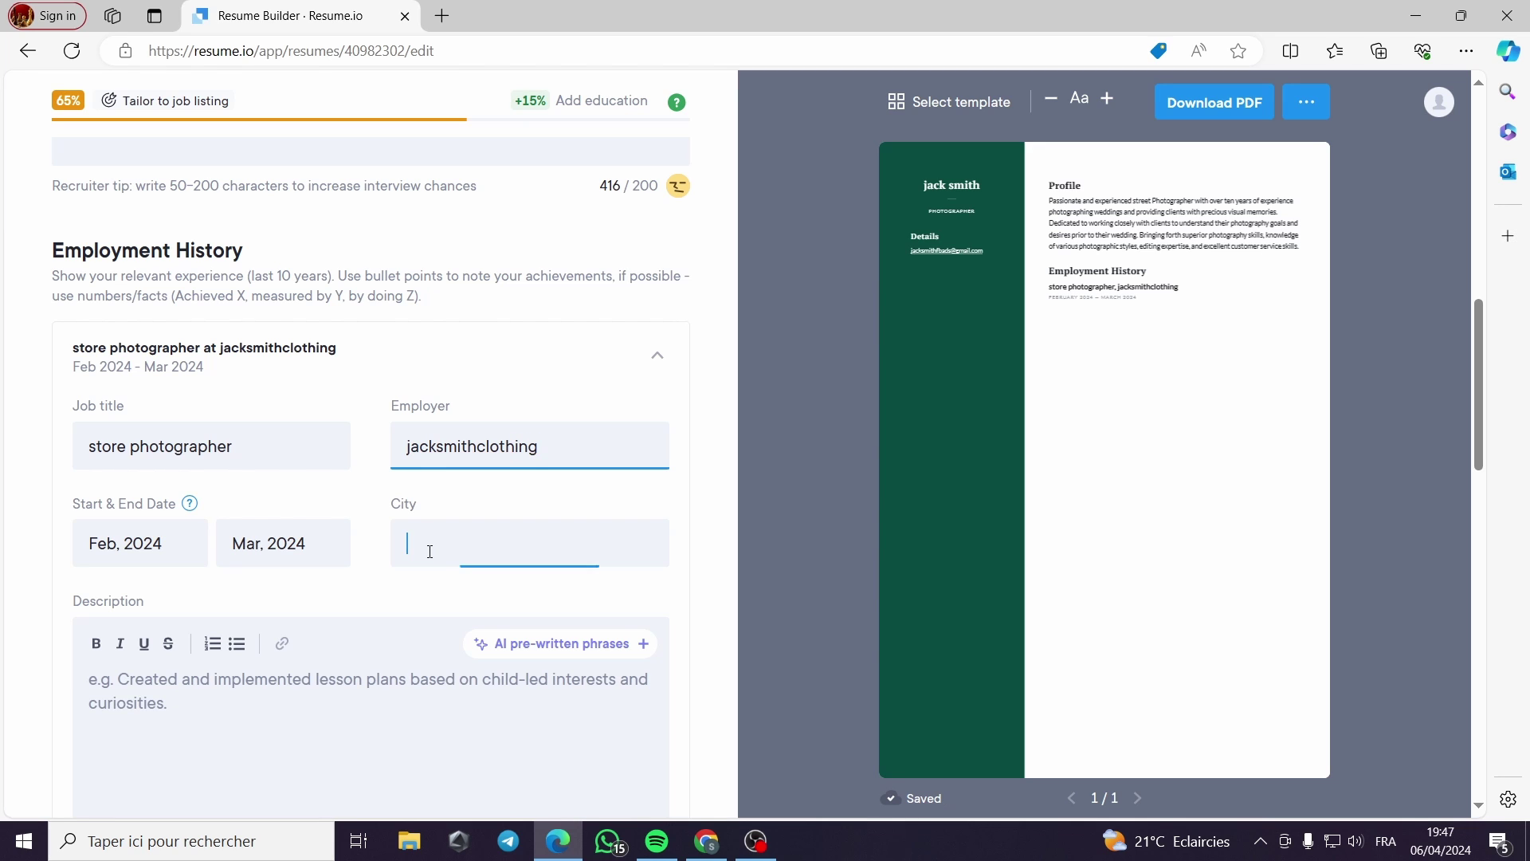
text(New)
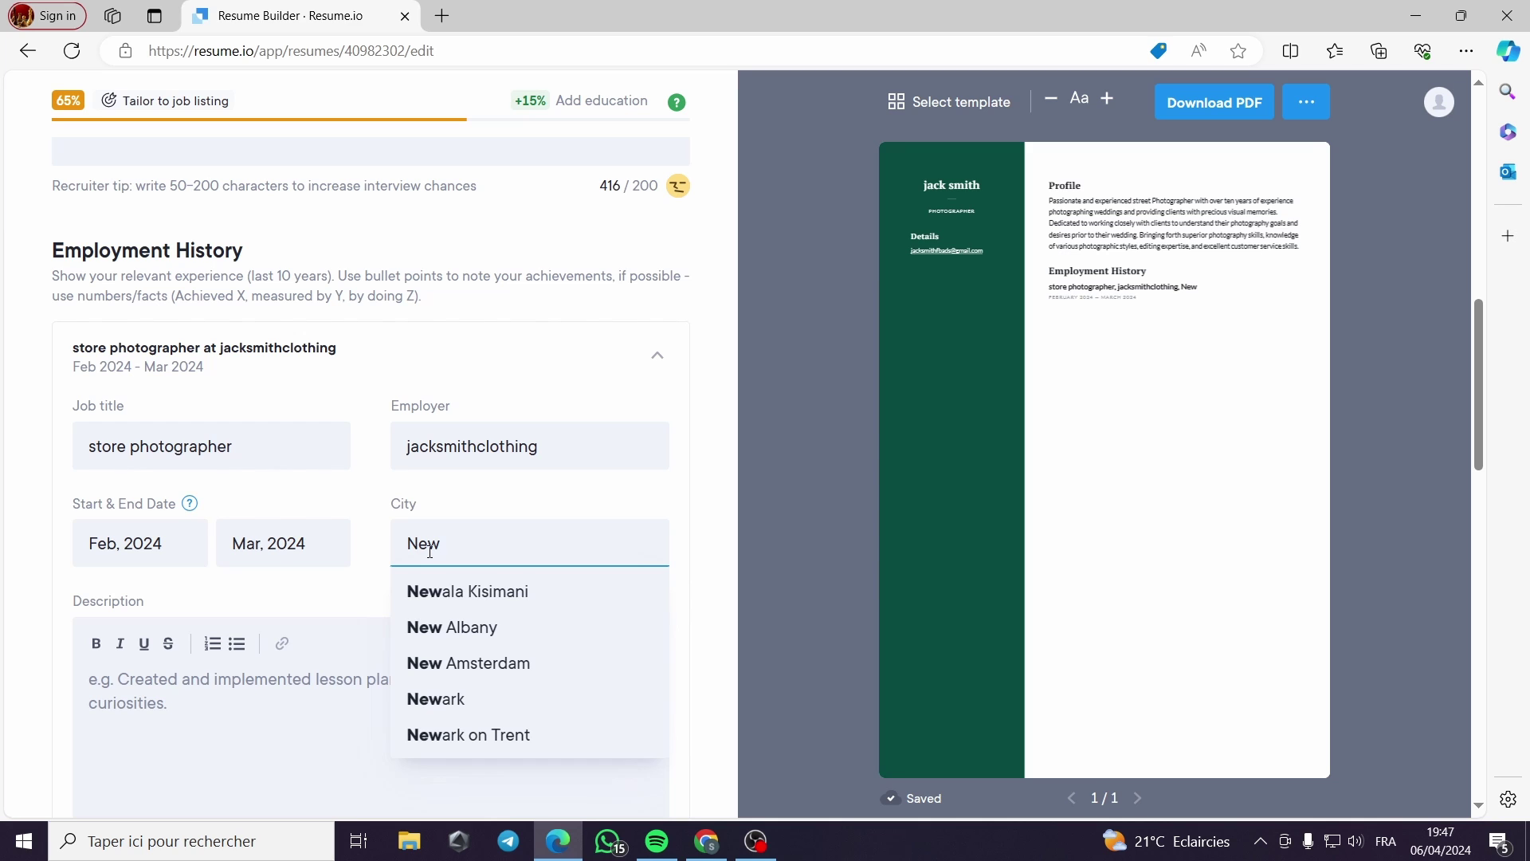
text( Yo)
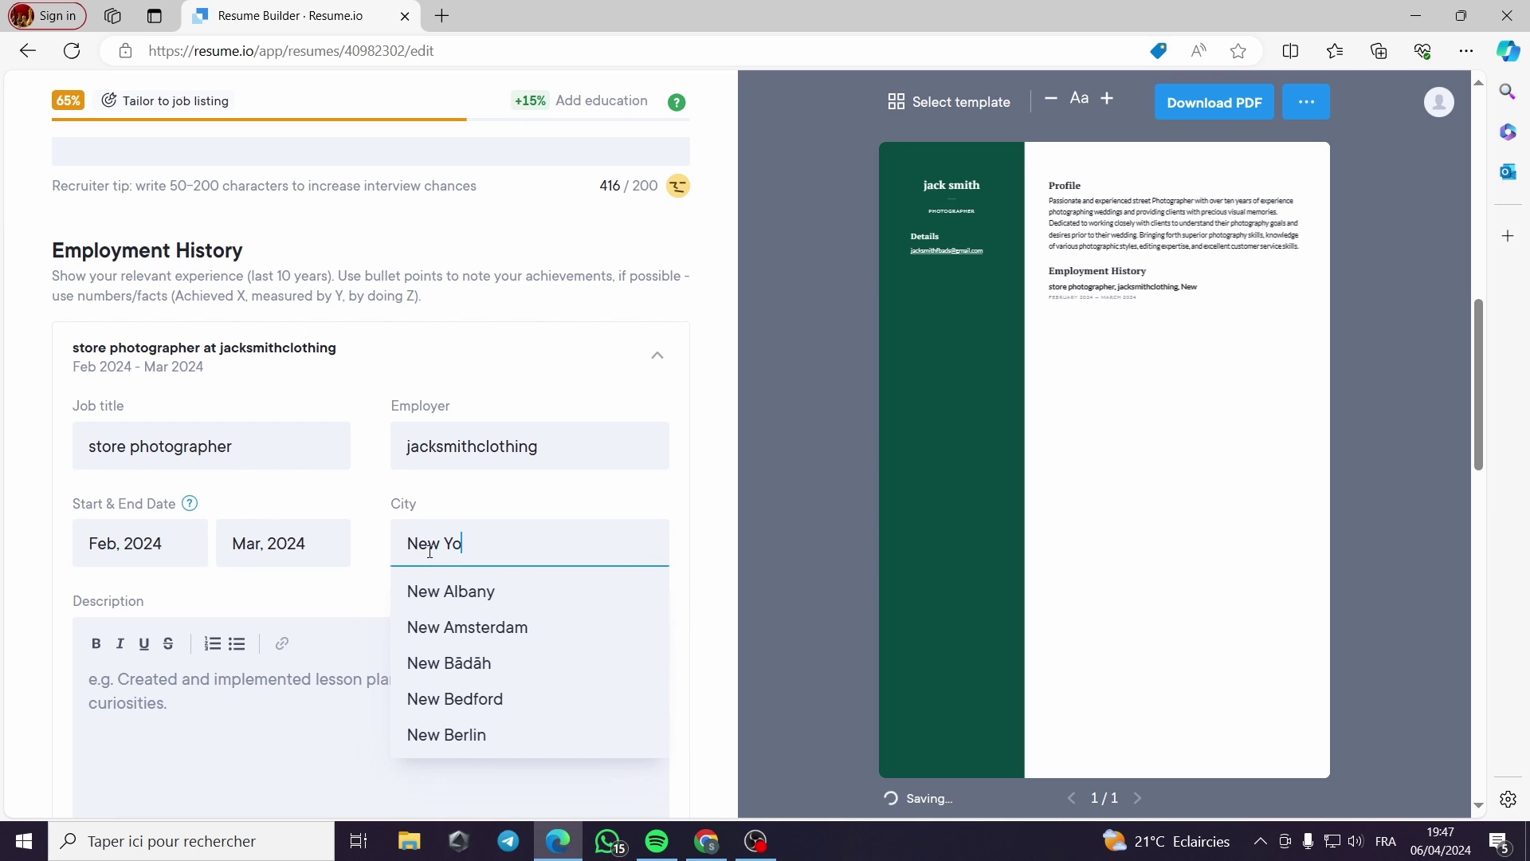
click(481, 590)
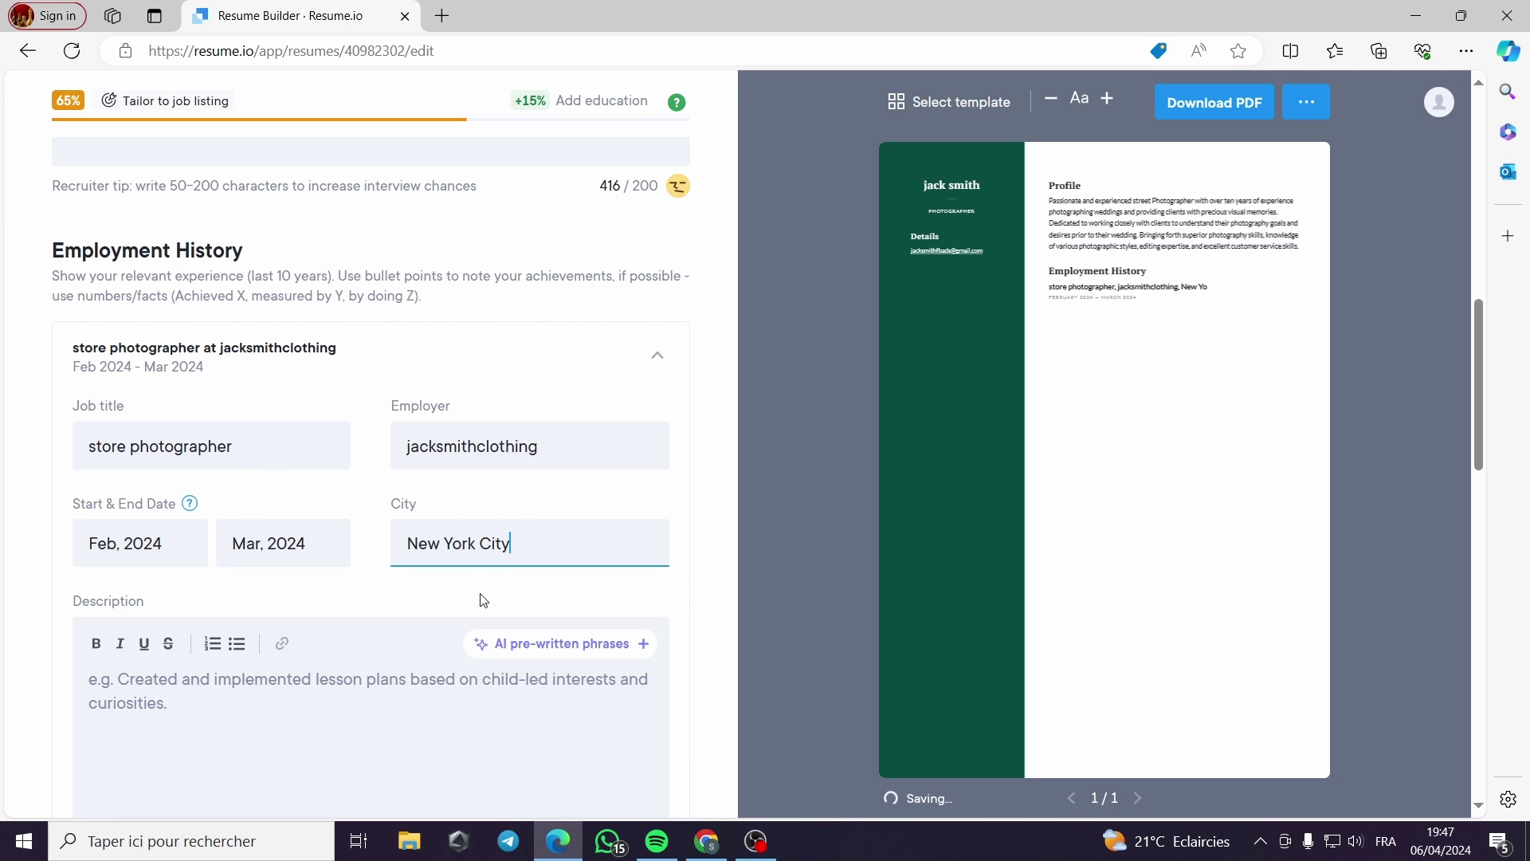
Add the three most popular AI pre-written phrases to the job description: store performance trends, store budget, and daily opening and closing duties.
scroll(368, 676, down, 1)
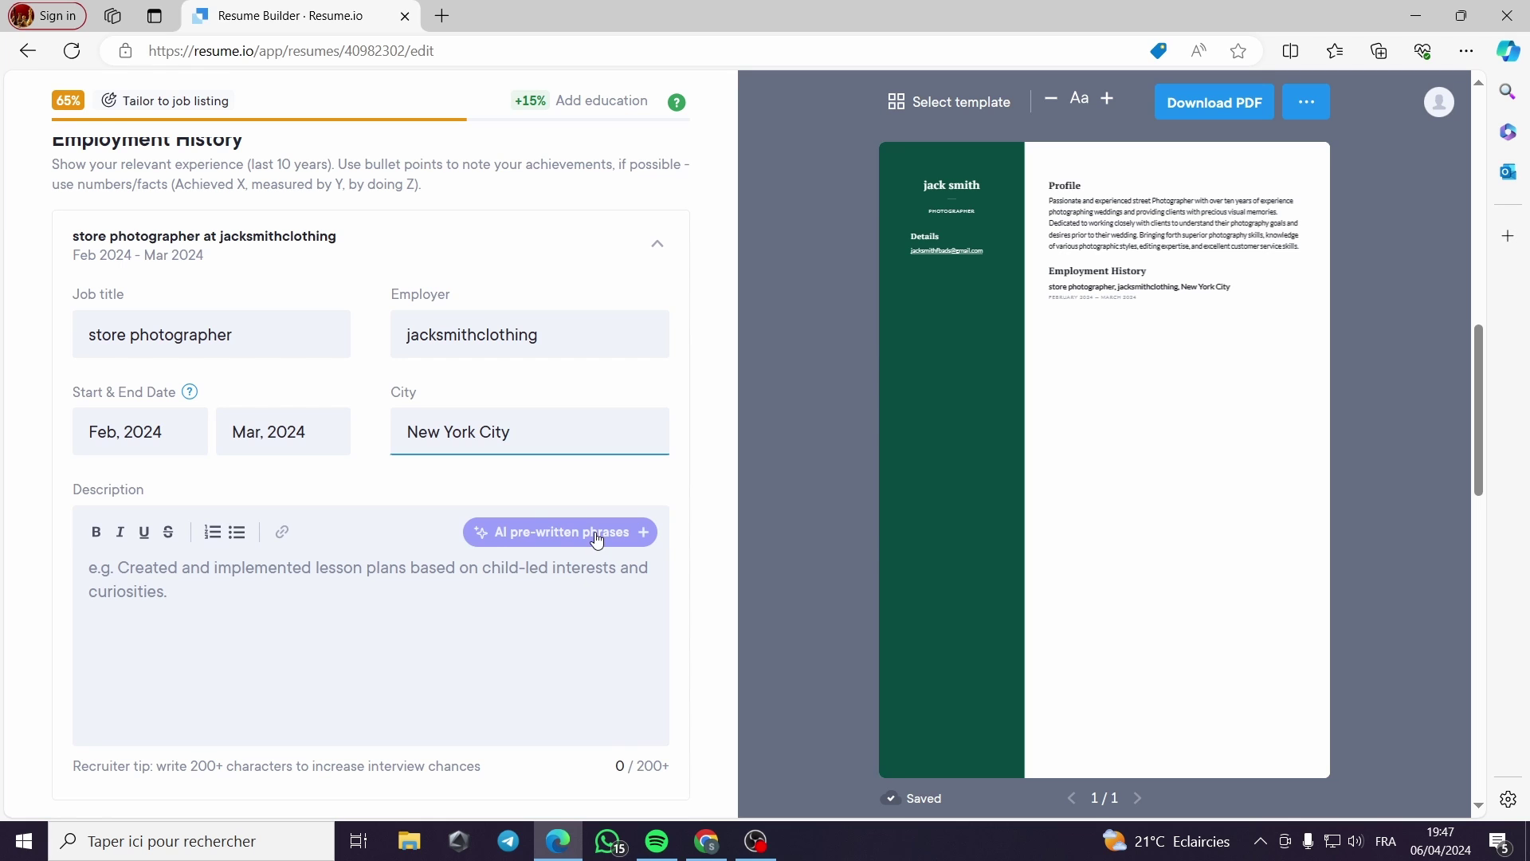
click(596, 540)
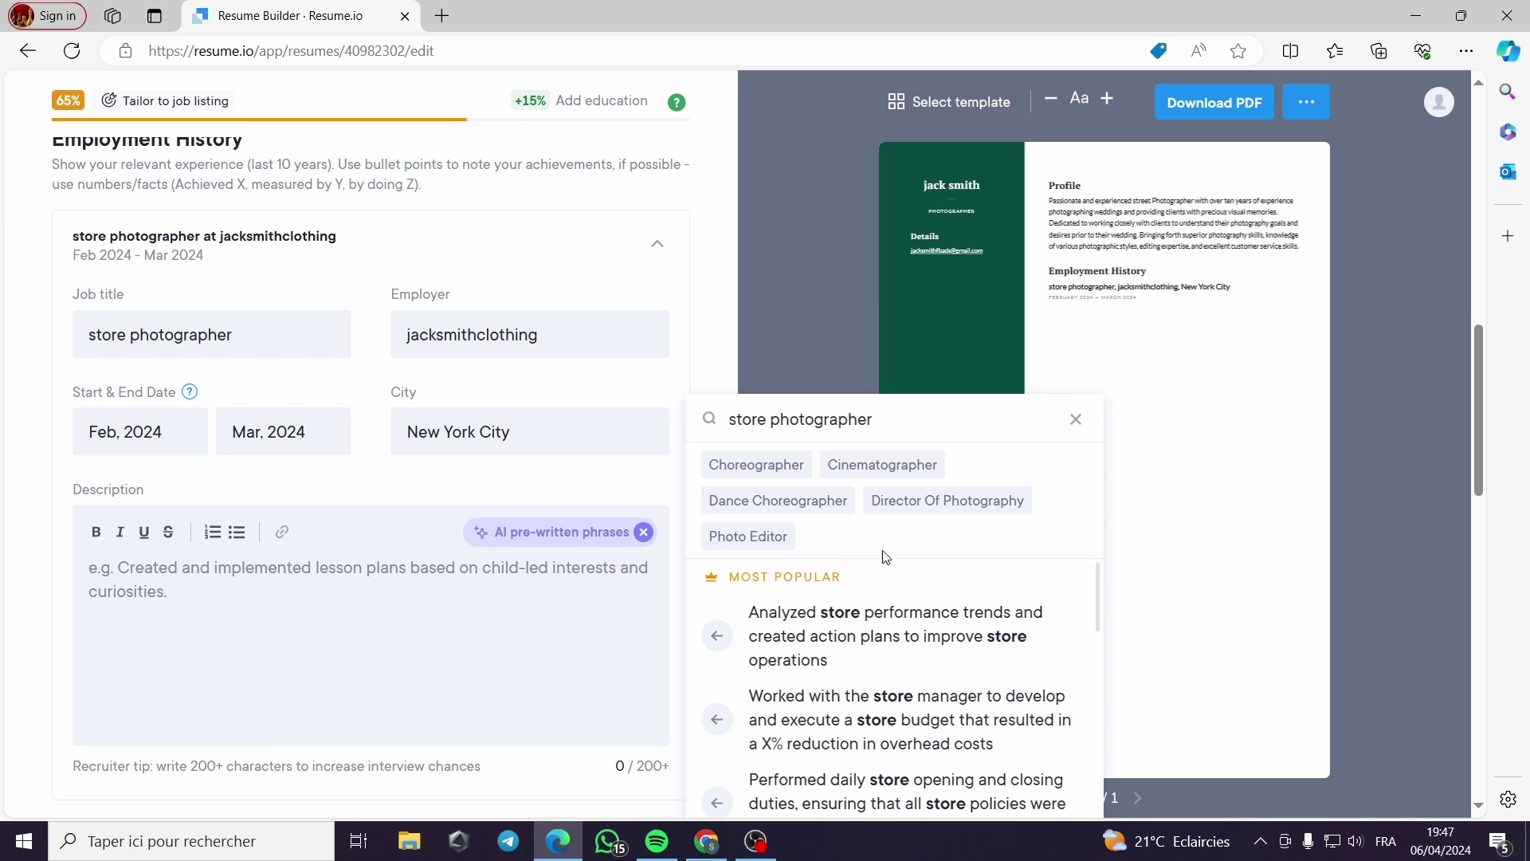
scroll(855, 650, down, 1)
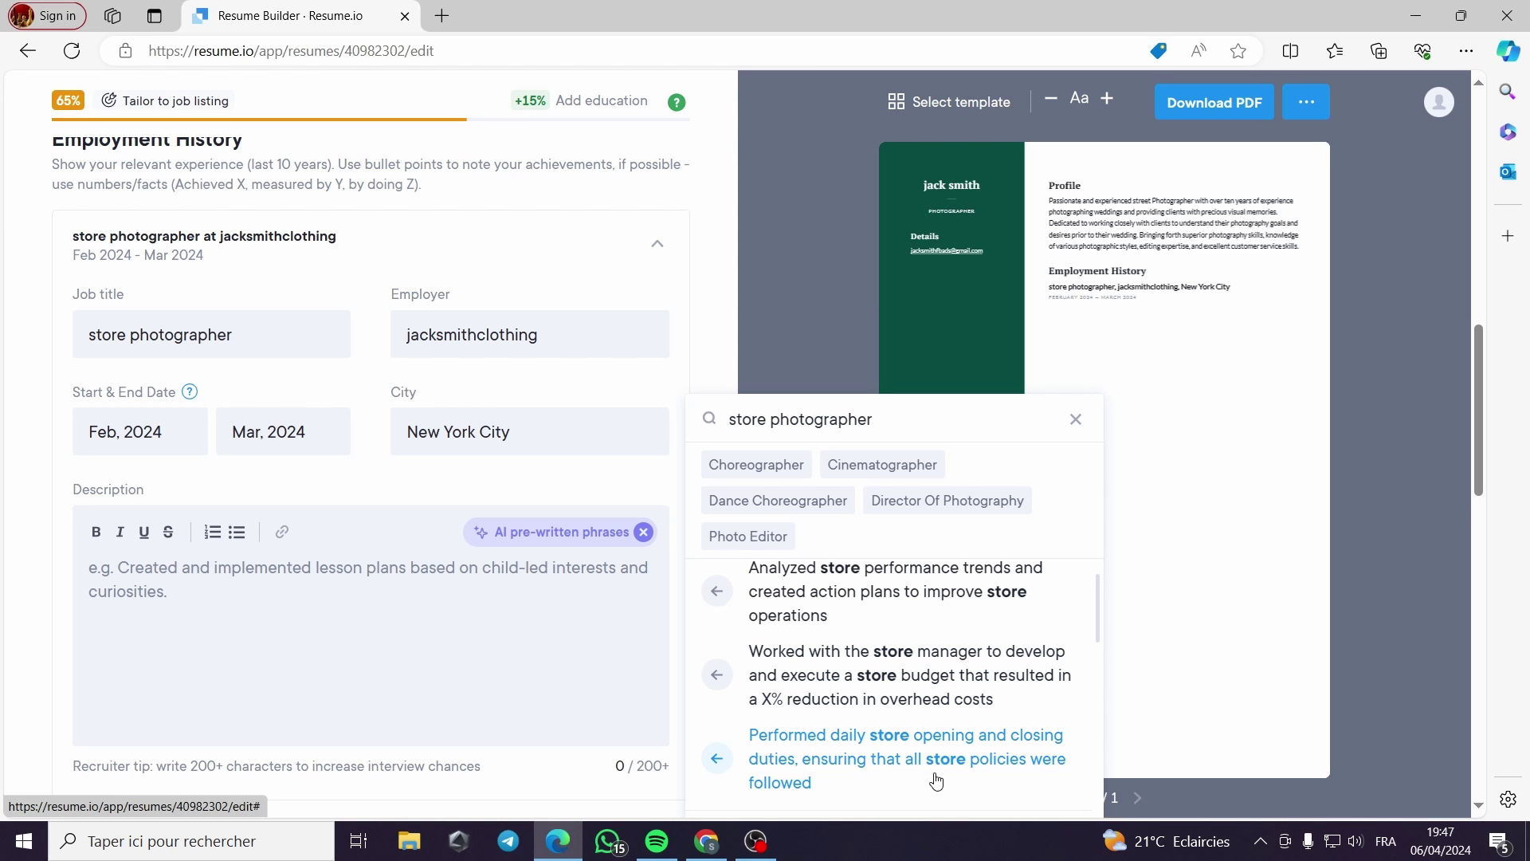
scroll(936, 781, up, 1)
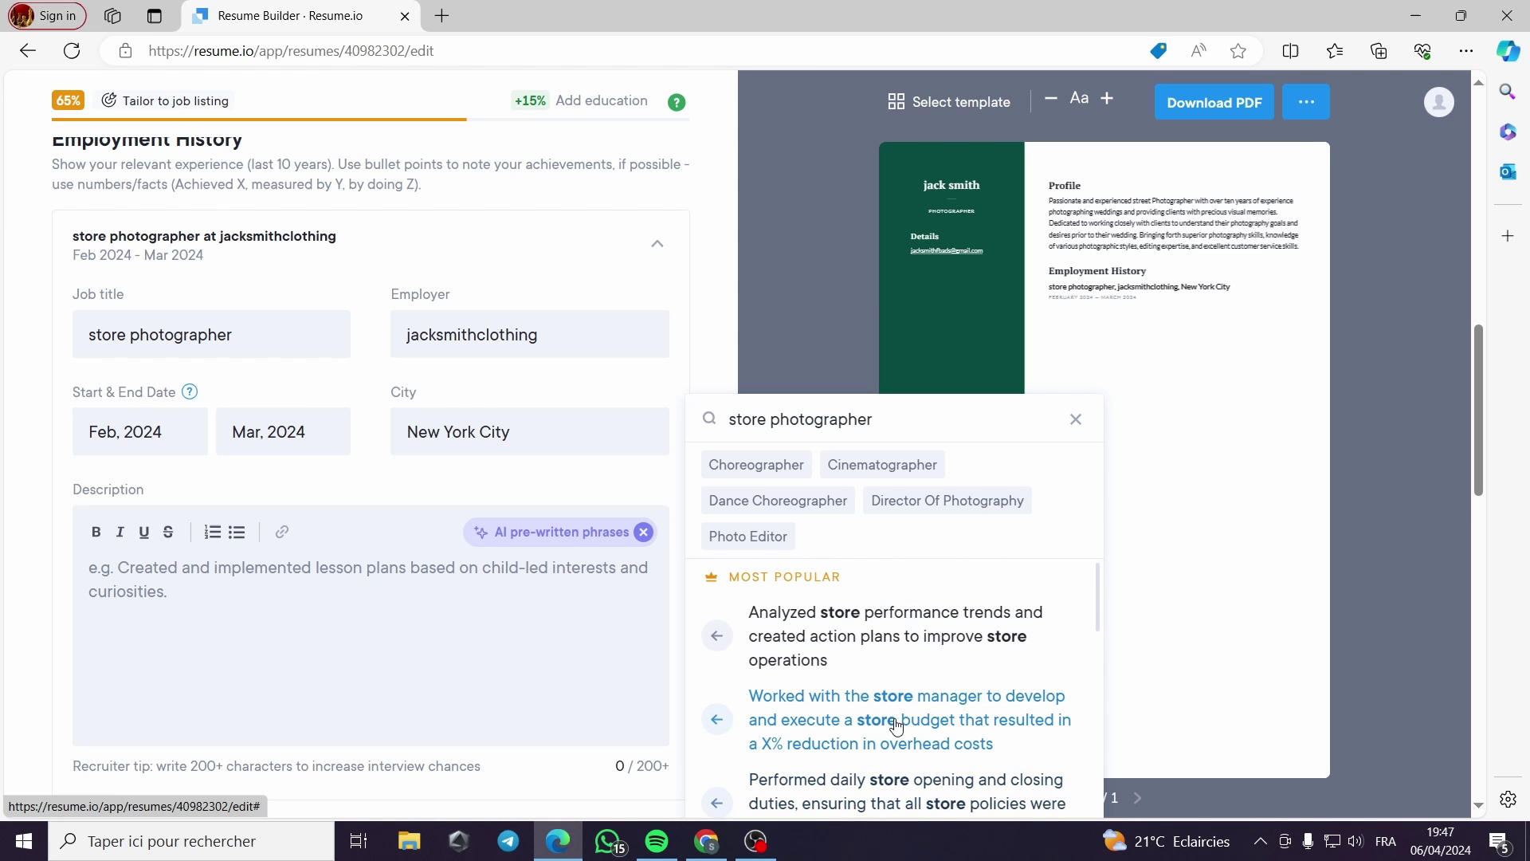
click(862, 657)
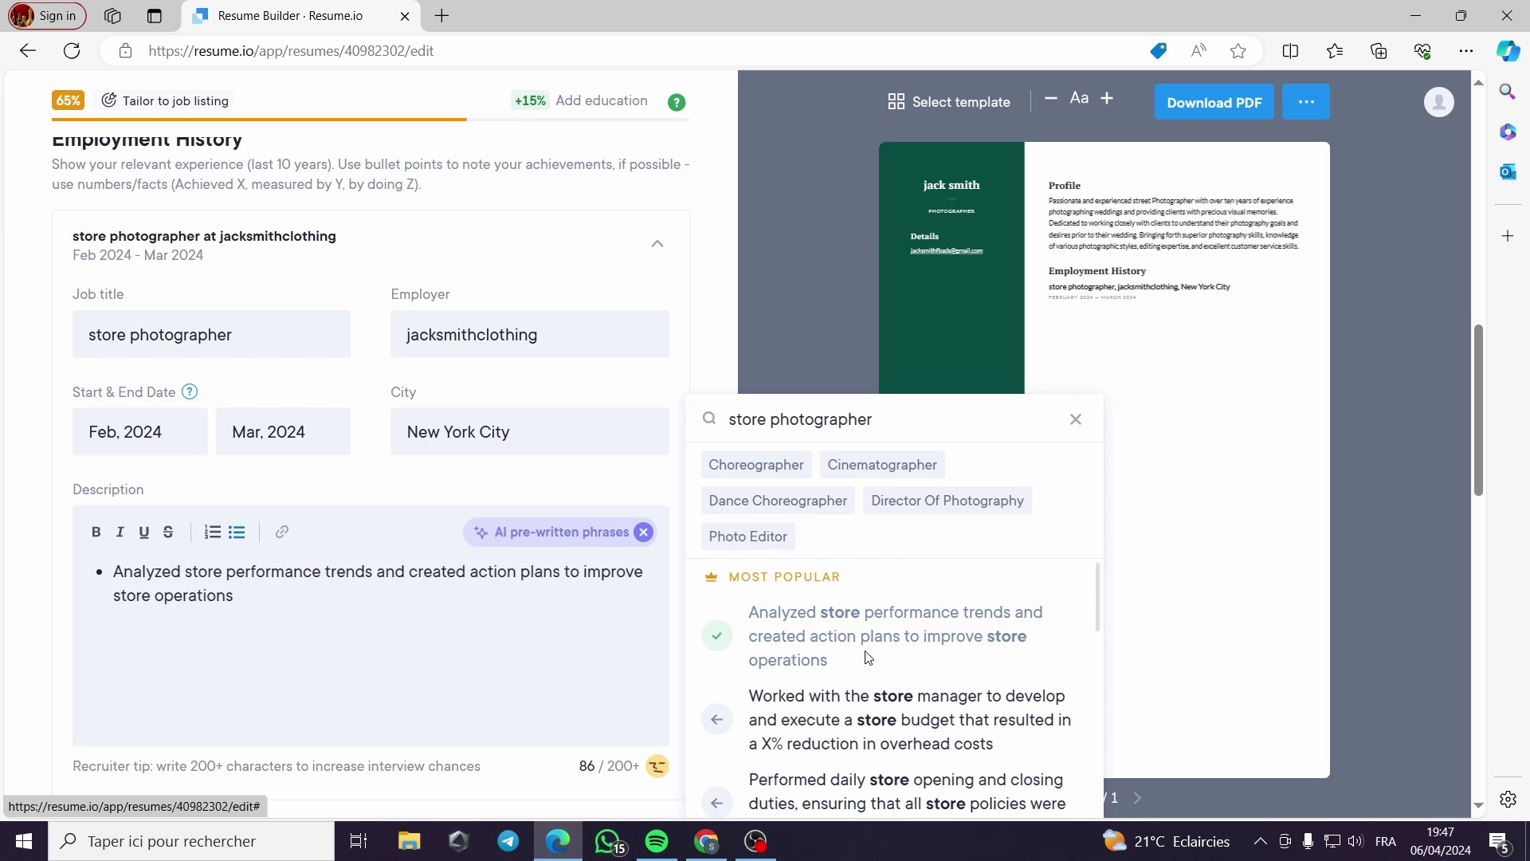
click(855, 729)
scroll(857, 725, down, 1)
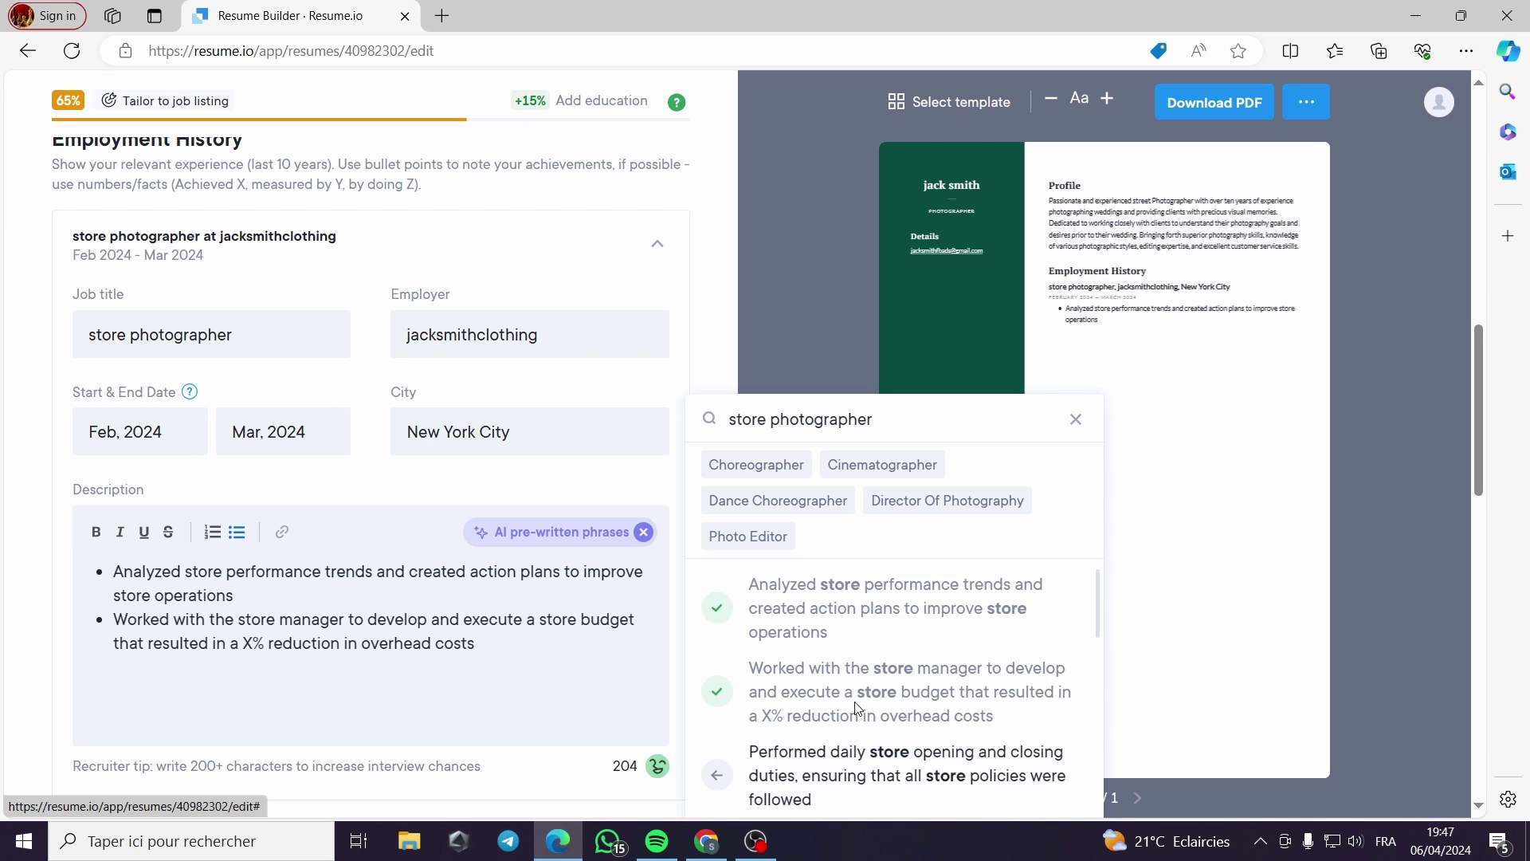
click(863, 708)
scroll(868, 713, down, 1)
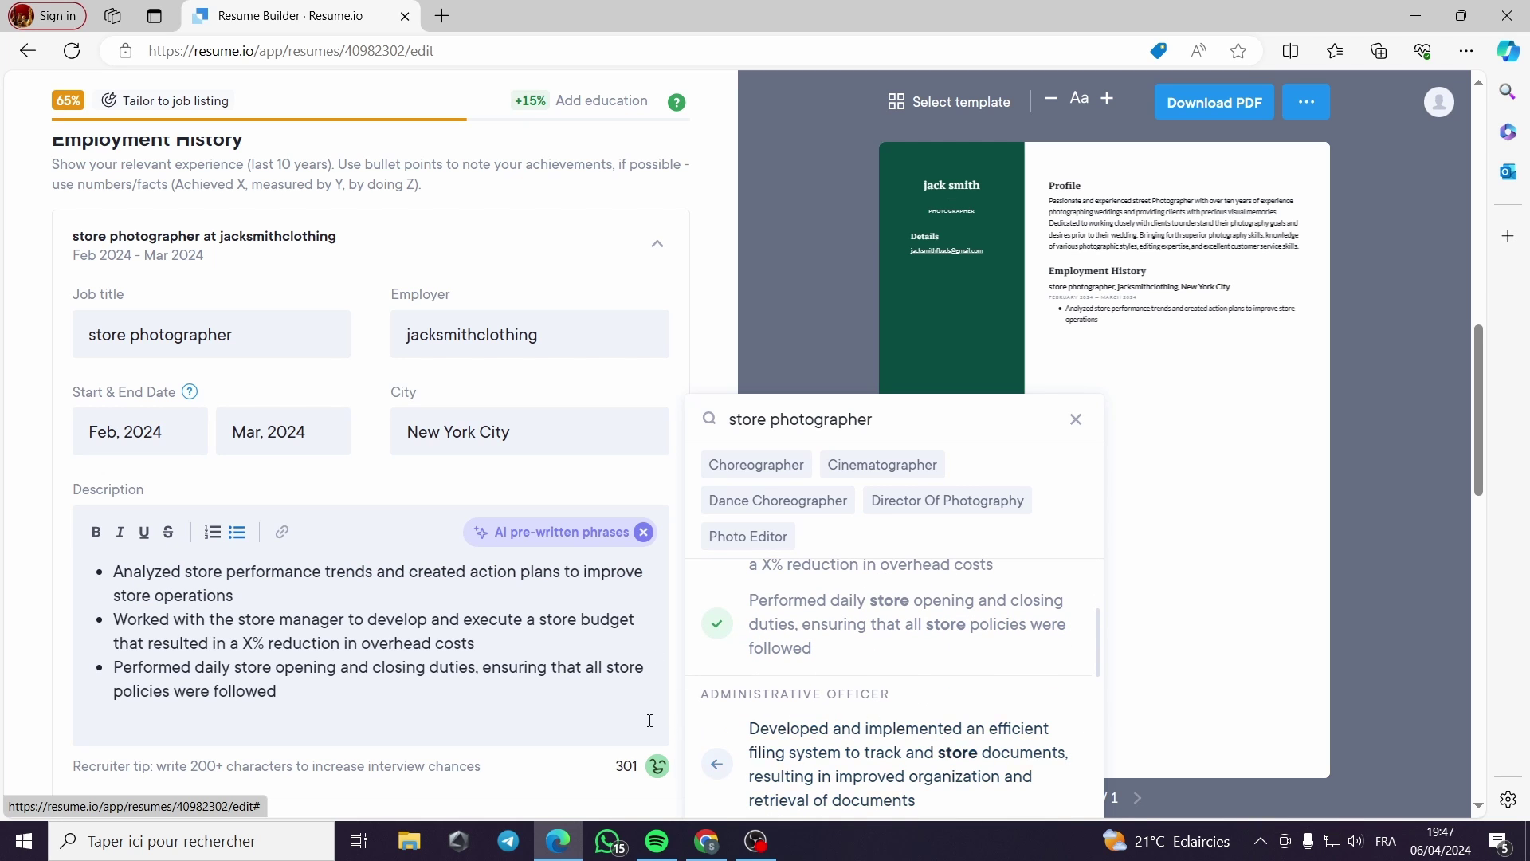
scroll(802, 676, up, 2)
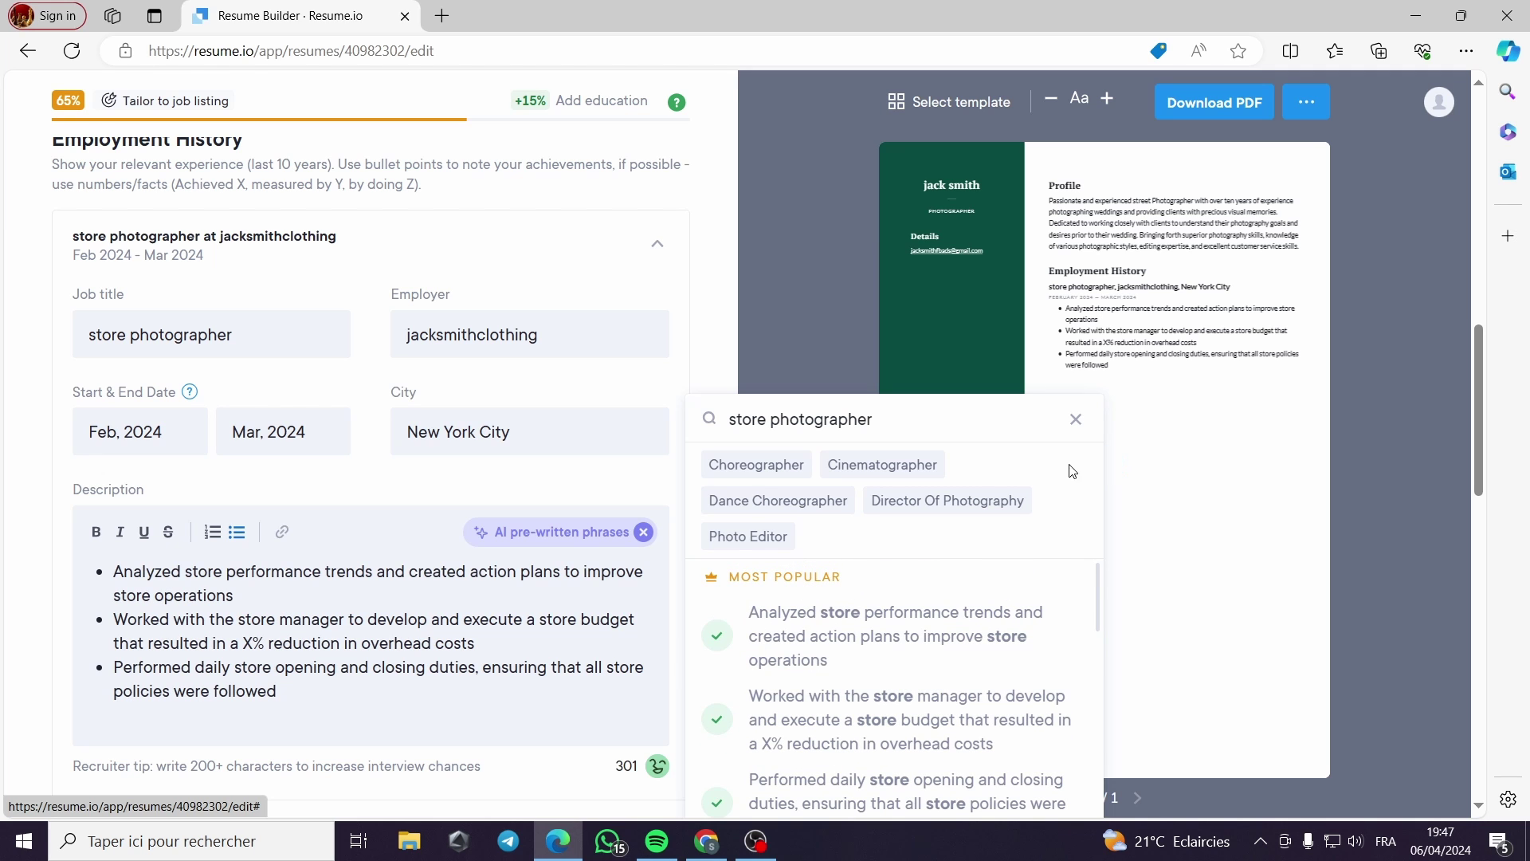
scroll(996, 656, down, 1)
scroll(997, 656, down, 10)
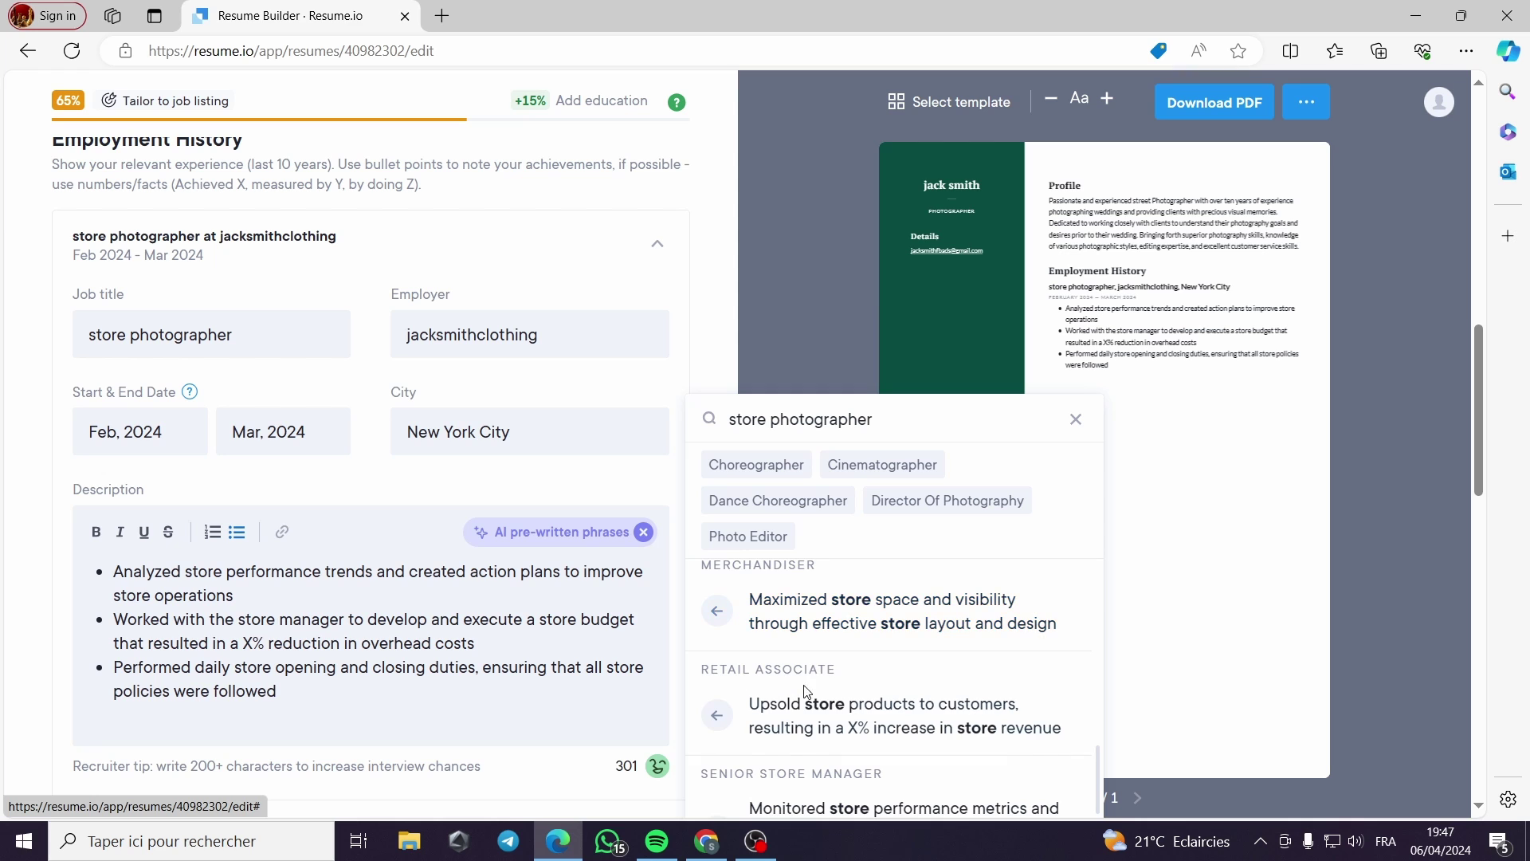
Close the AI pre-written phrases, view the resume in the full-size preview, and return to the editor.
scroll(733, 701, down, 1)
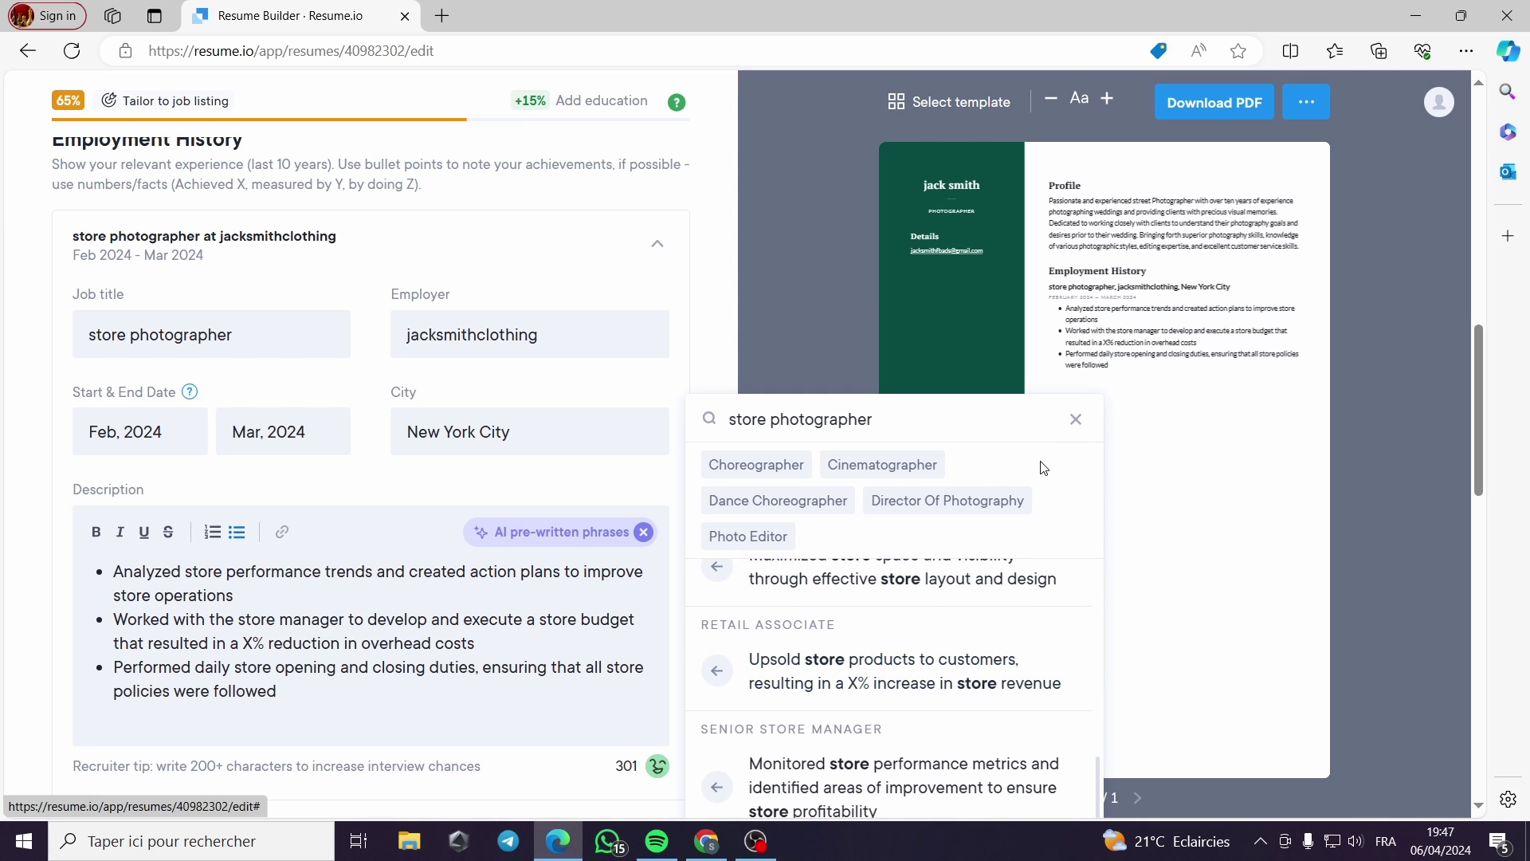
click(1076, 419)
scroll(532, 630, down, 2)
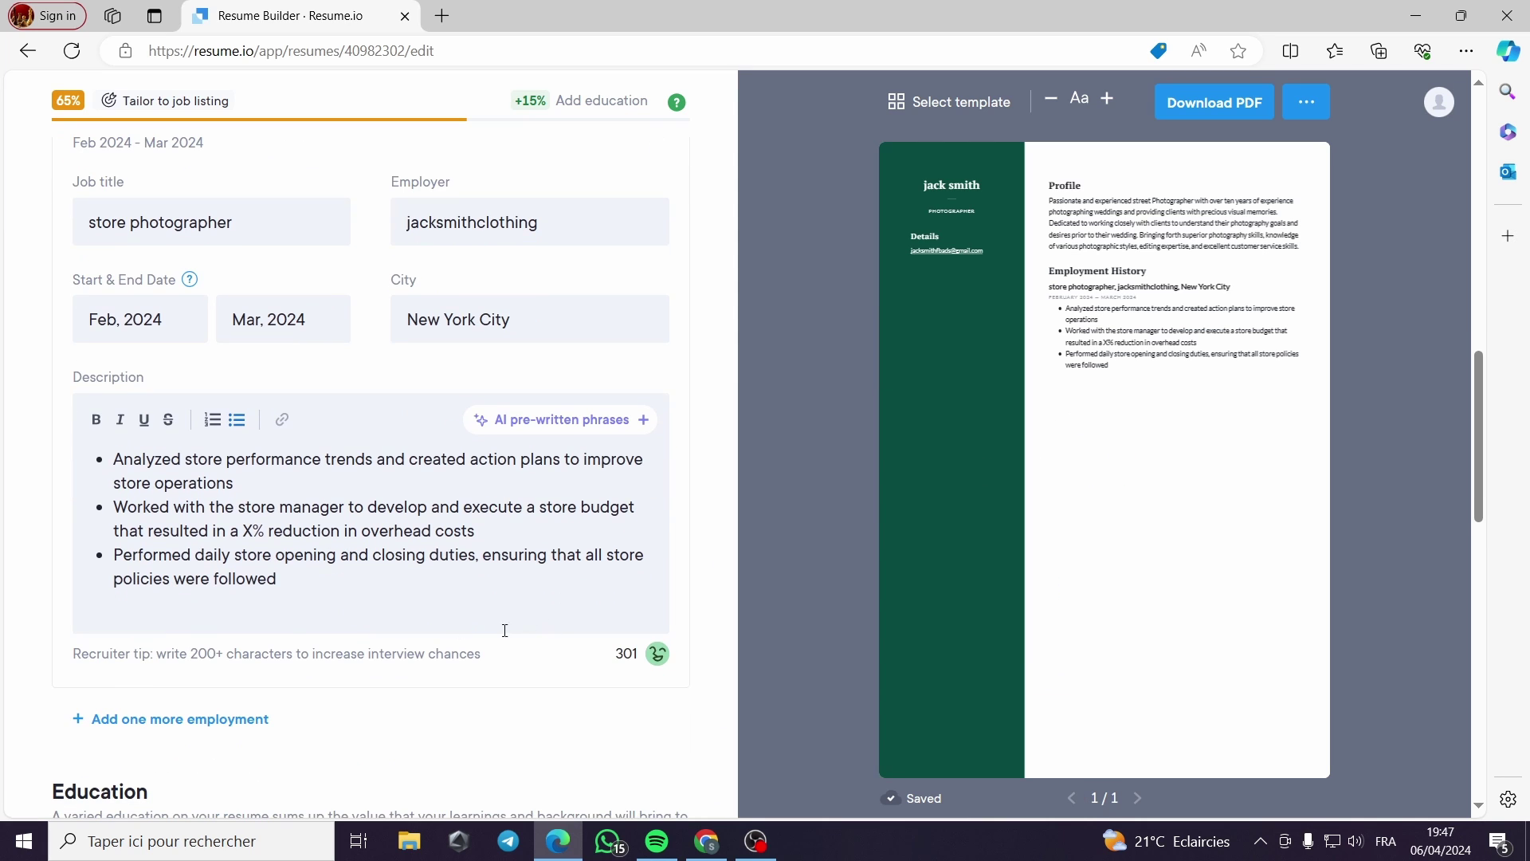
mouse_move(1059, 315)
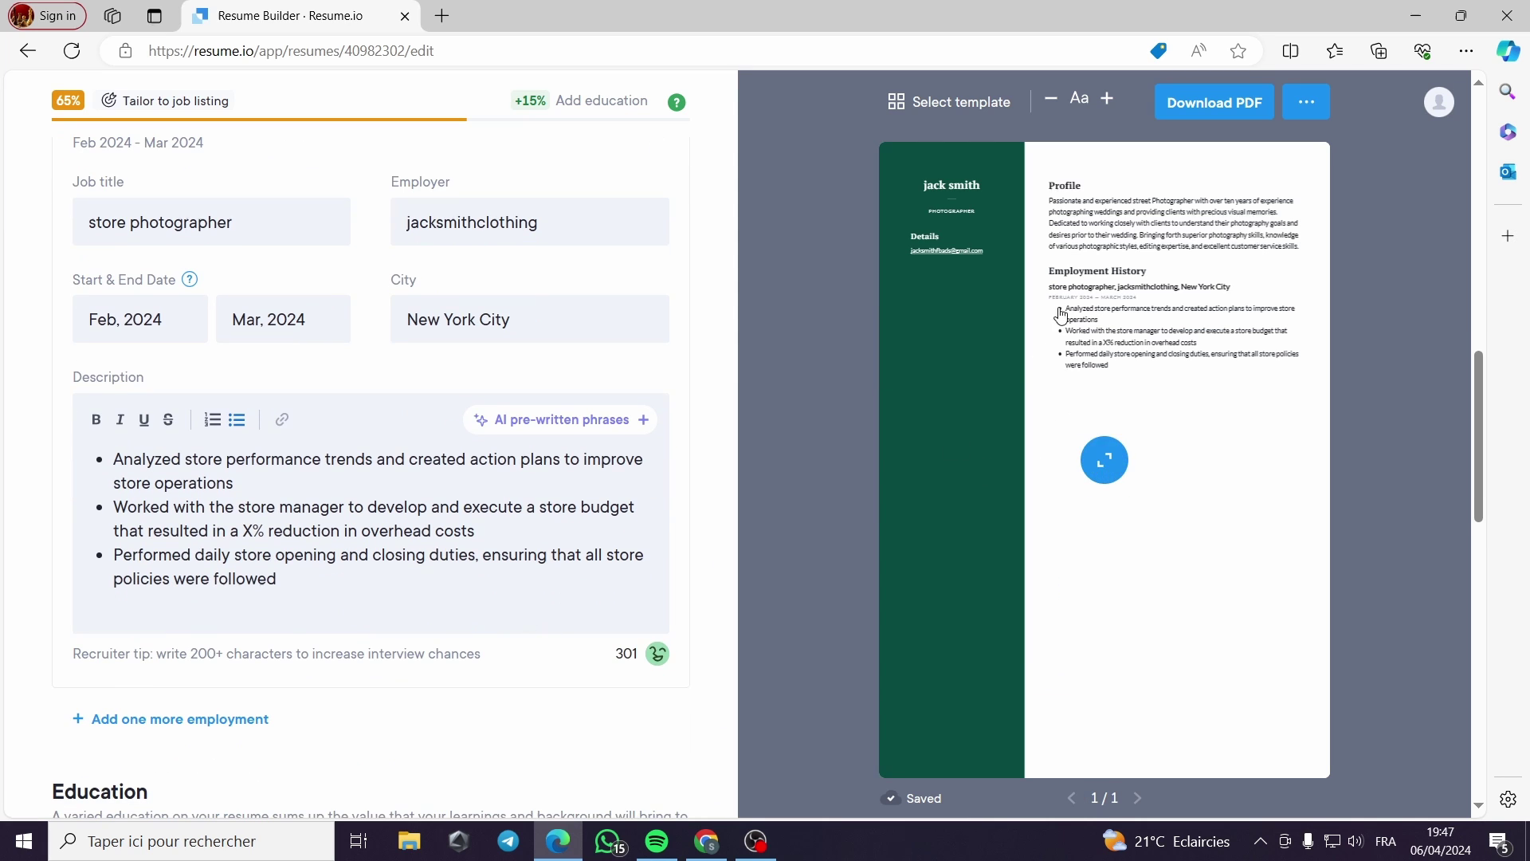
click(1103, 459)
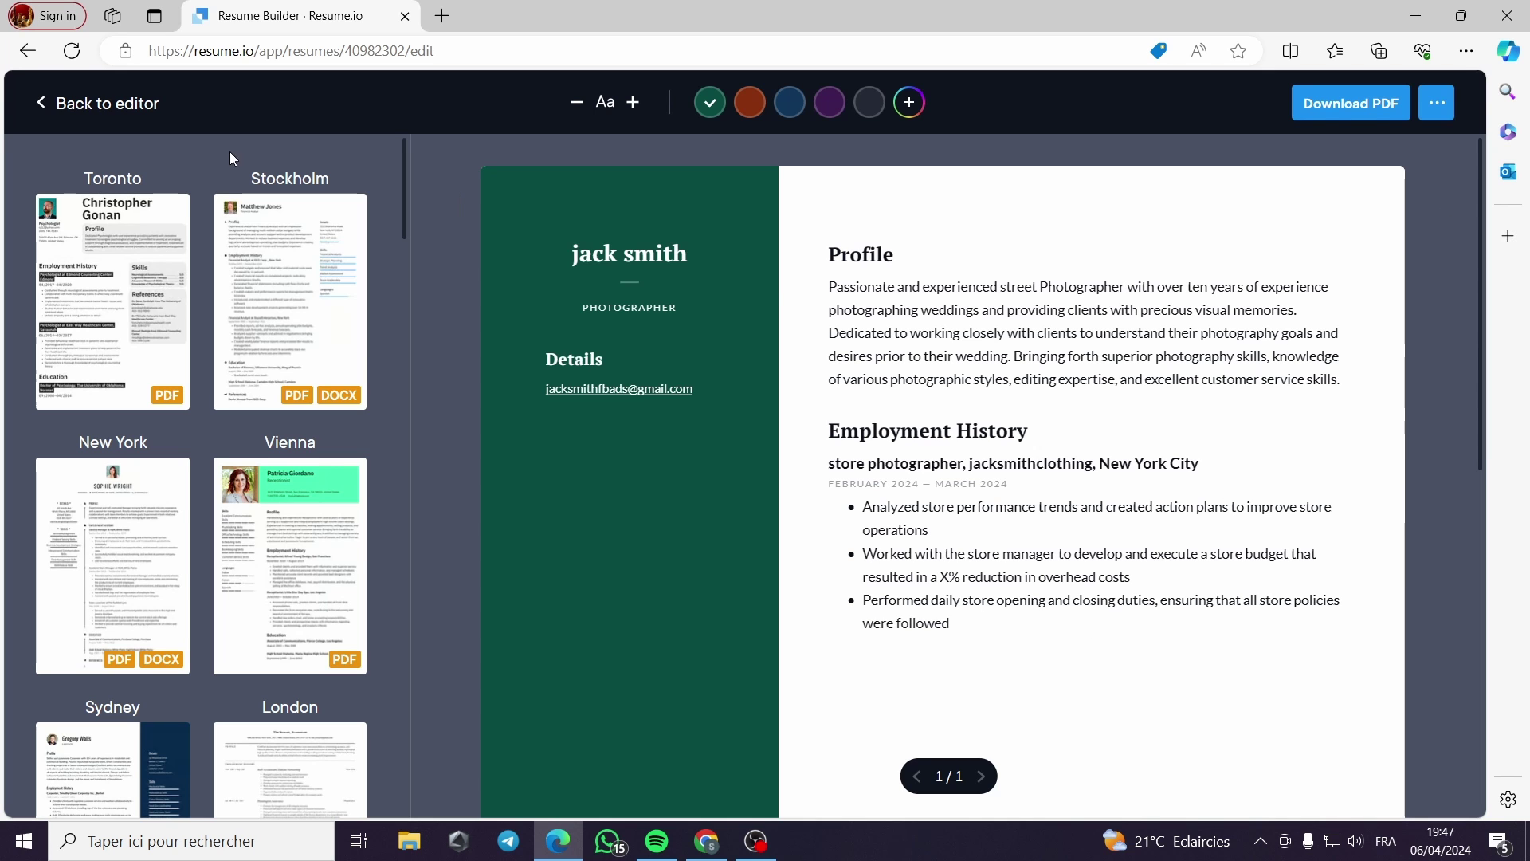
click(49, 104)
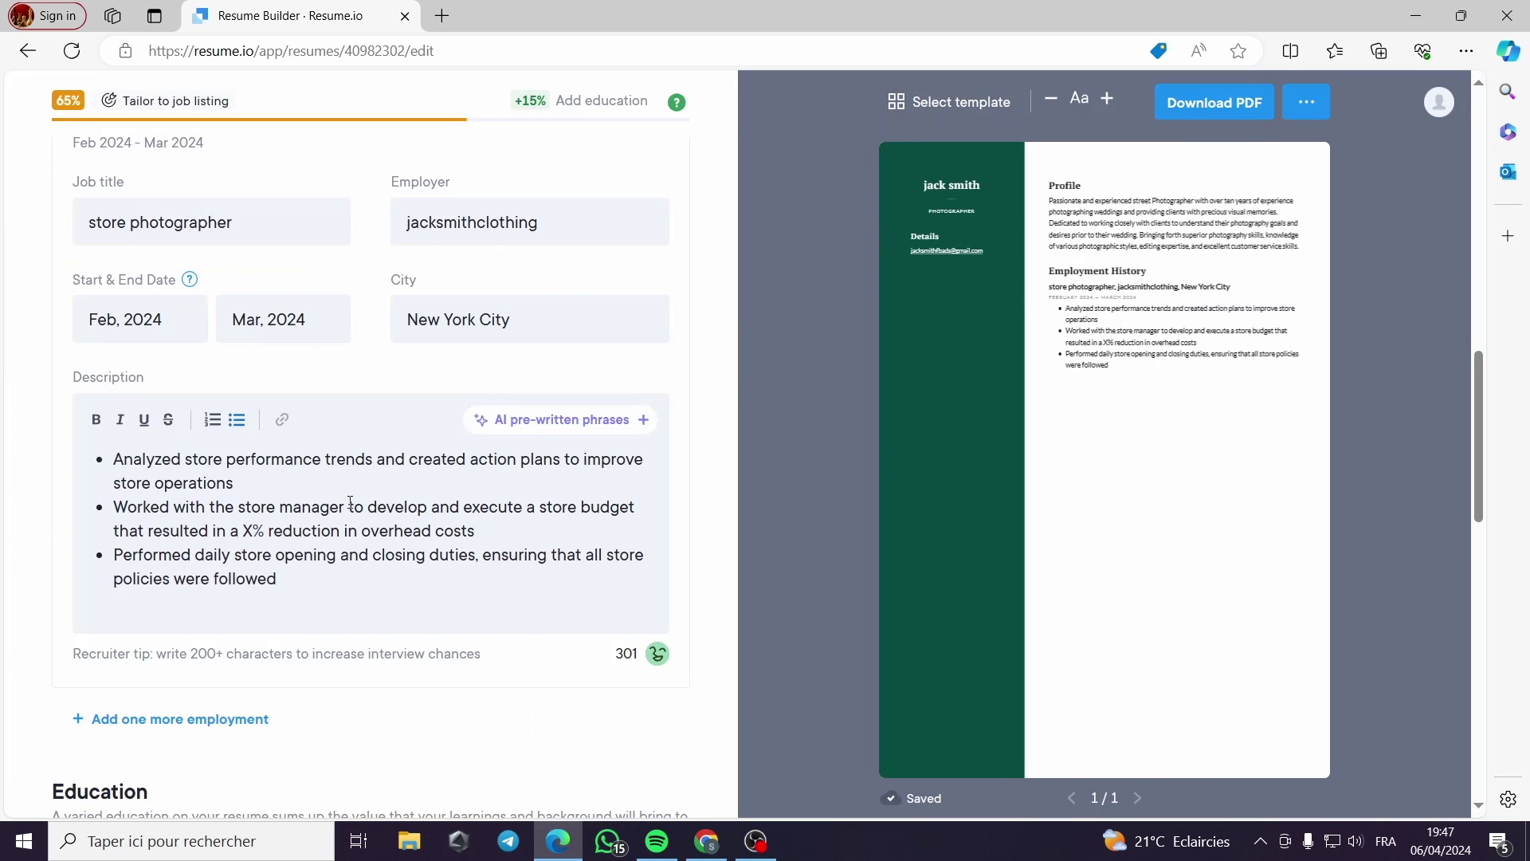
Add the suggested skills Creativity, Project Management, Digital and Non-digital Cameras, and Microsoft Office to the resume.
scroll(116, 346, down, 5)
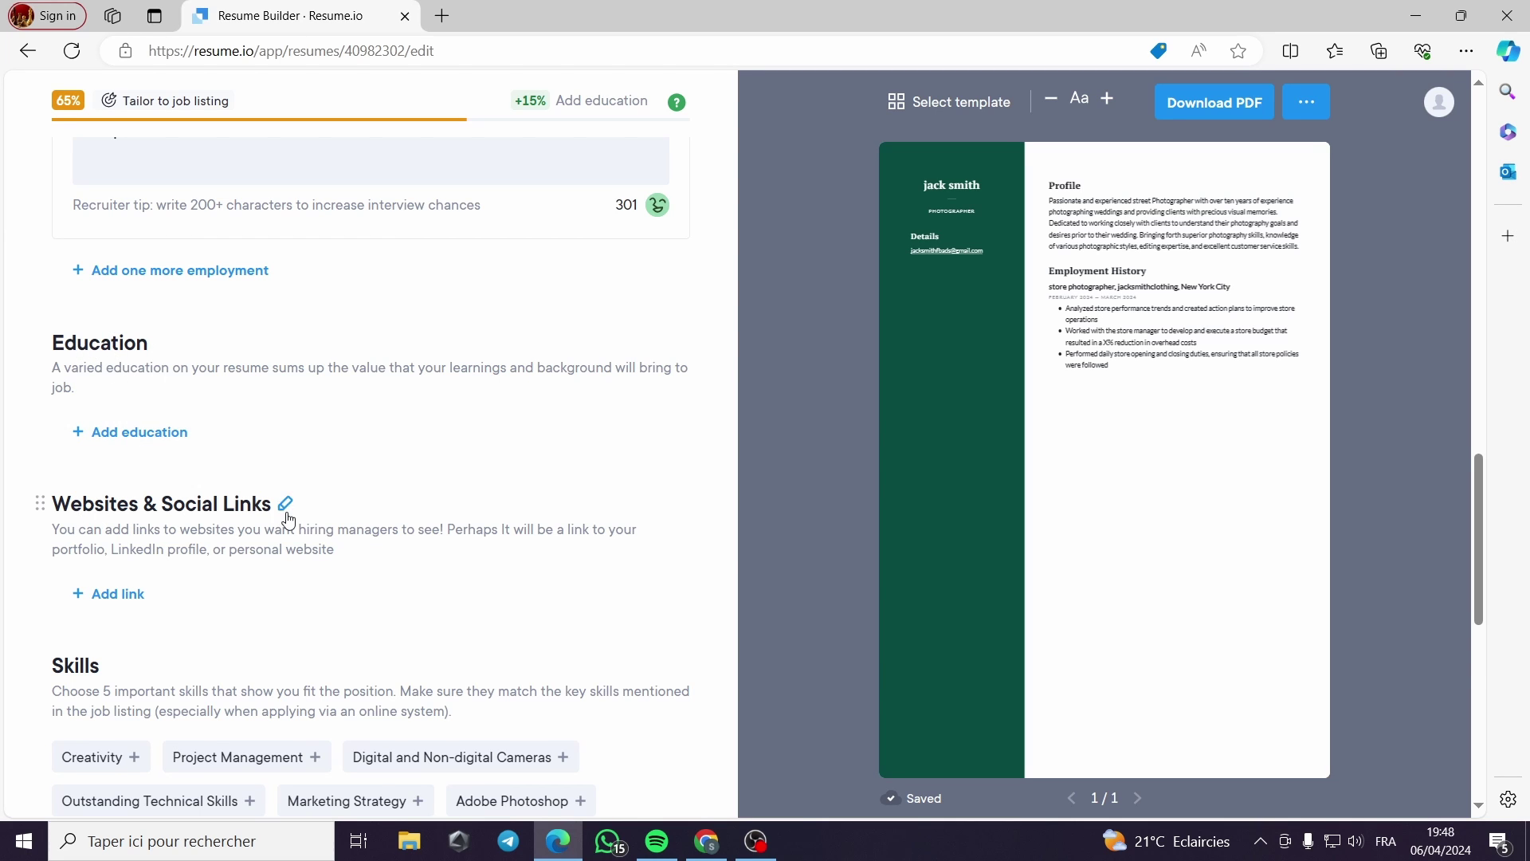
scroll(196, 487, down, 3)
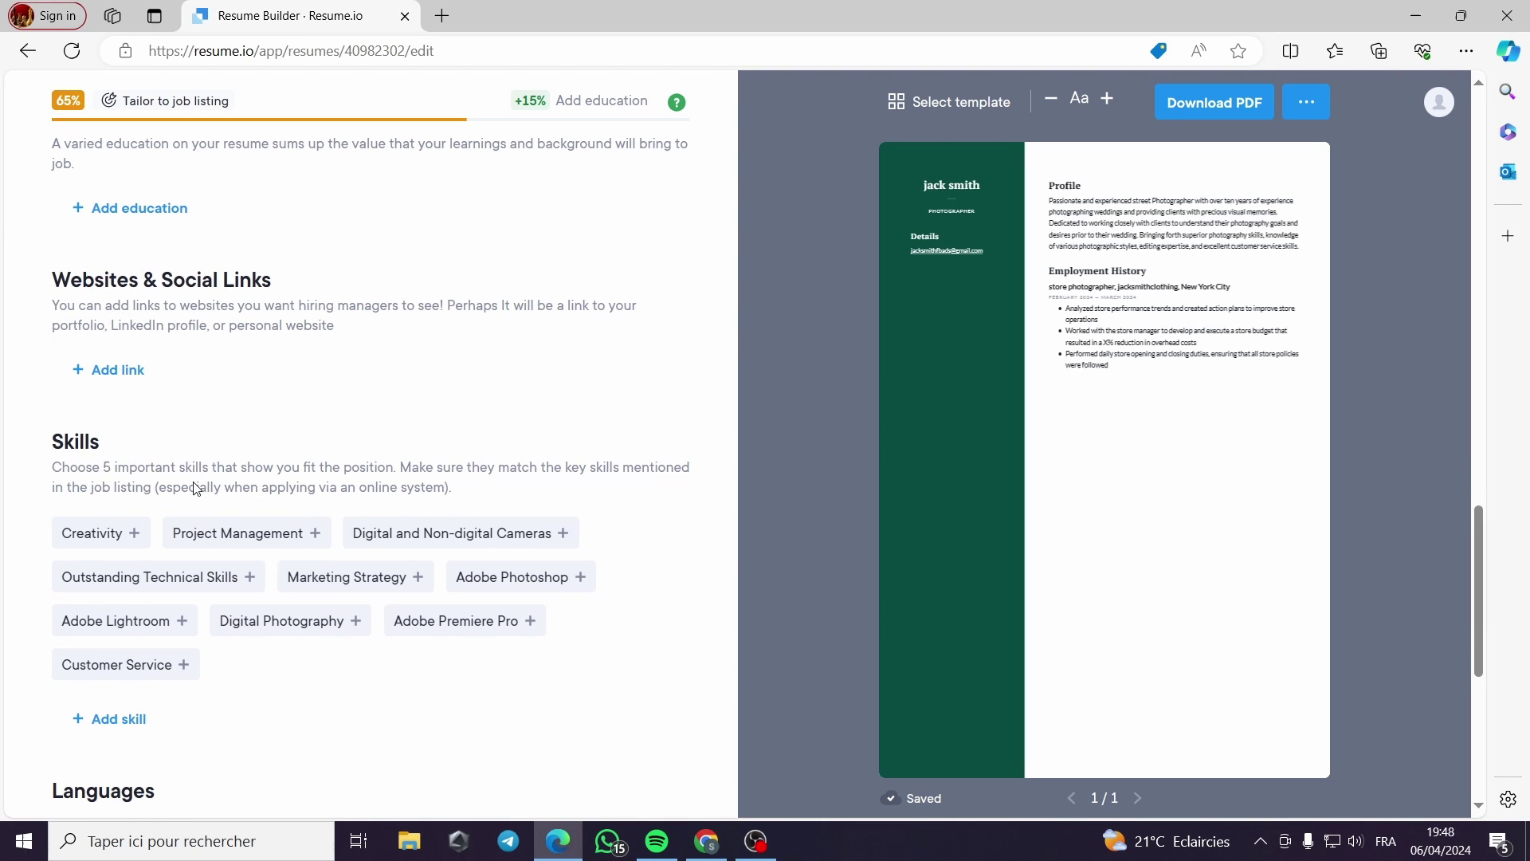
click(127, 533)
click(219, 564)
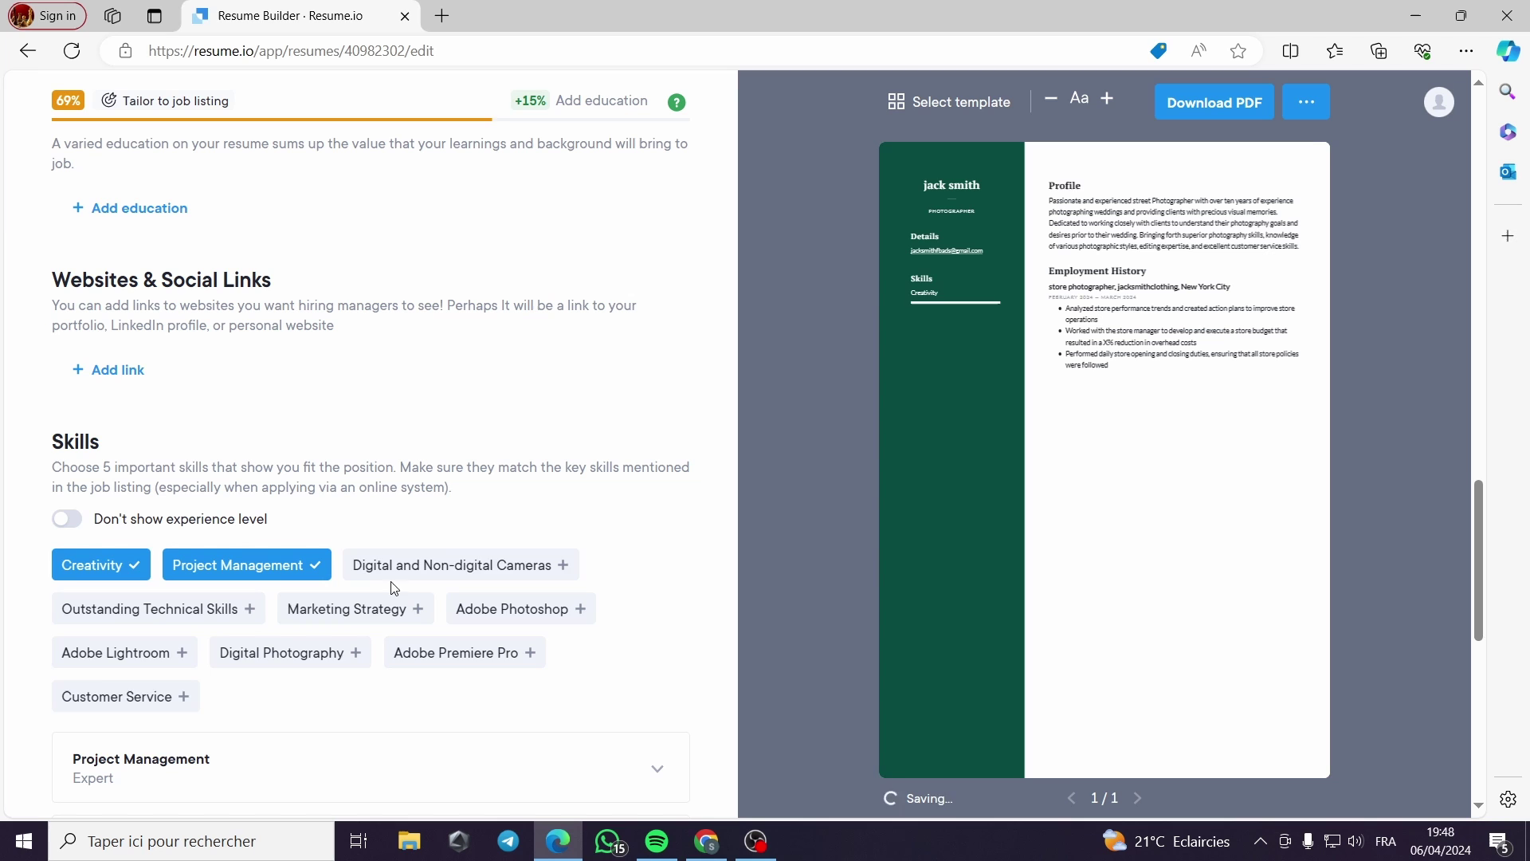
click(505, 568)
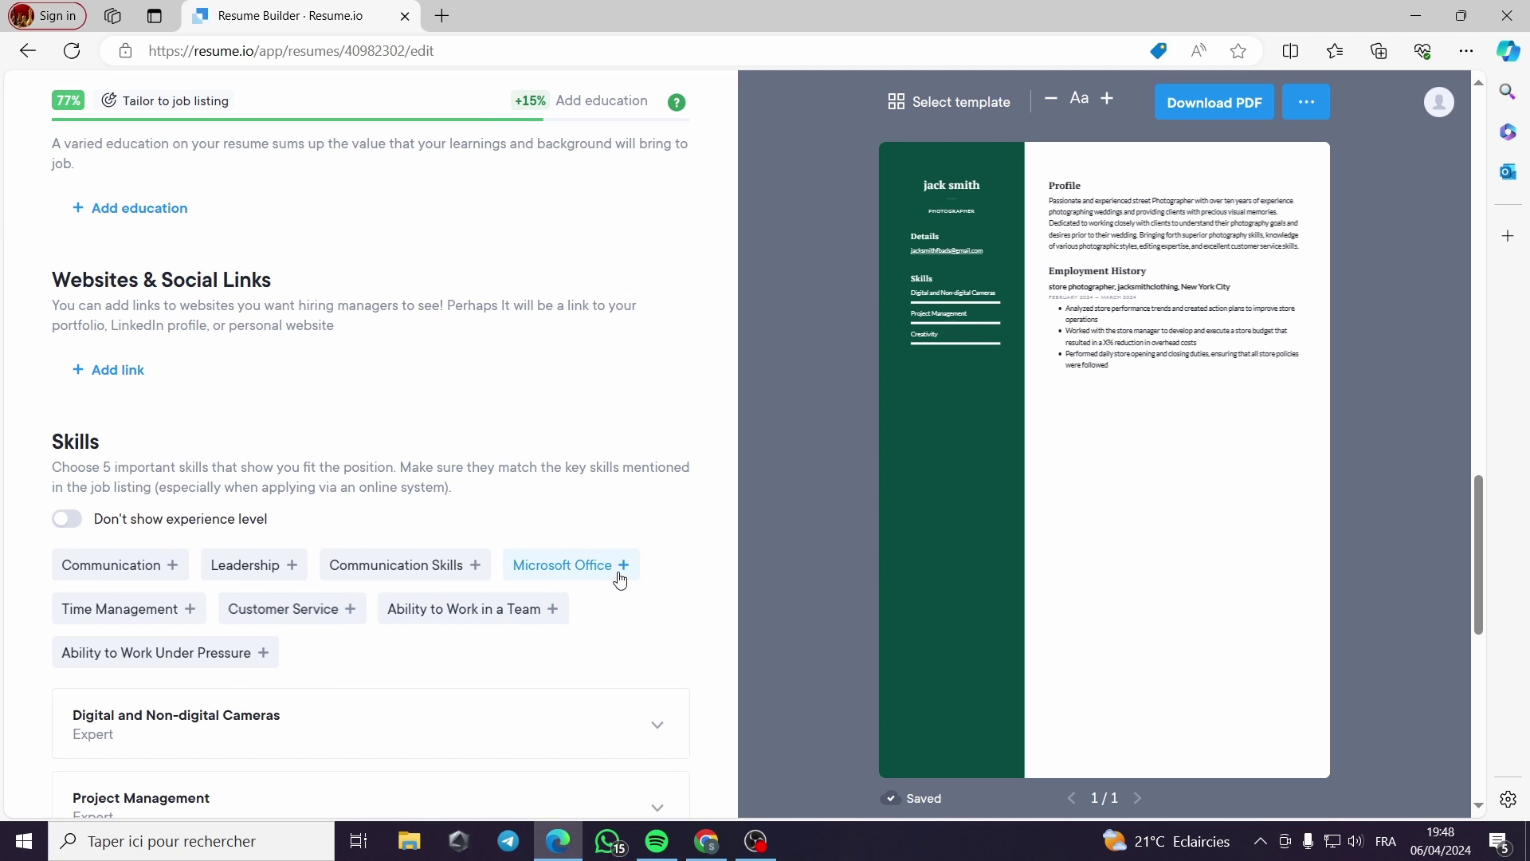
click(612, 574)
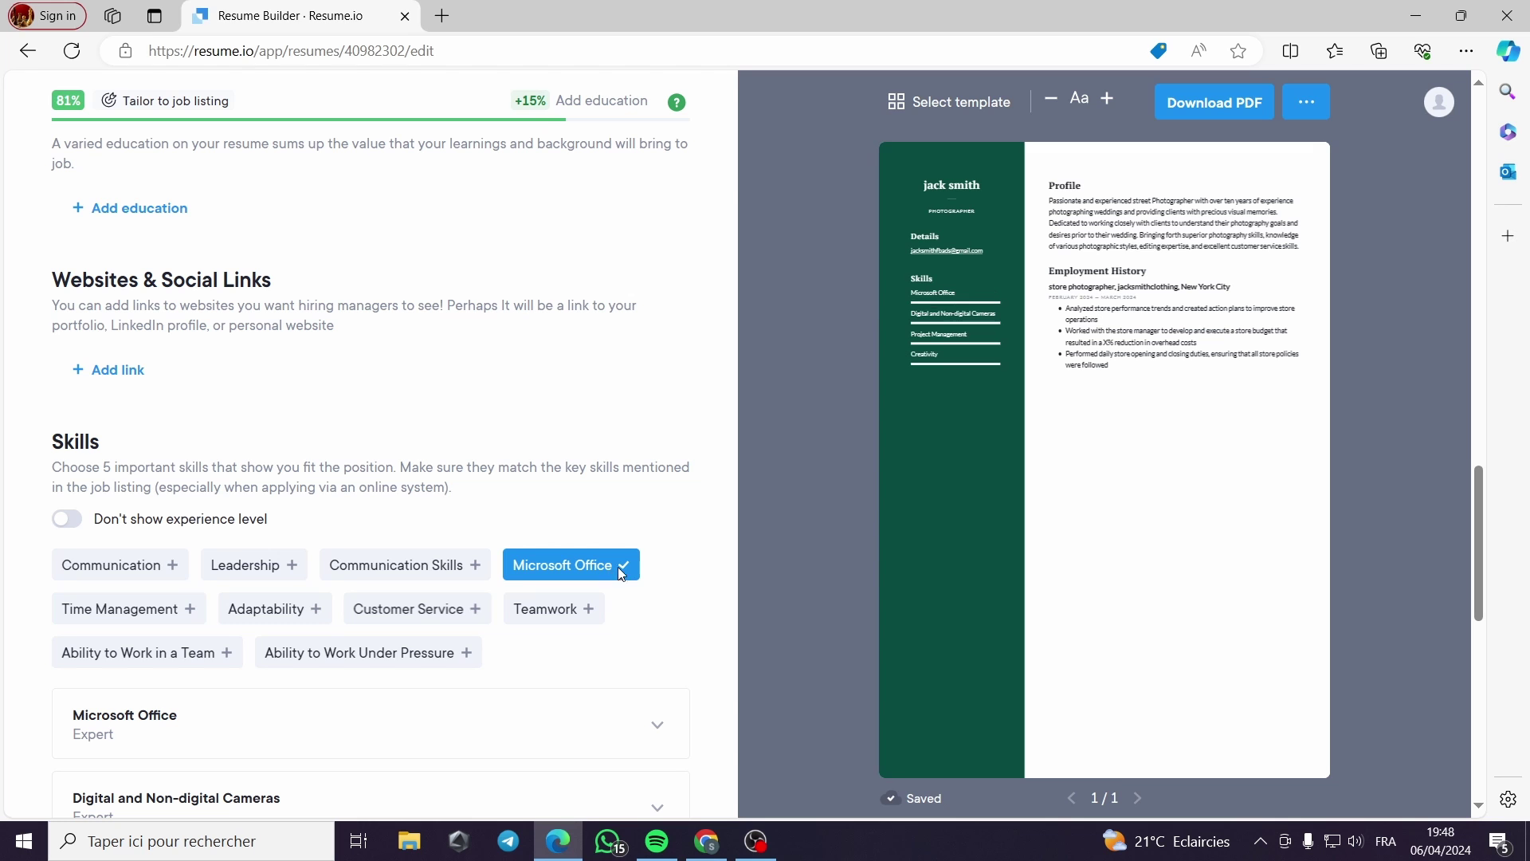
Add "english" to the resume's languages with the level Native speaker.
scroll(488, 532, down, 7)
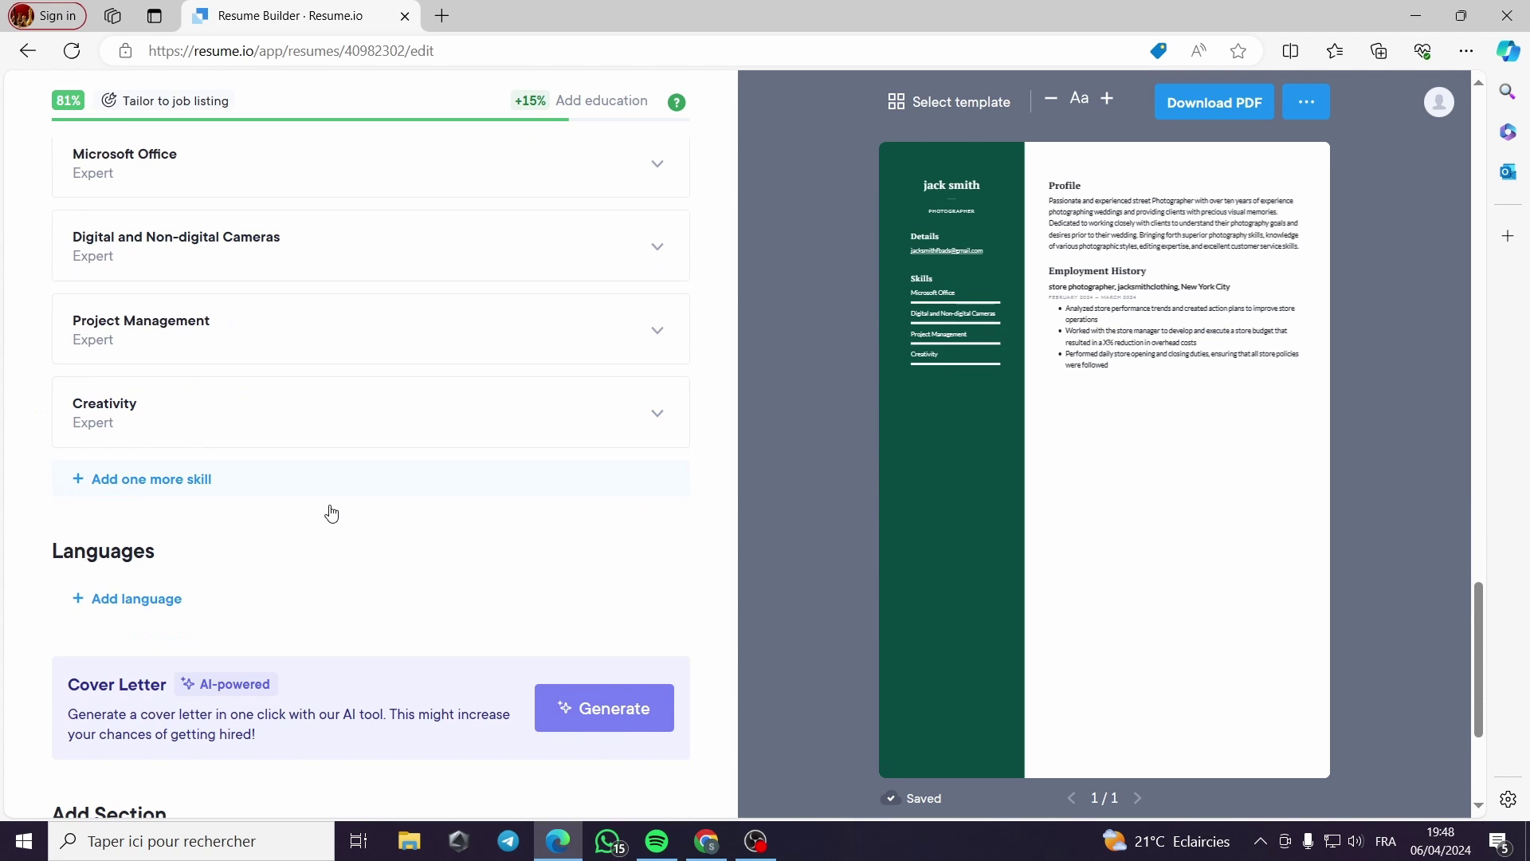
click(123, 605)
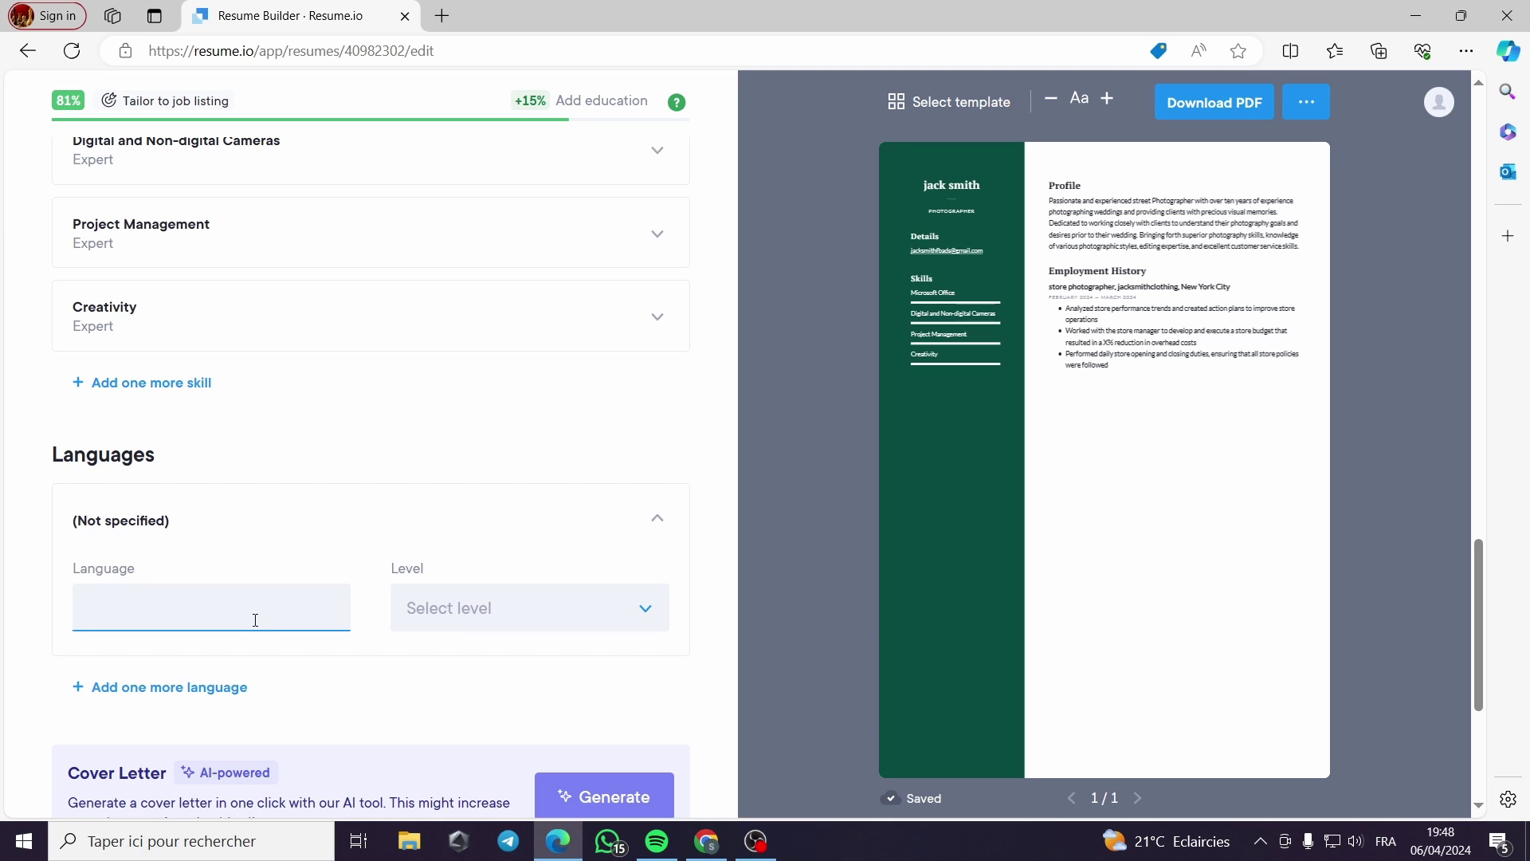
text(english)
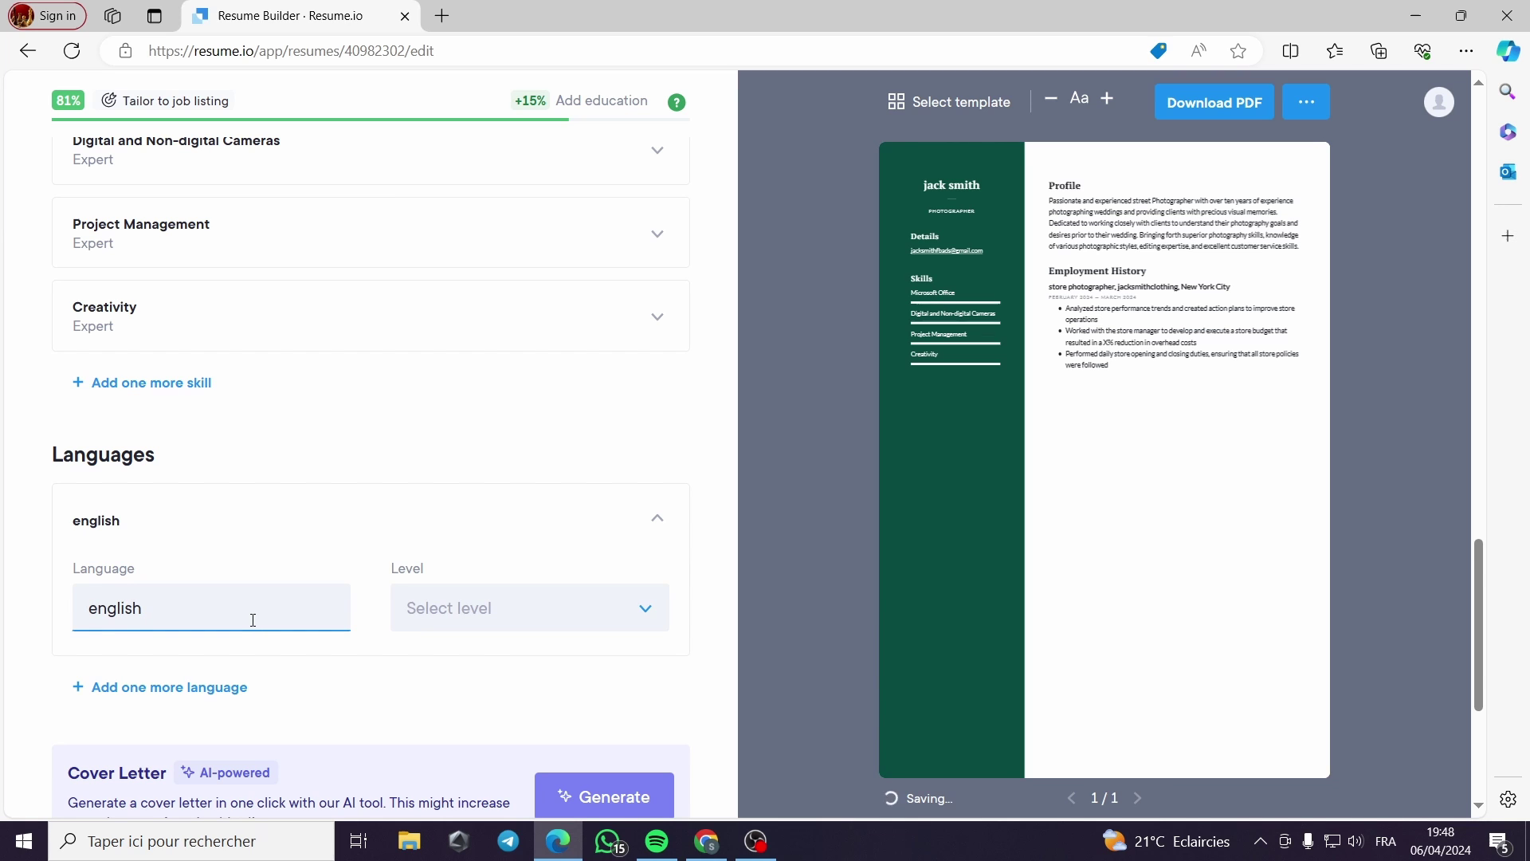
click(481, 607)
click(570, 690)
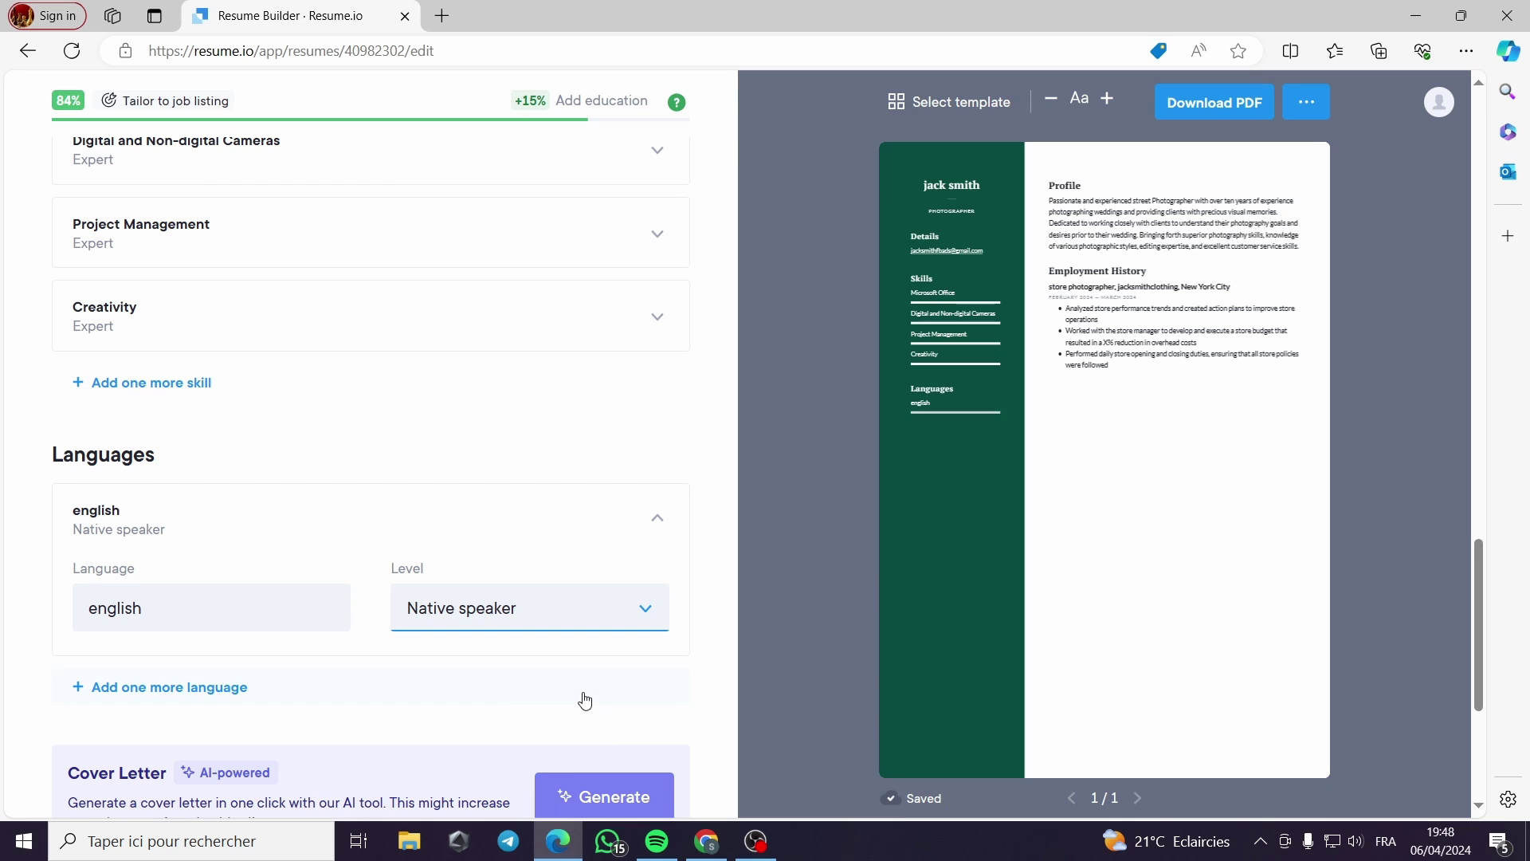
Add "french" as a second language with the level Highly proficient.
click(239, 687)
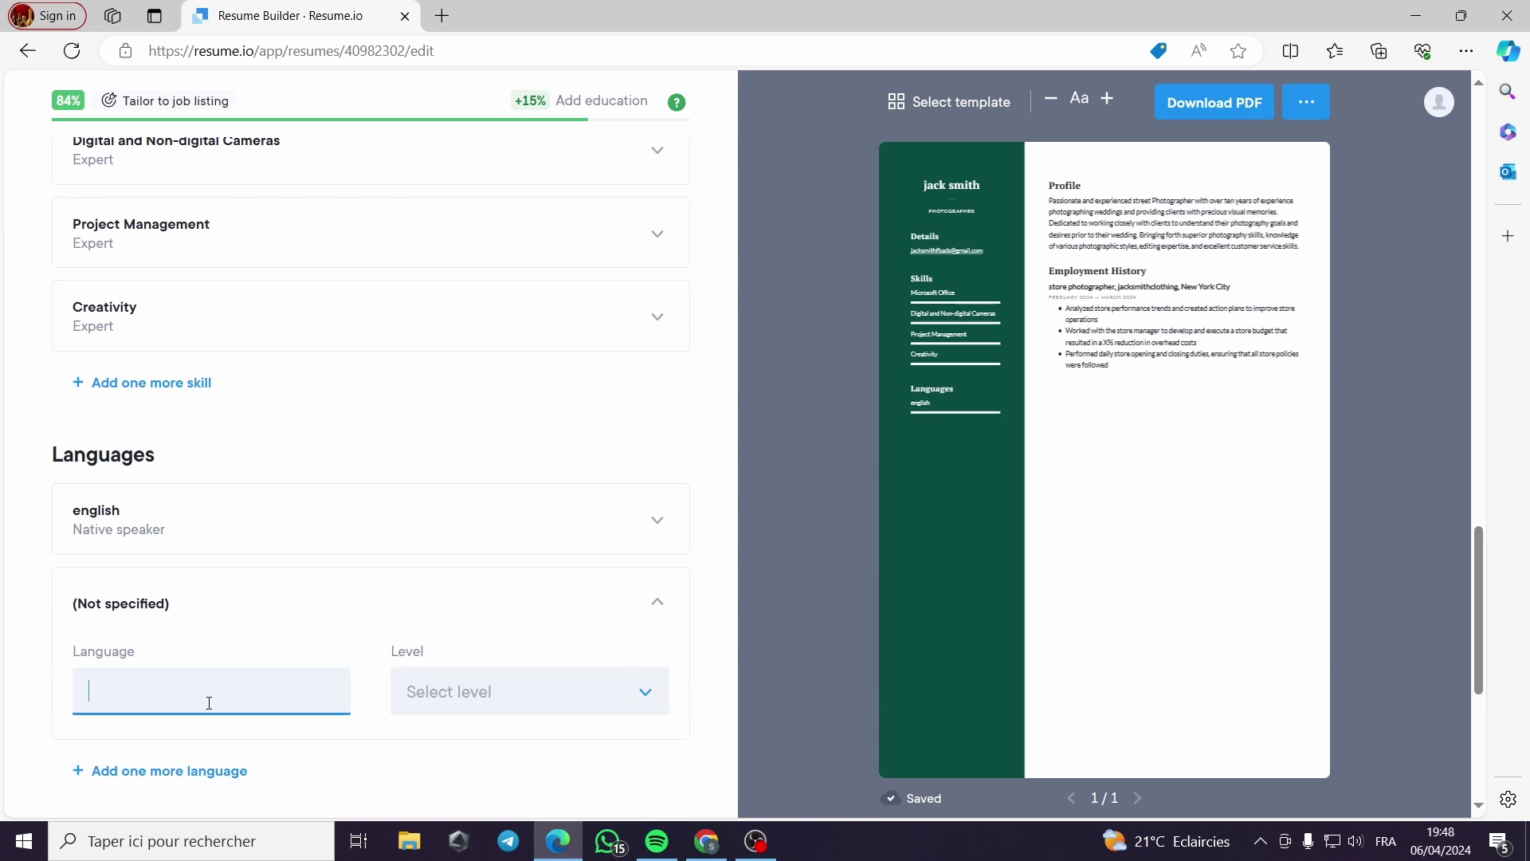
text(fre)
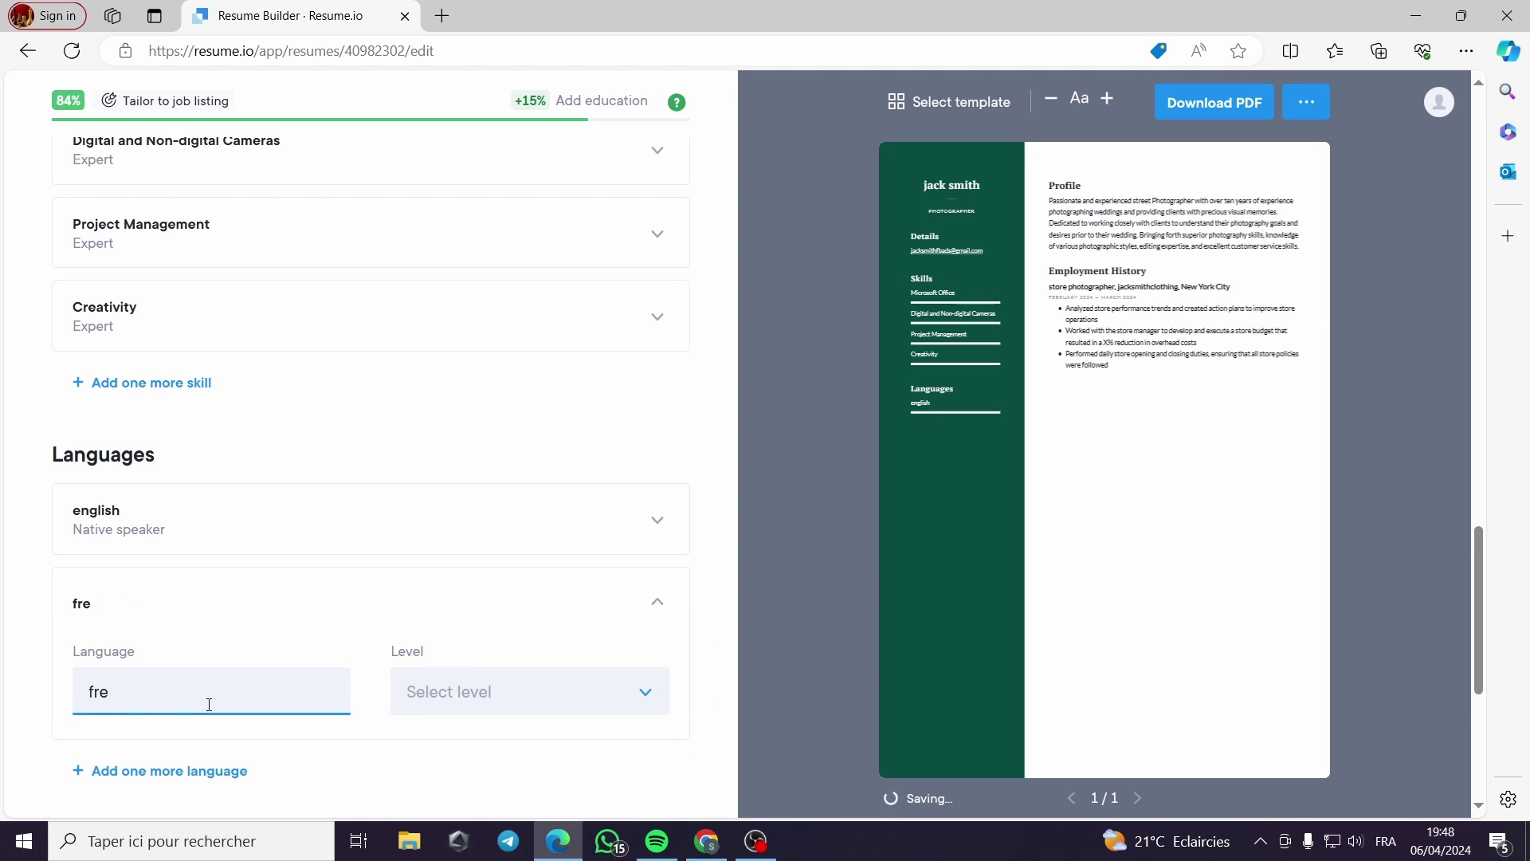
text(nch)
click(523, 694)
click(522, 783)
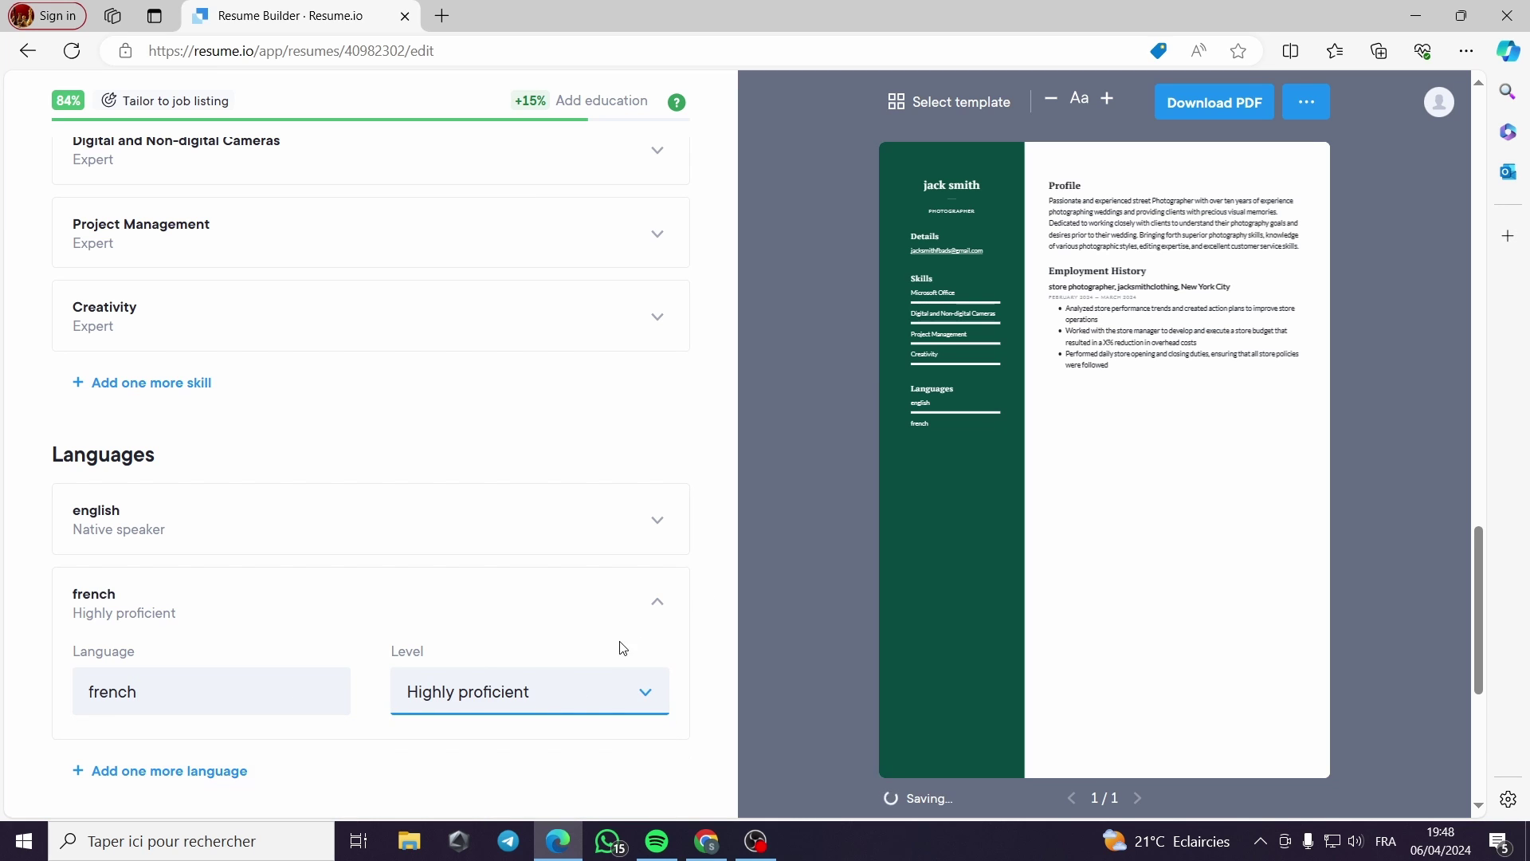
Examine the AI cover letter generator's request for a job listing link and close it without generating a letter.
scroll(637, 638, down, 3)
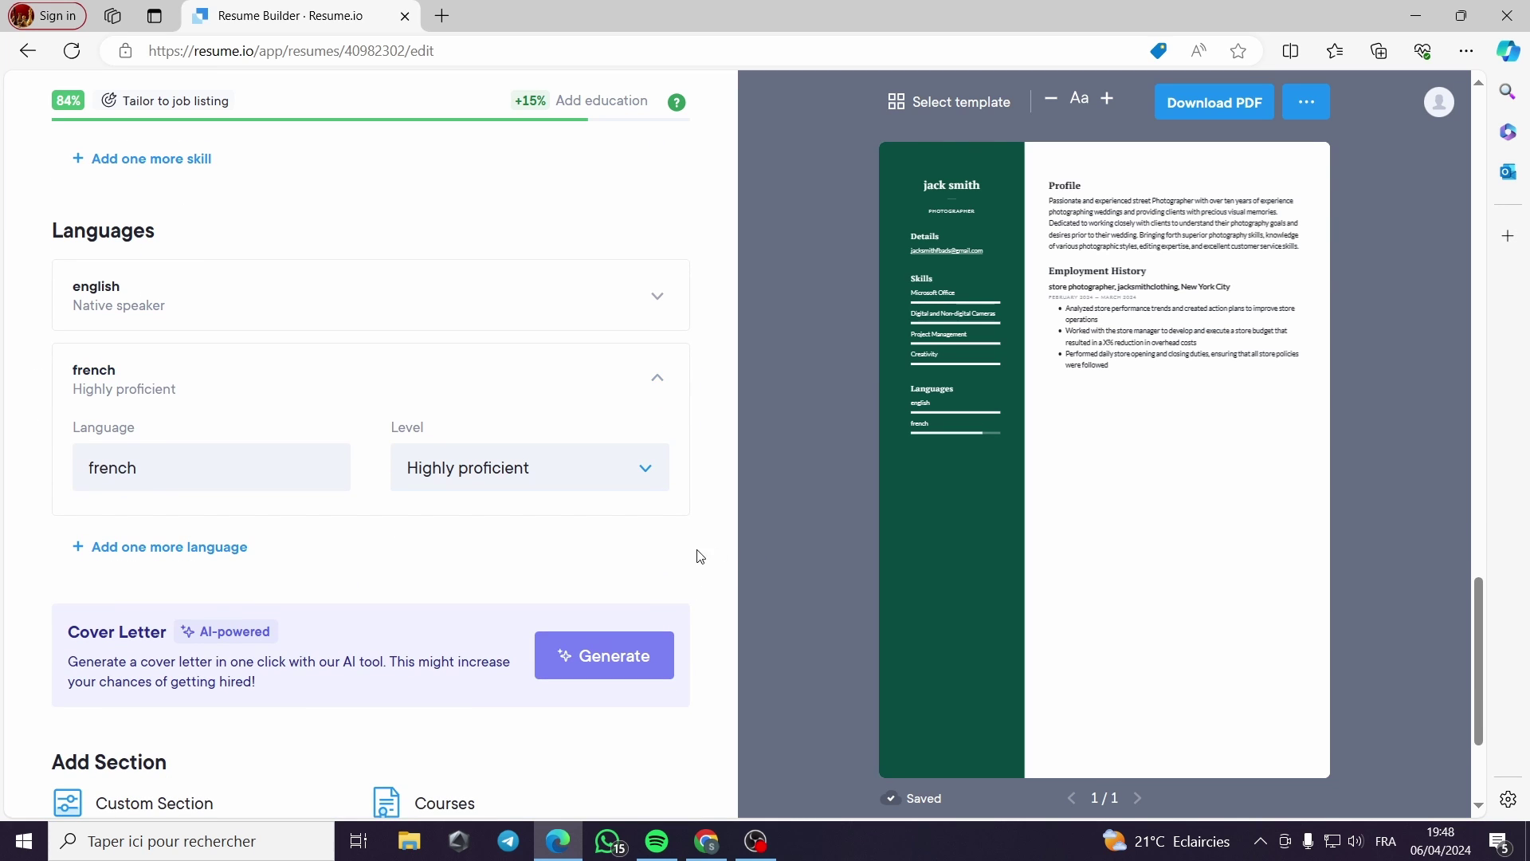
mouse_move(929, 409)
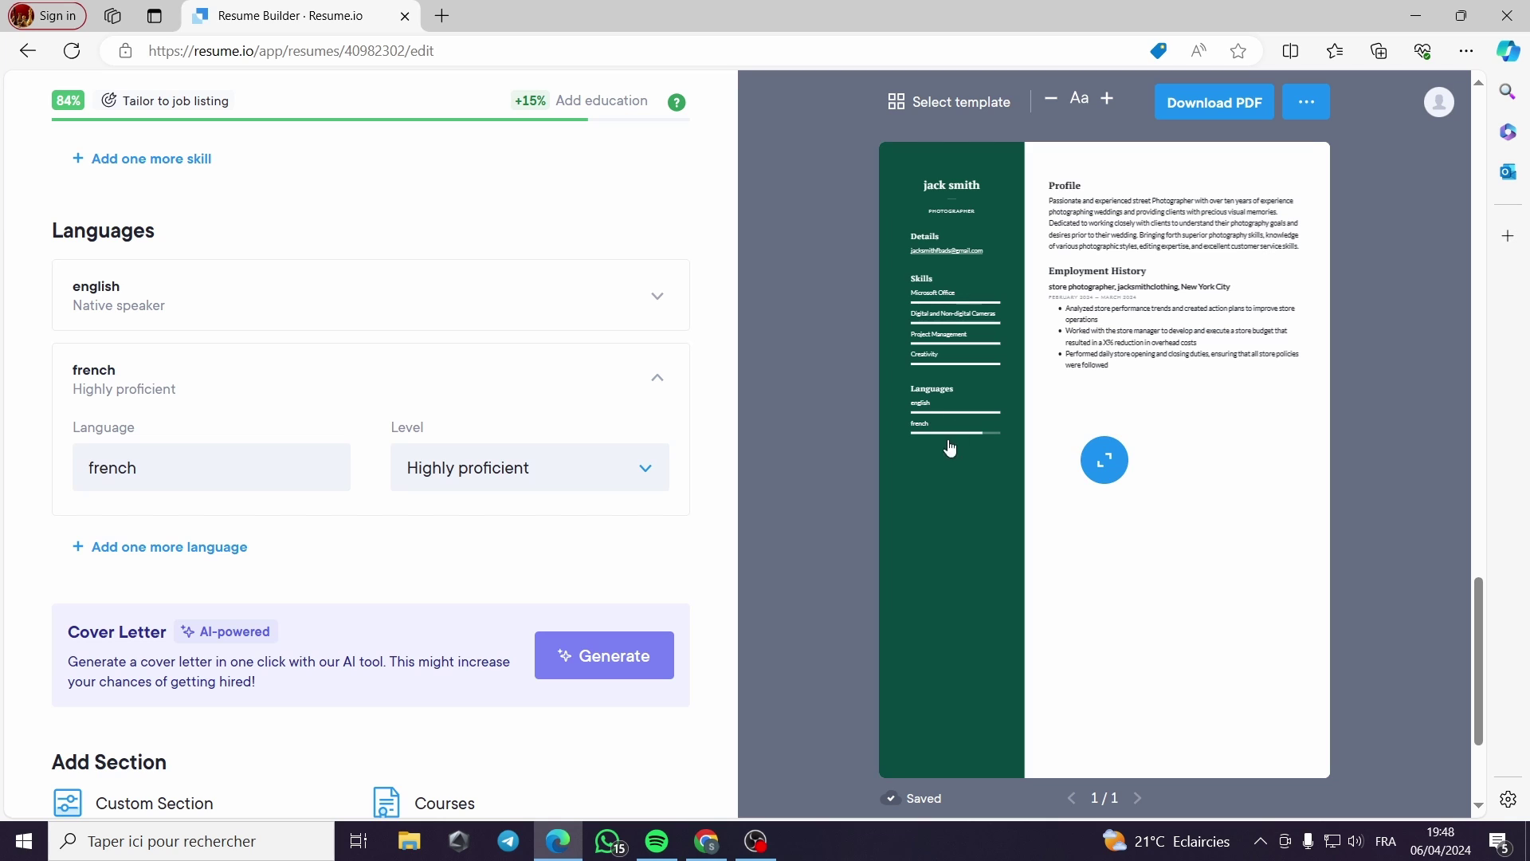
scroll(458, 522, down, 2)
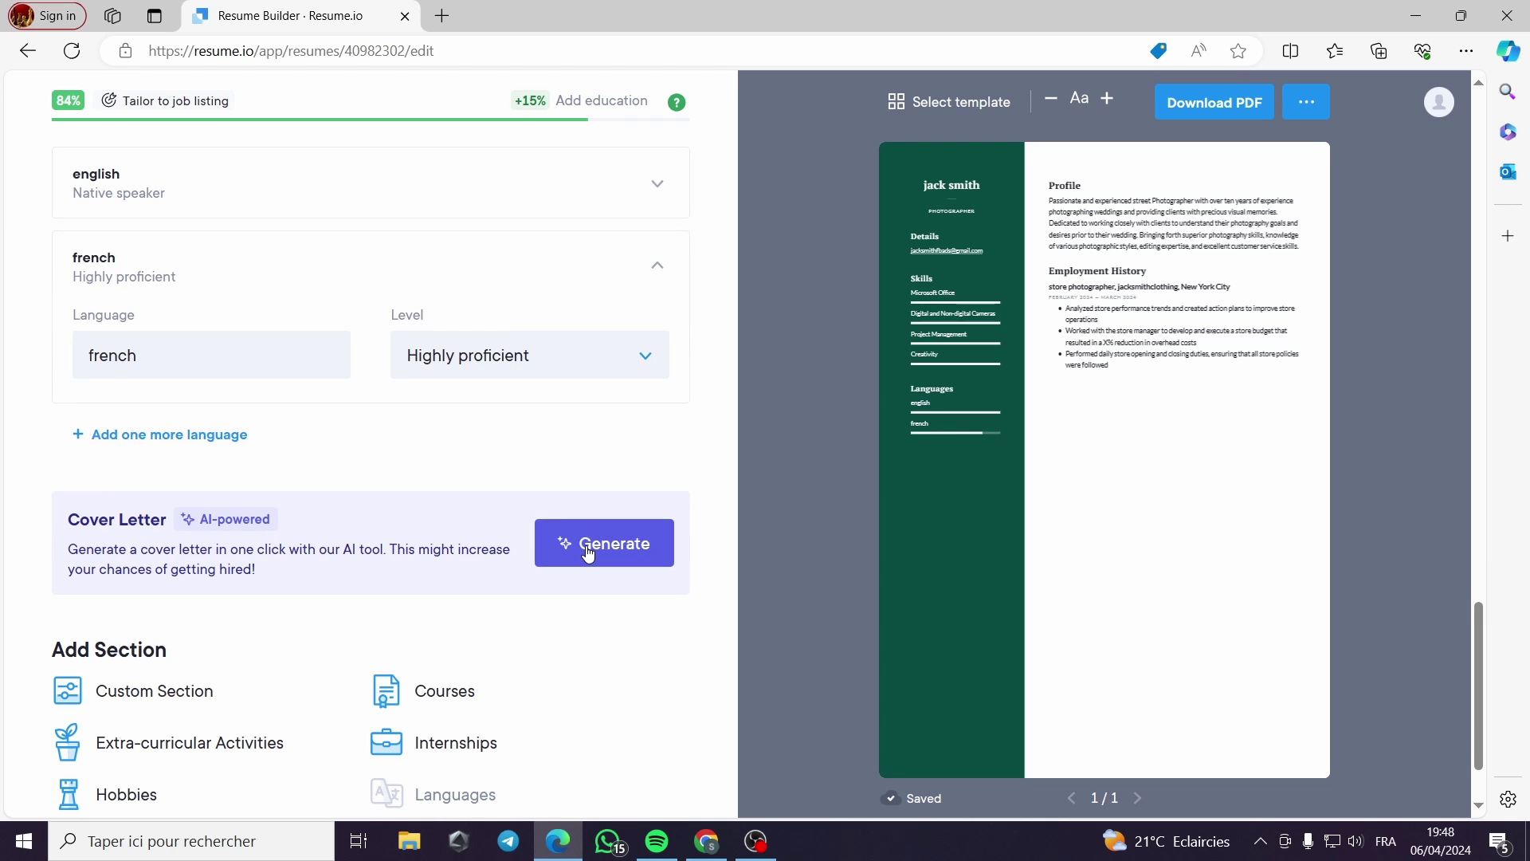
scroll(588, 553, down, 2)
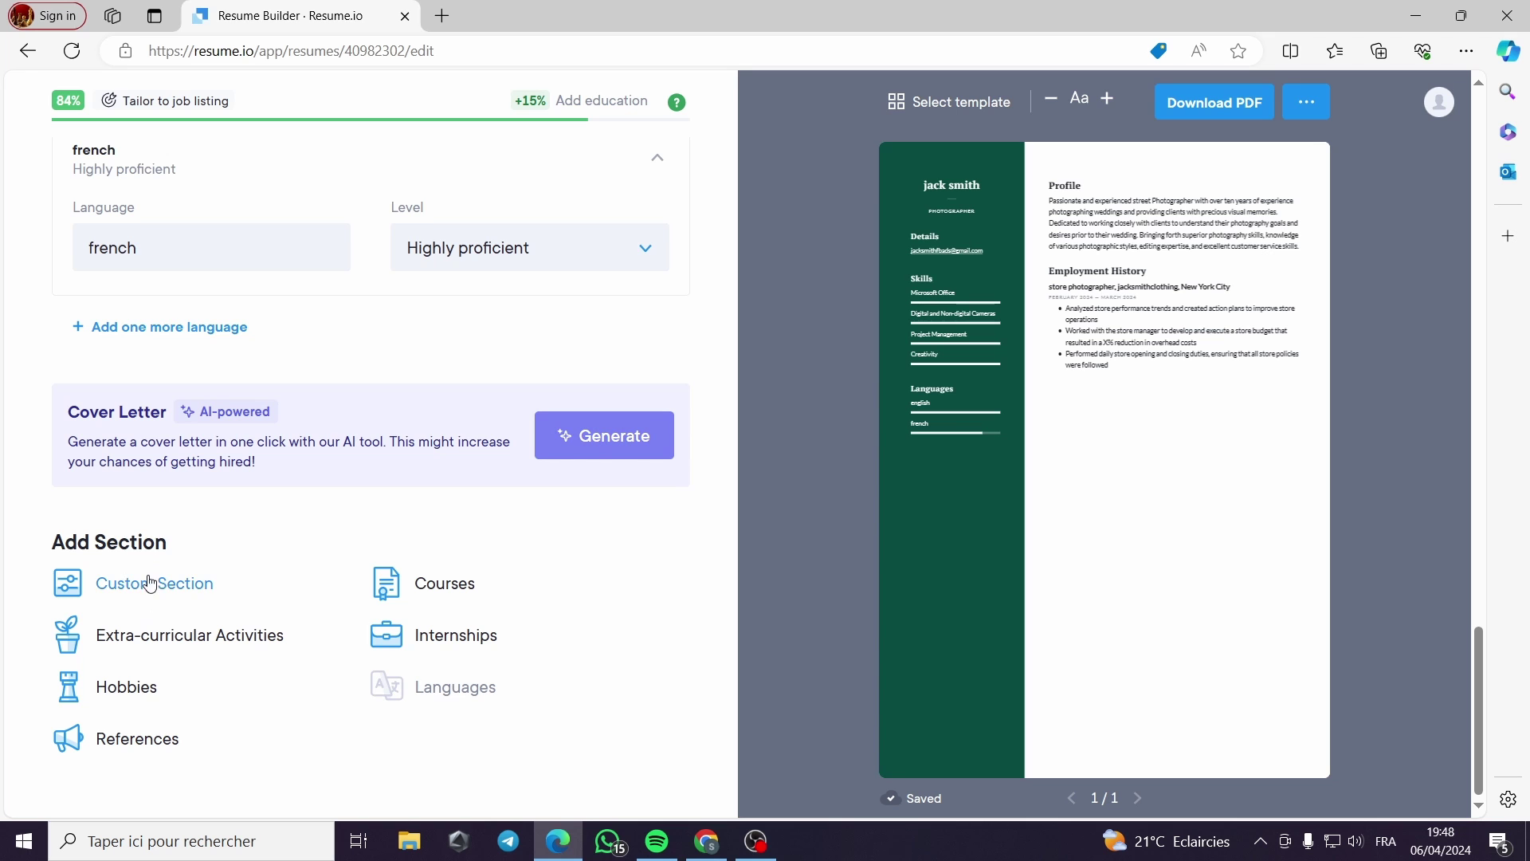
click(610, 456)
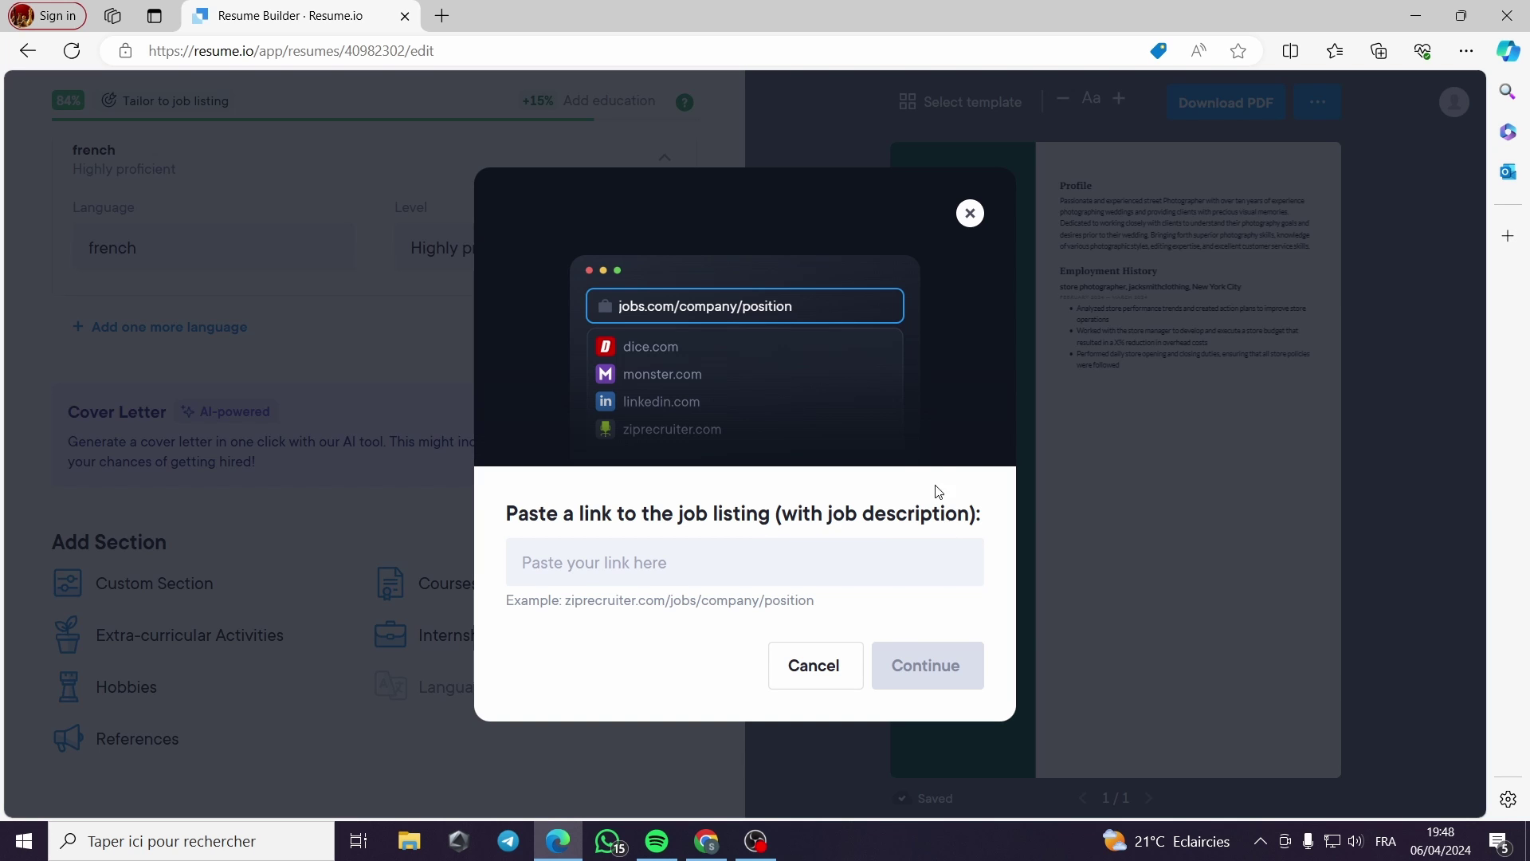
click(976, 220)
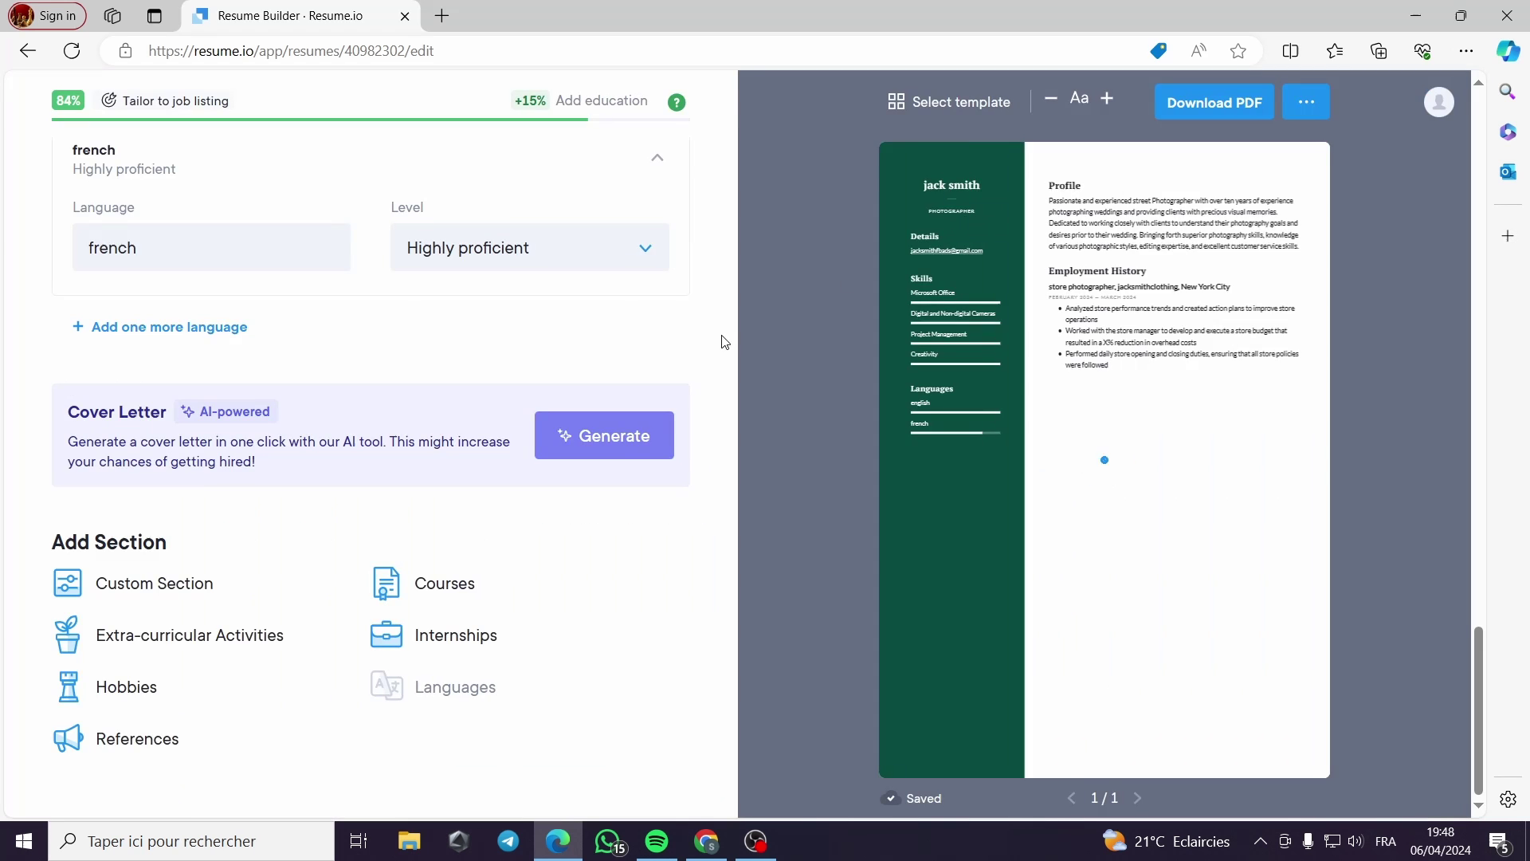
click(611, 451)
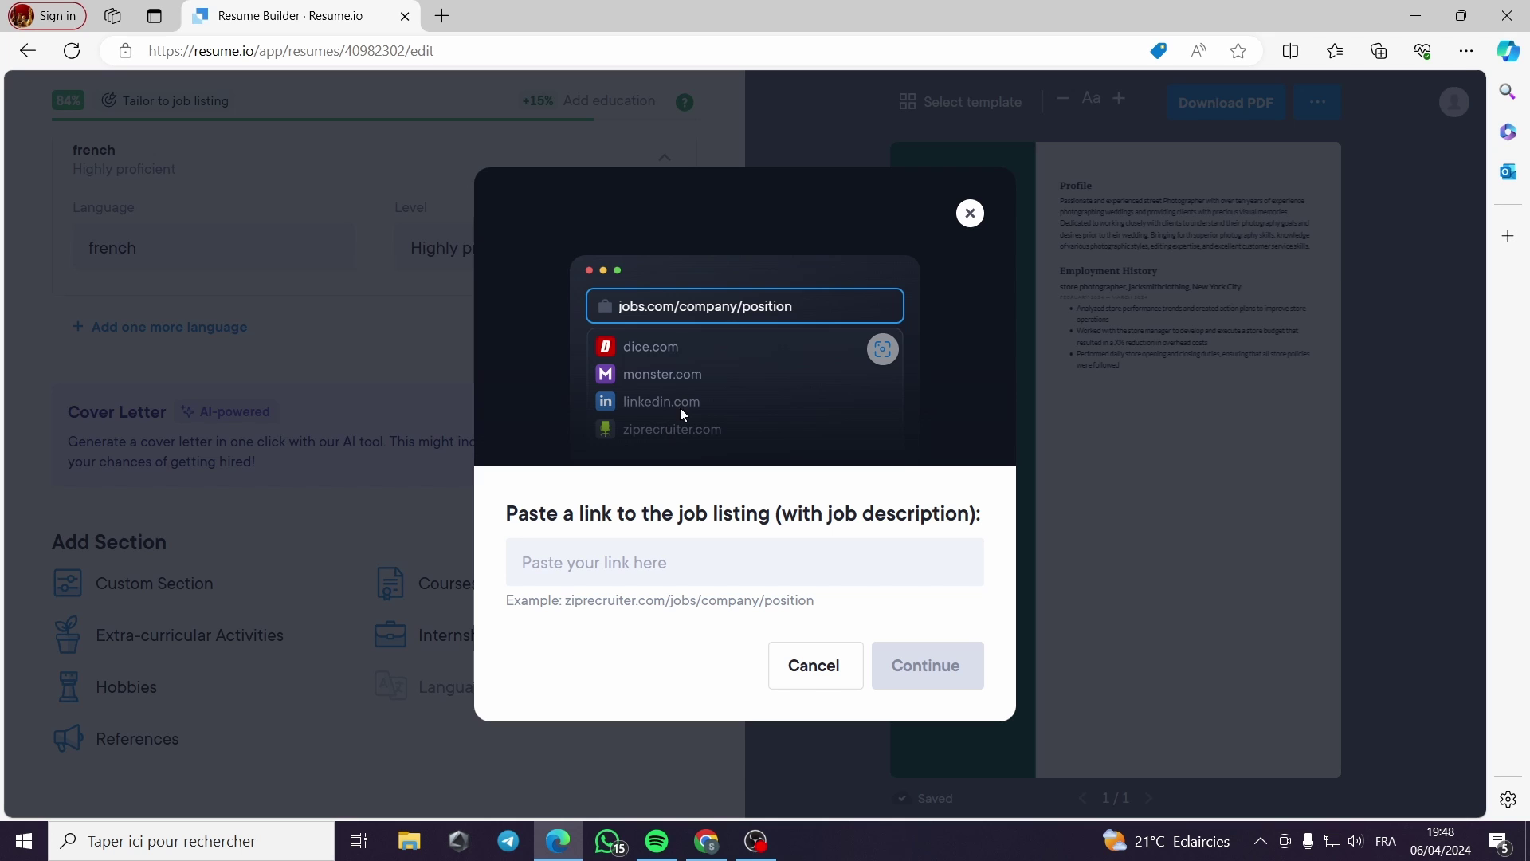
click(971, 219)
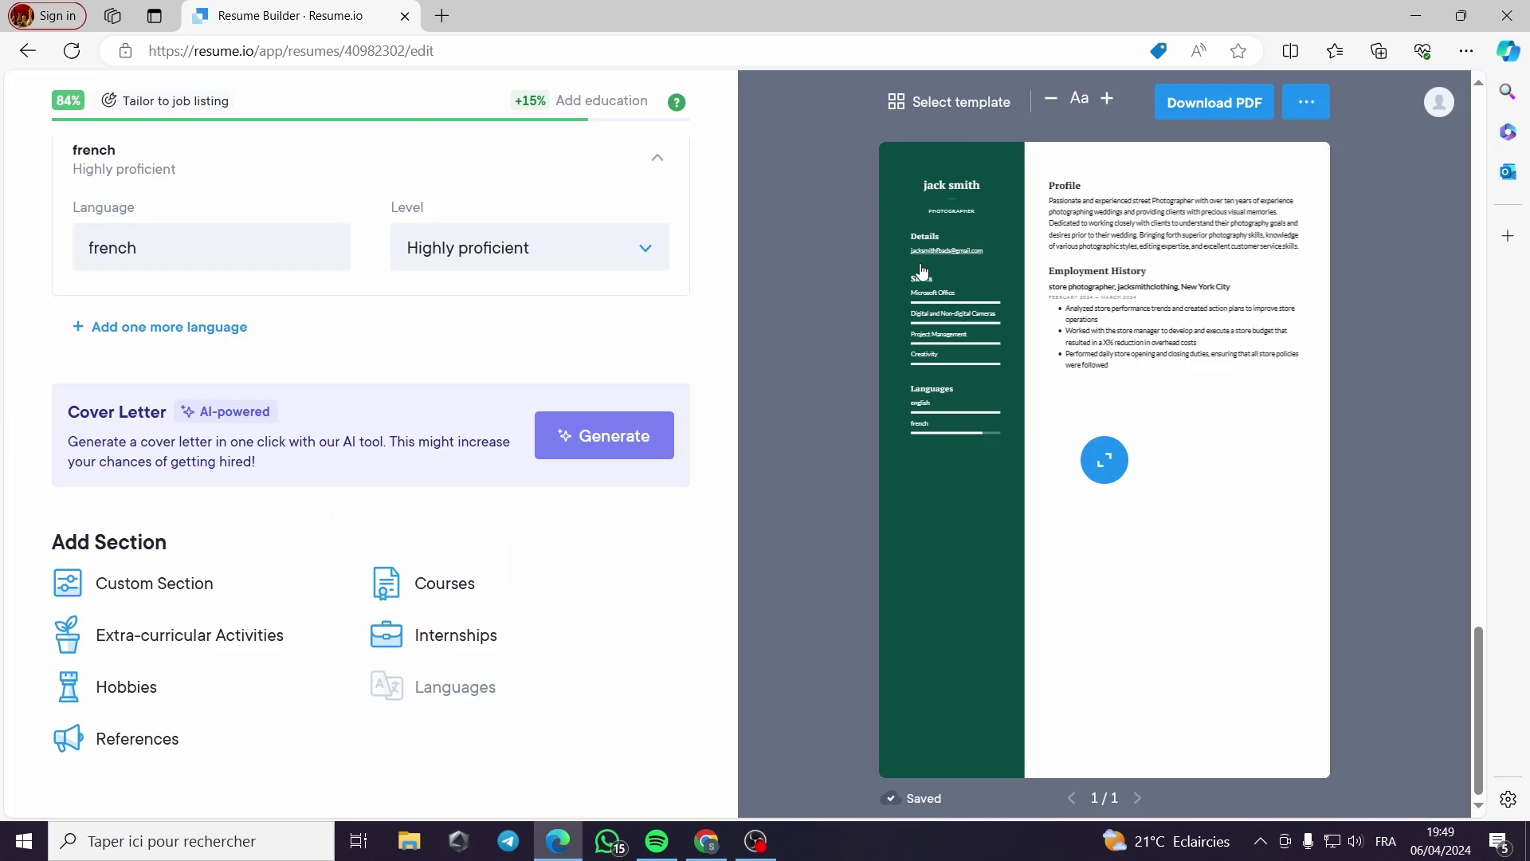
Request the PDF download of the resume, dismissing the offer of help, to open the plan selection page.
click(1202, 118)
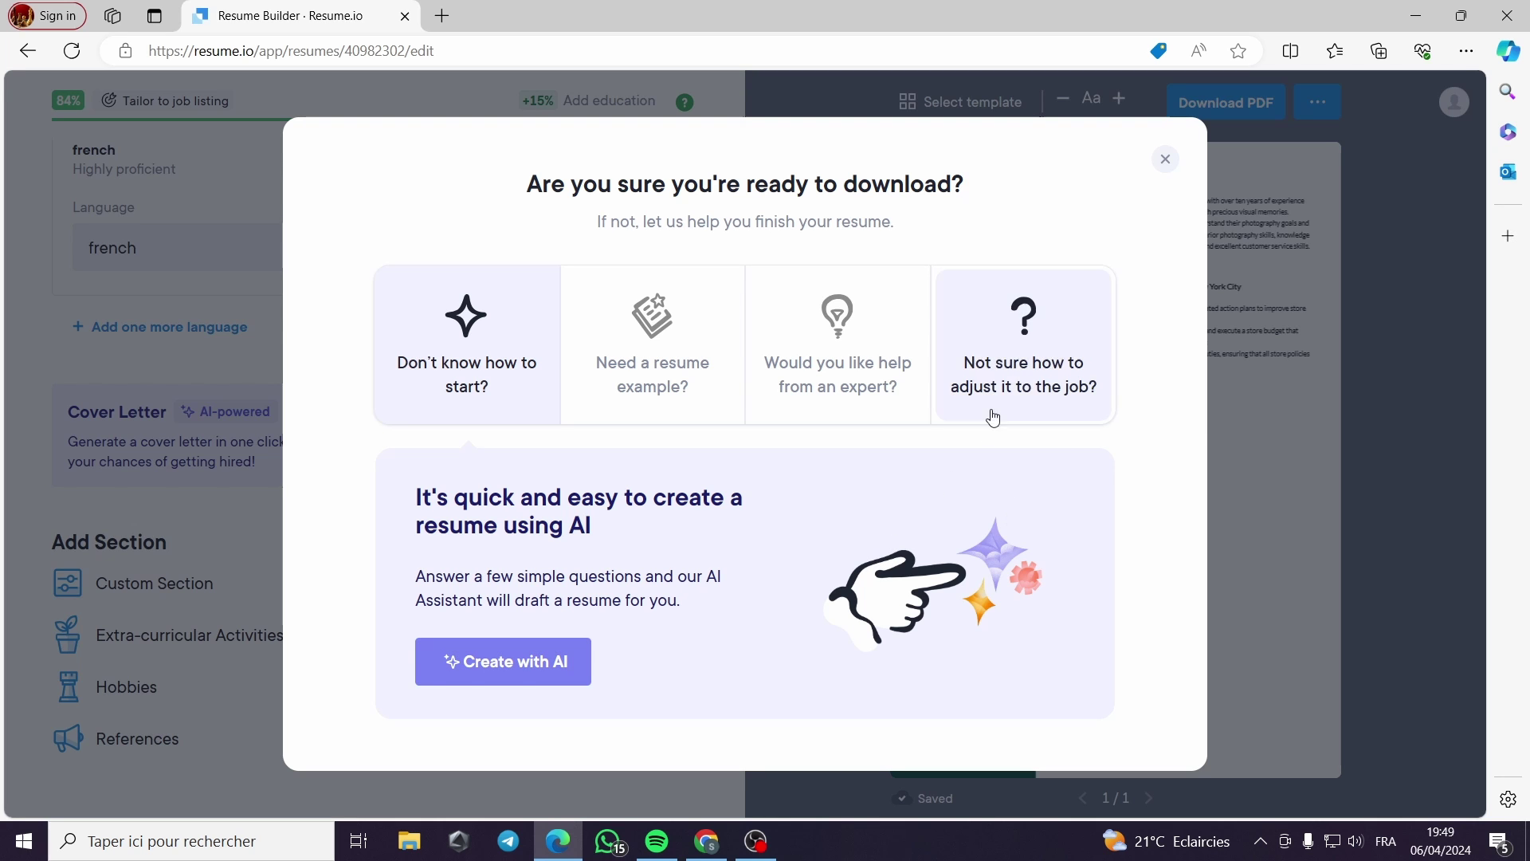
click(1165, 159)
click(1211, 105)
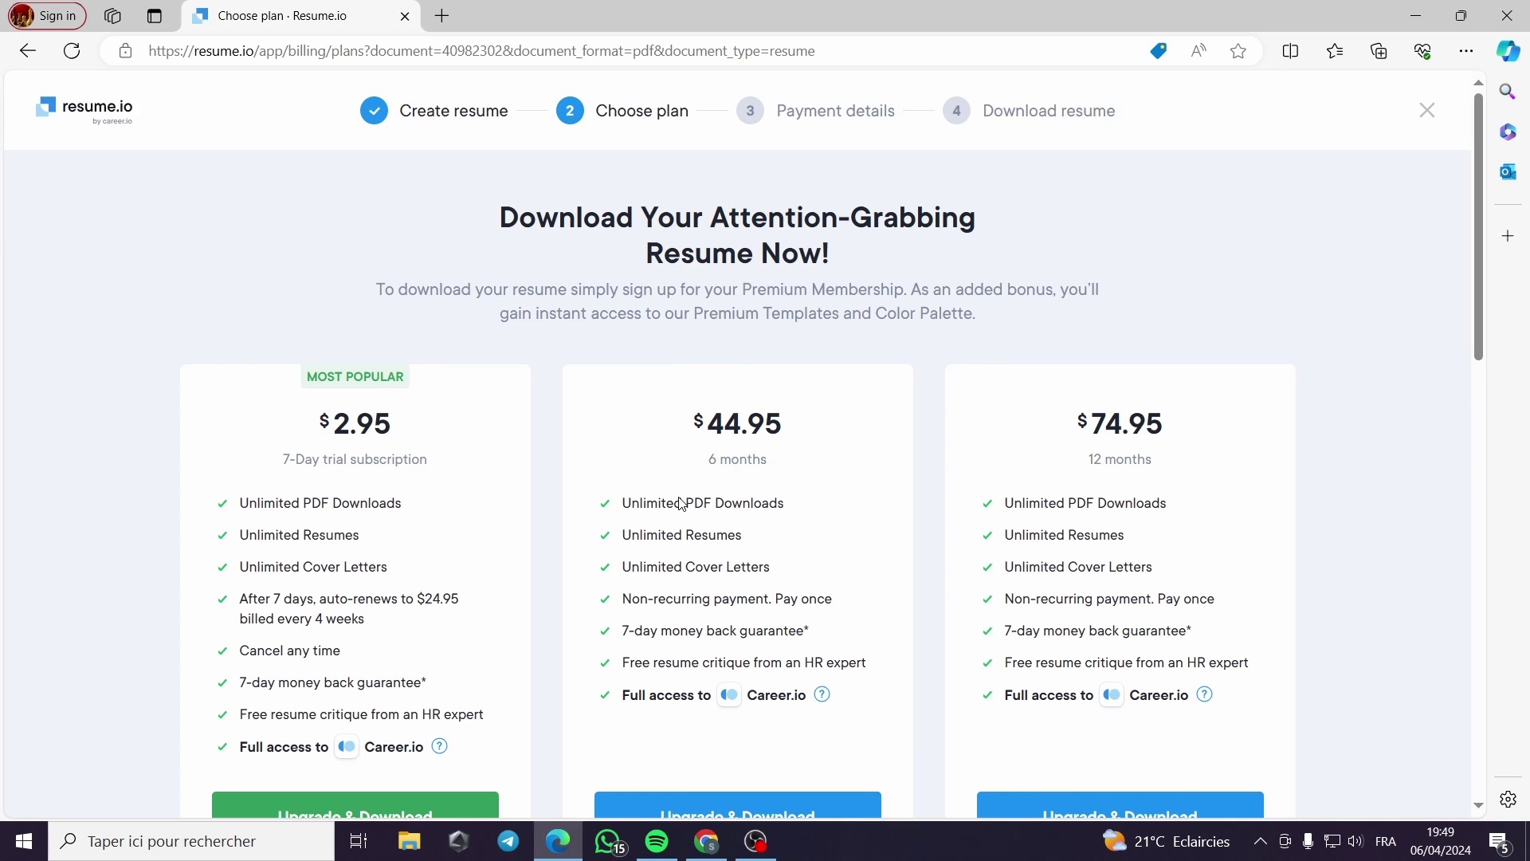
Review the available download plans, examining the 7-day trial subscription's duration and cancellation terms.
scroll(682, 502, down, 2)
scroll(797, 382, down, 3)
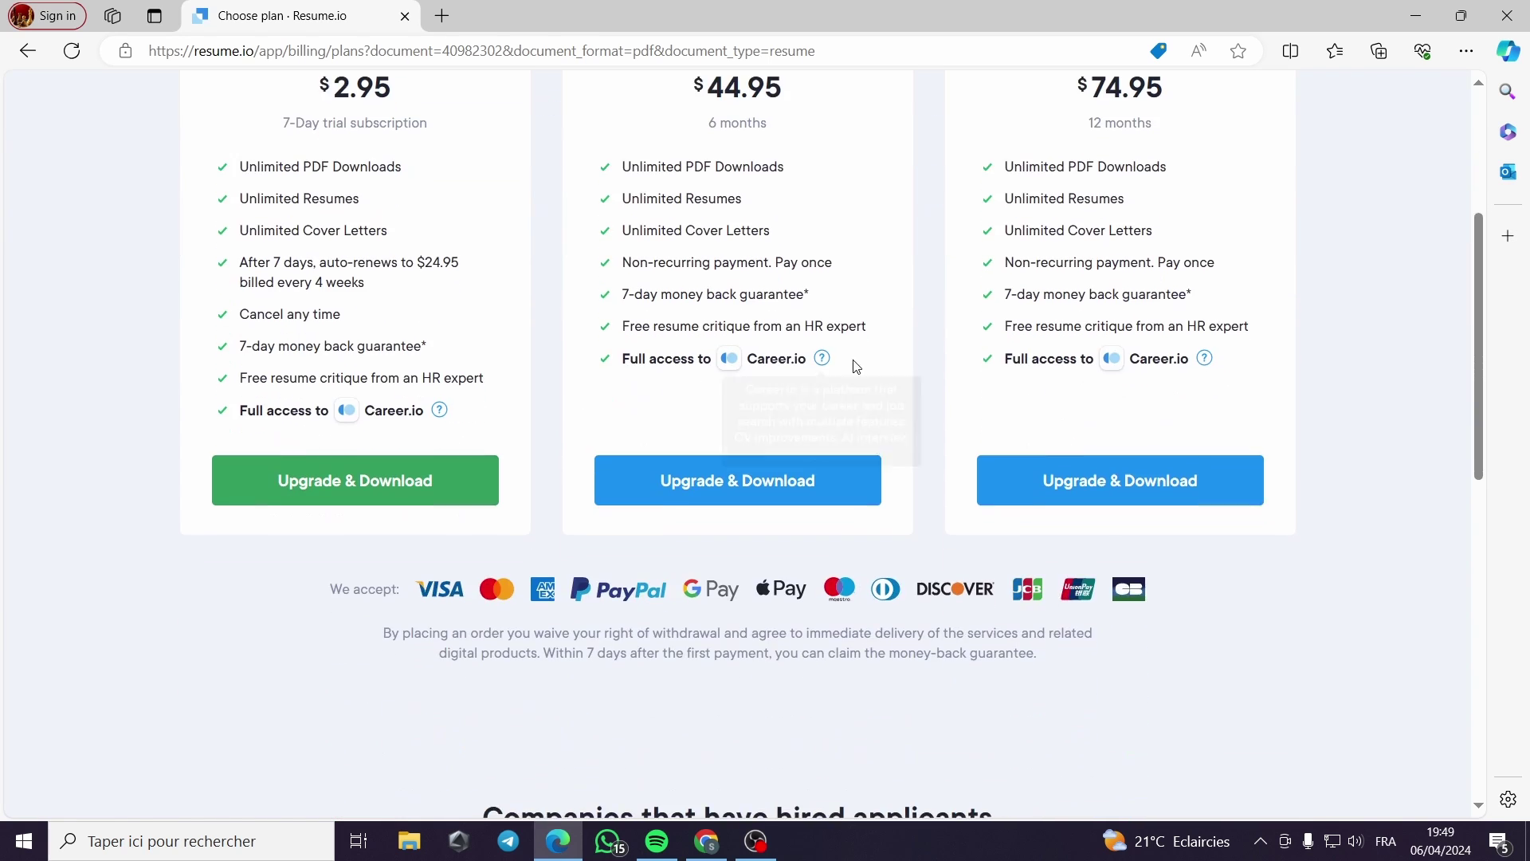
scroll(855, 365, down, 1)
scroll(318, 454, up, 3)
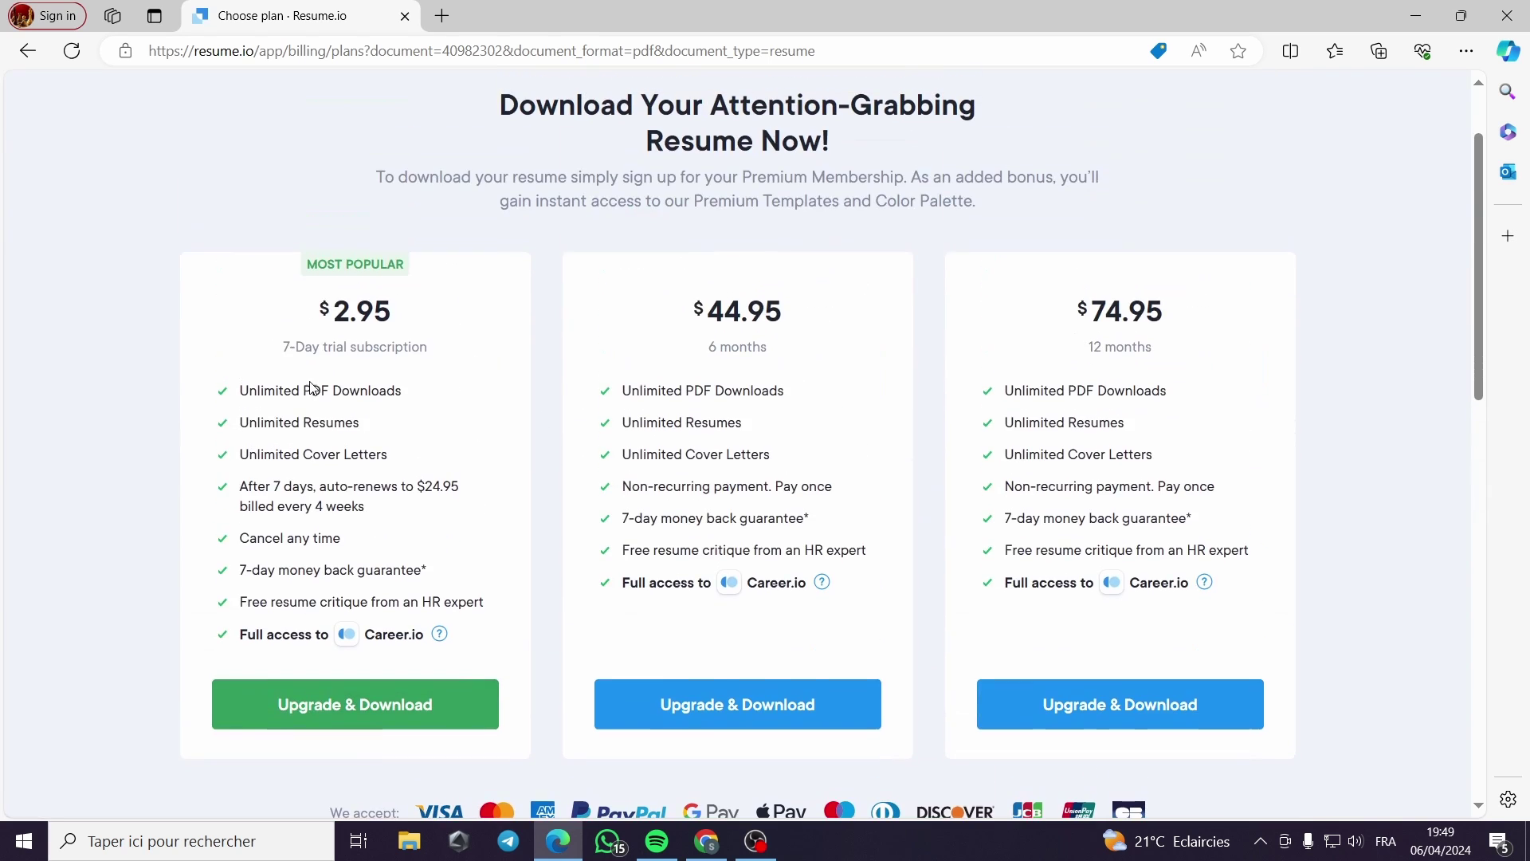
drag(287, 357, 453, 353)
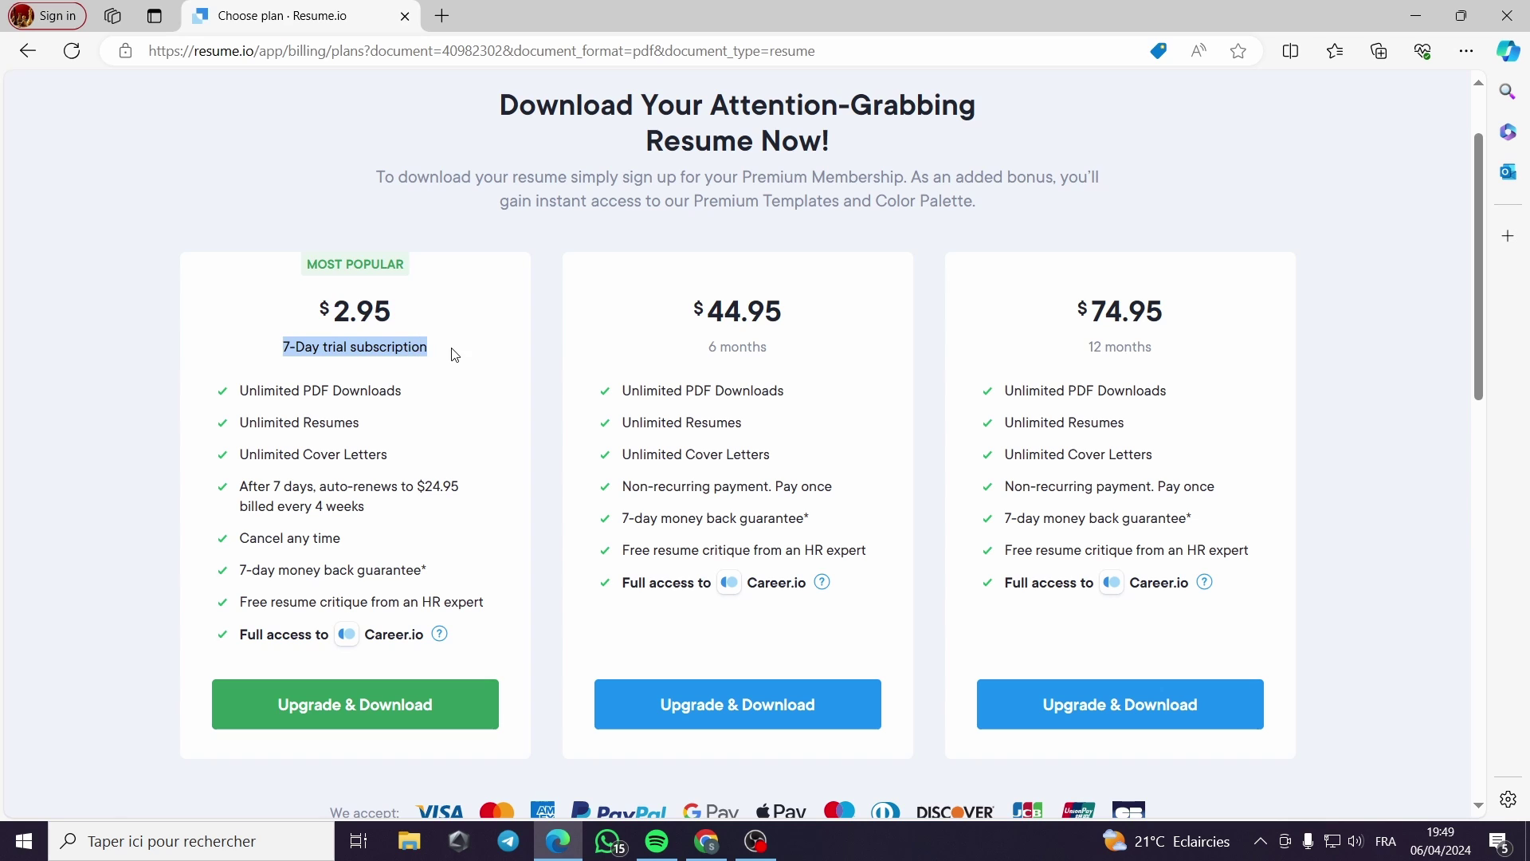
click(372, 398)
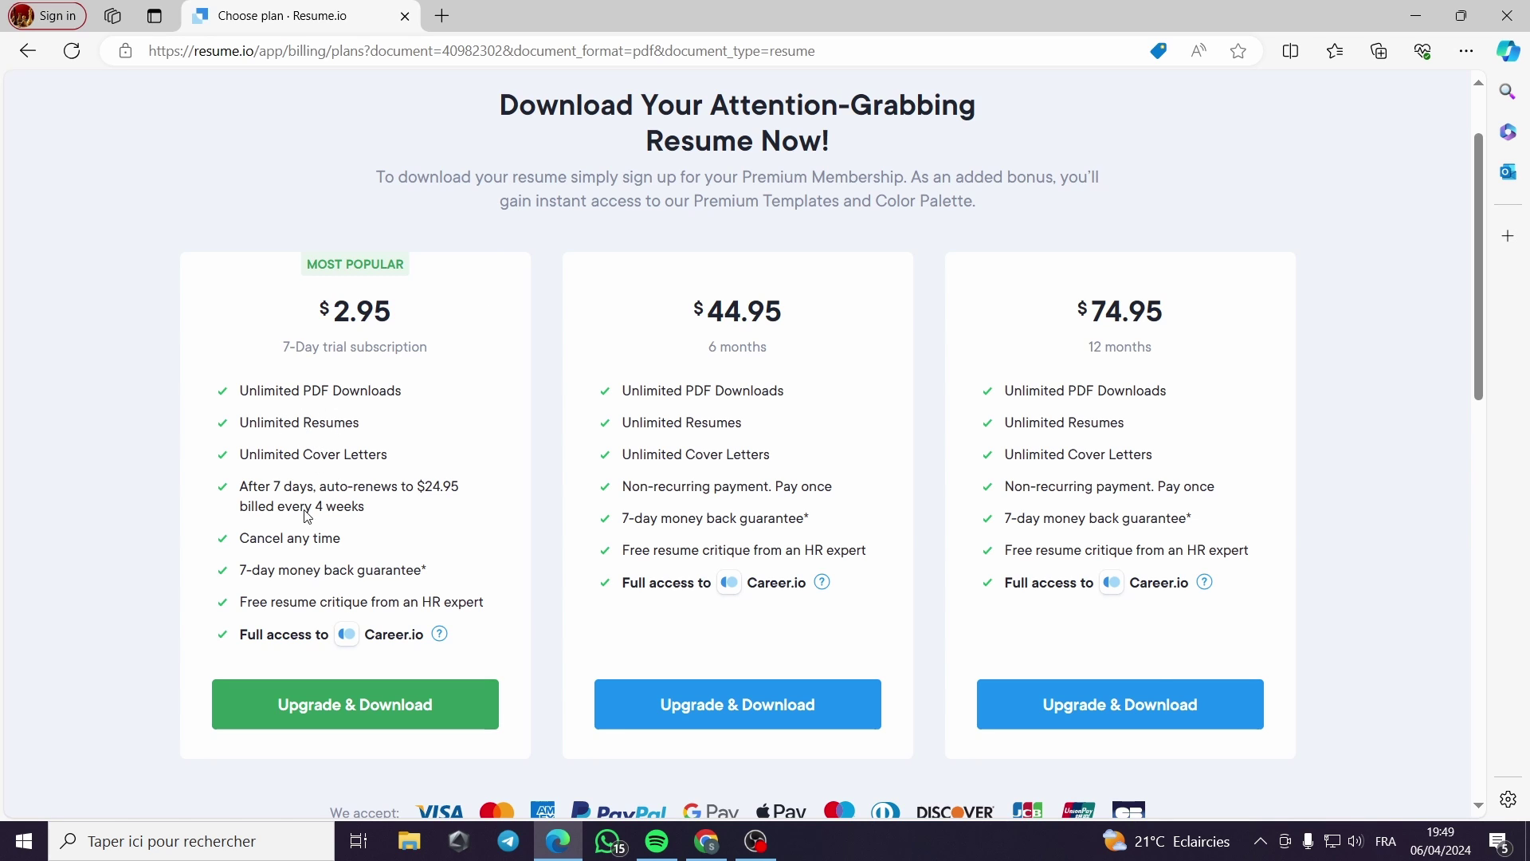
drag(245, 543, 351, 548)
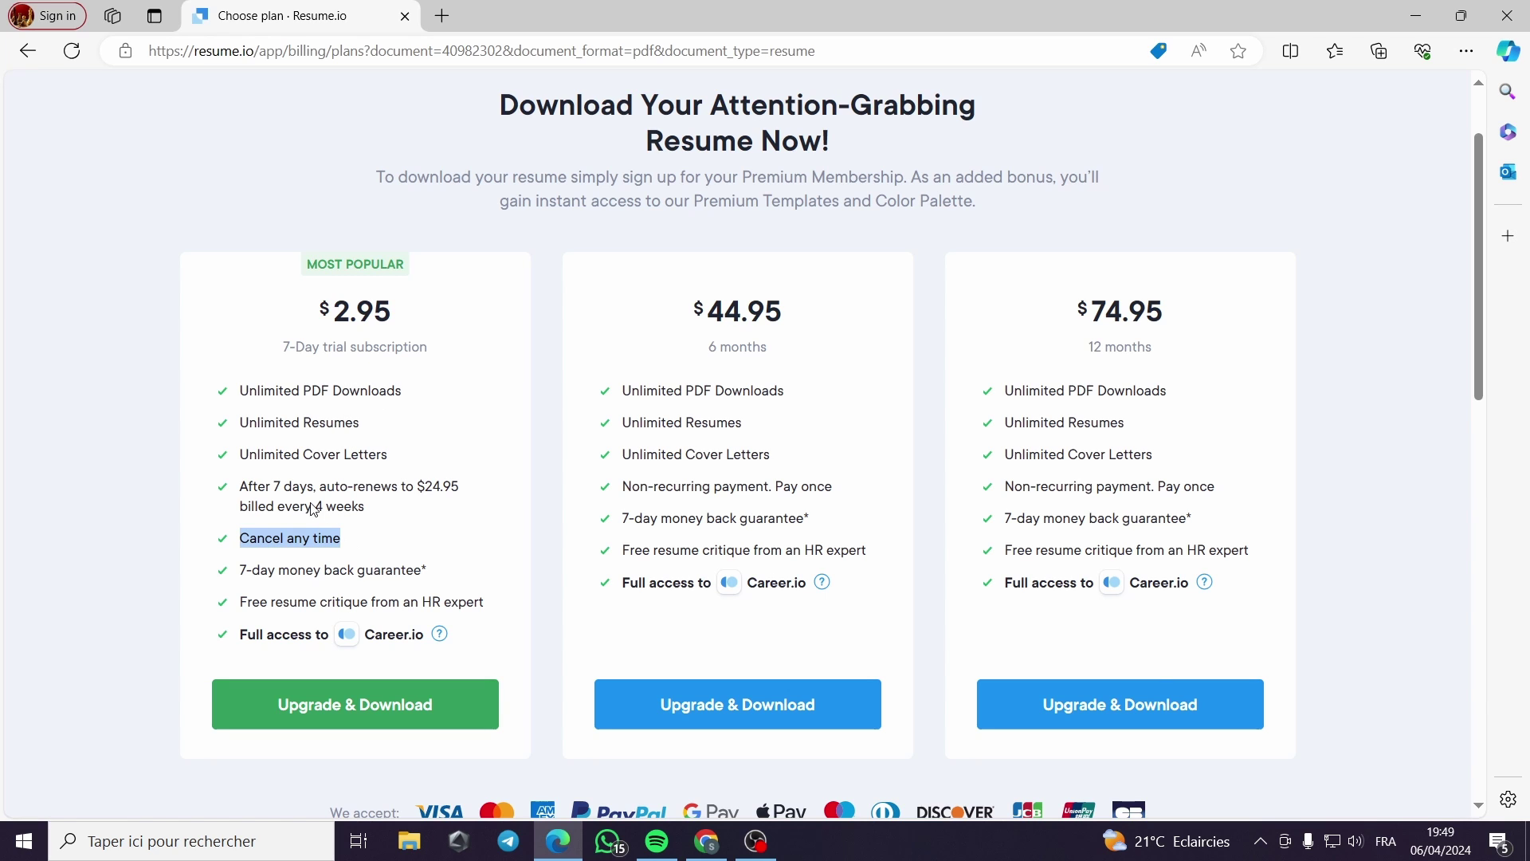
Examine the durations and features of the 6-month and 12-month plans.
click(773, 347)
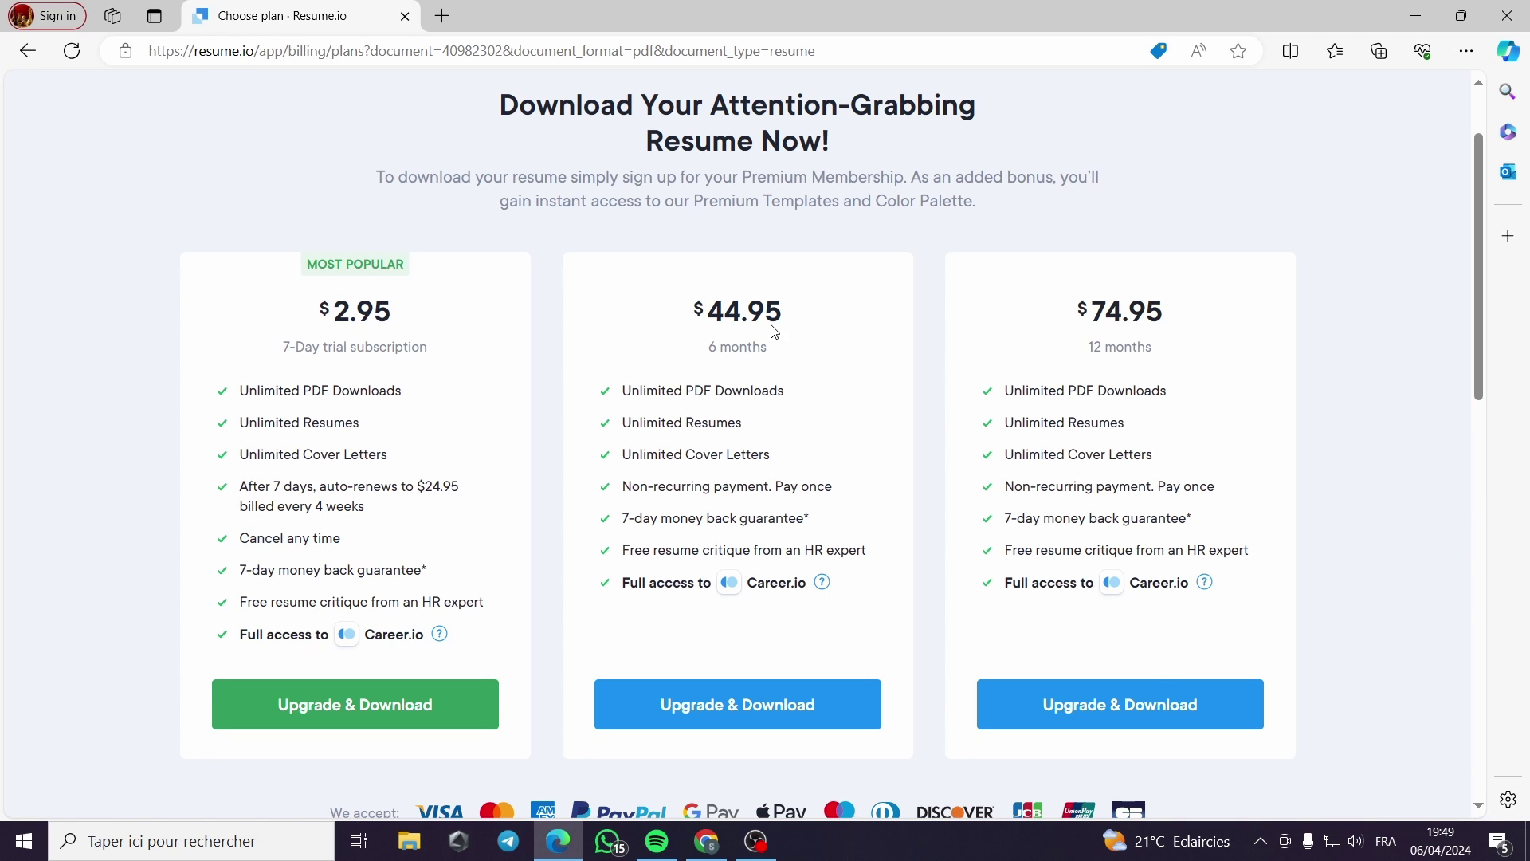
drag(765, 349, 709, 348)
click(1057, 322)
drag(1161, 341, 1081, 357)
scroll(1148, 435, down, 1)
click(1259, 420)
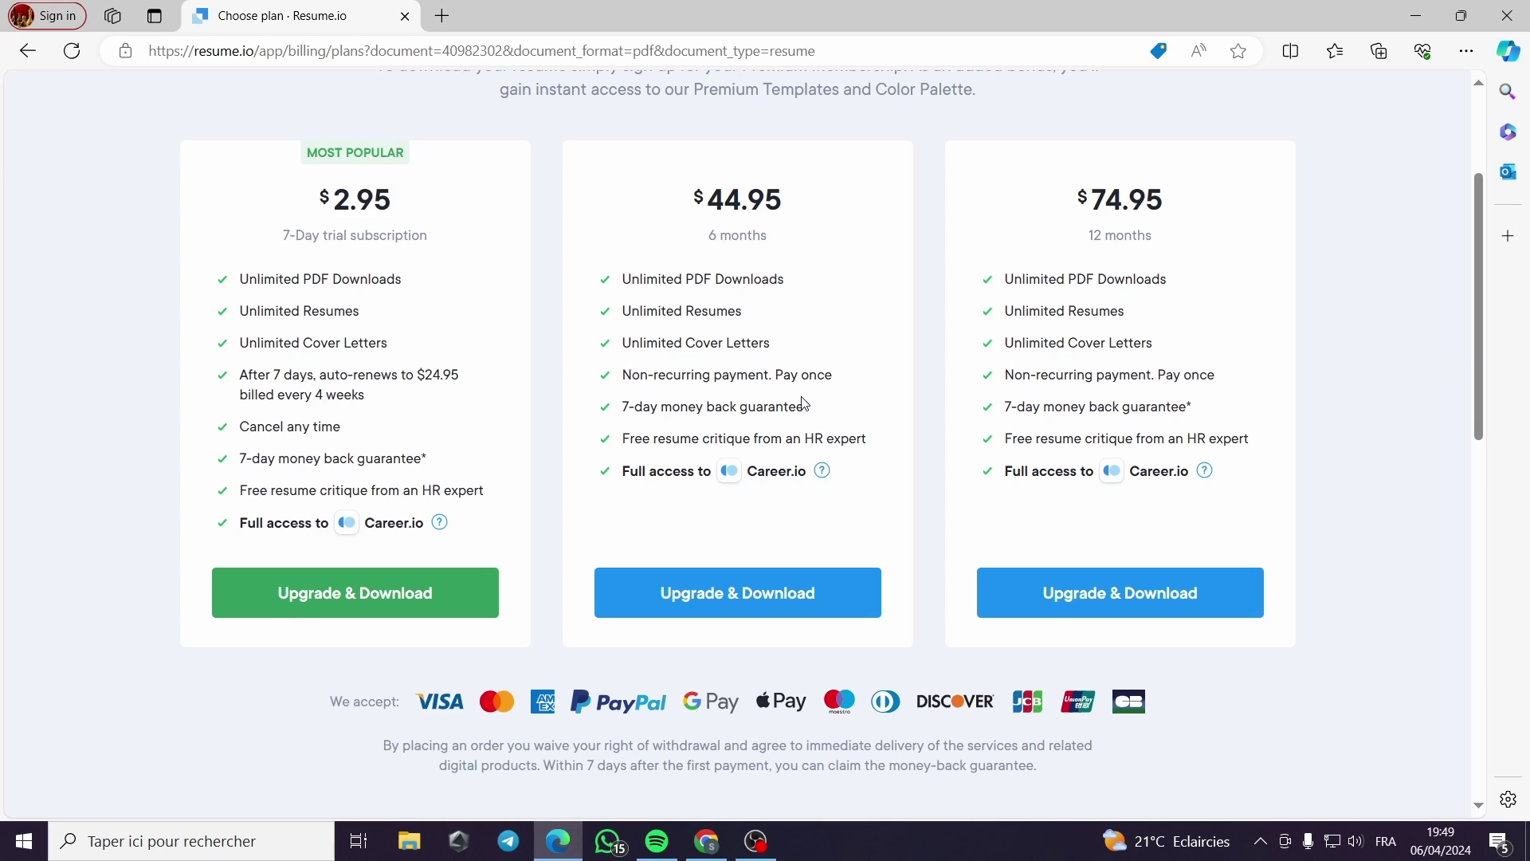
Compare the three plans' features again, examining the trial plan's free resume critique from an HR expert.
scroll(804, 404, up, 3)
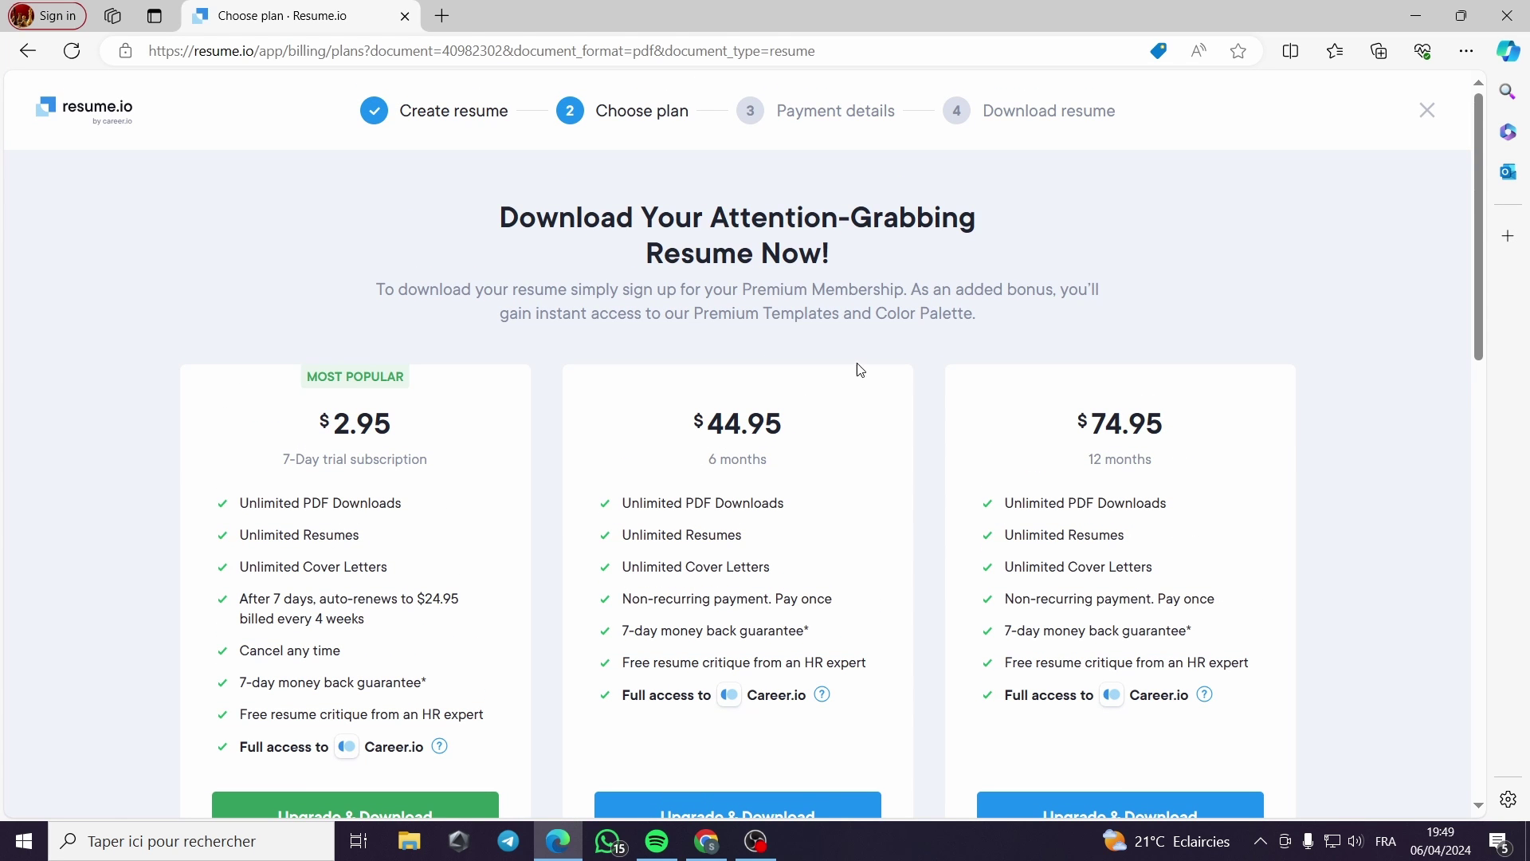
scroll(934, 361, down, 1)
scroll(937, 359, up, 1)
scroll(821, 353, down, 3)
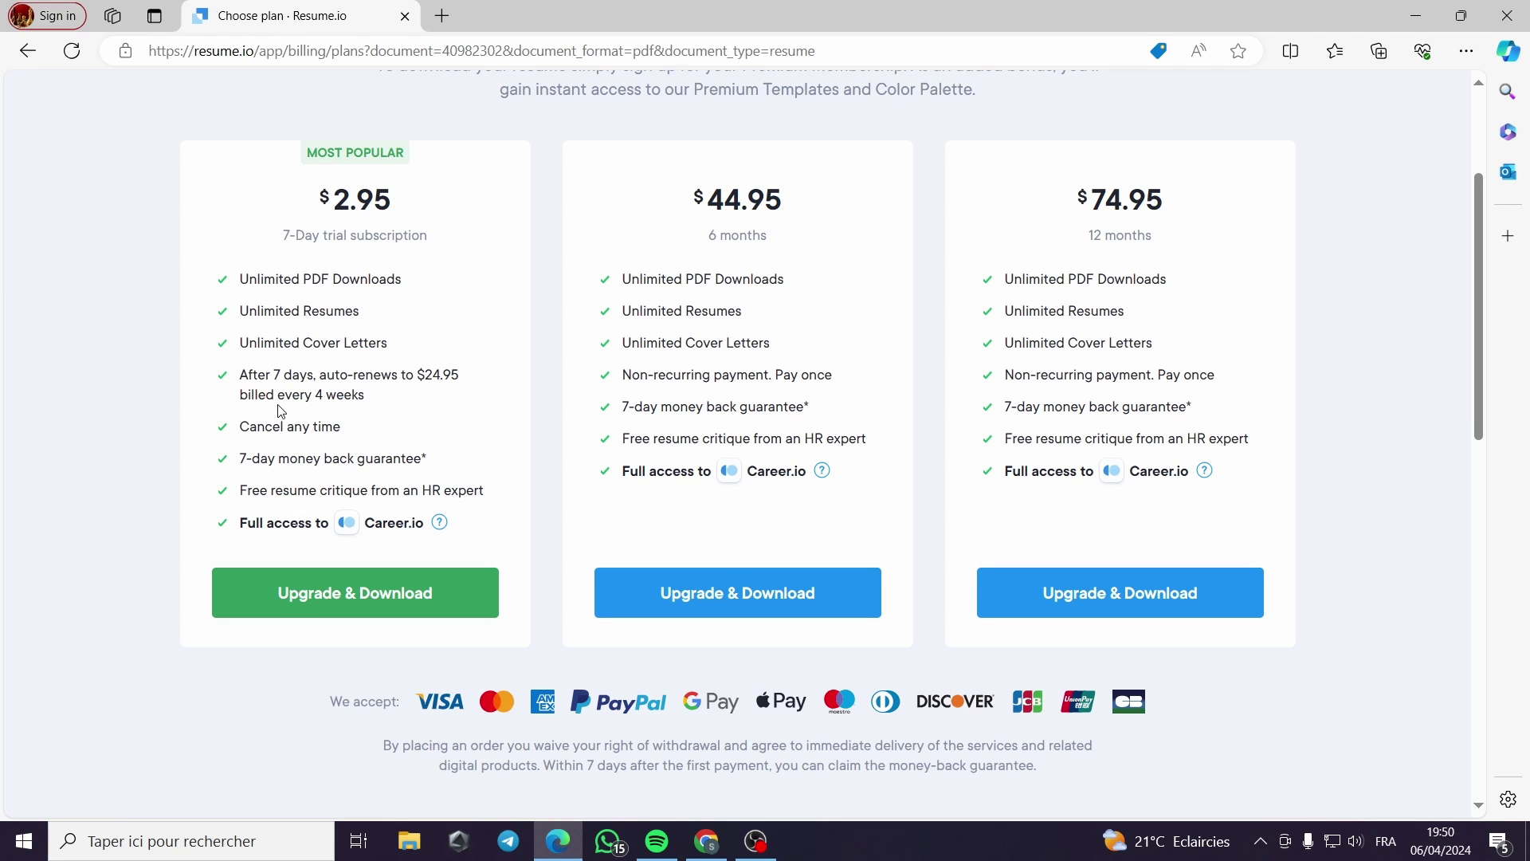
drag(240, 492, 493, 503)
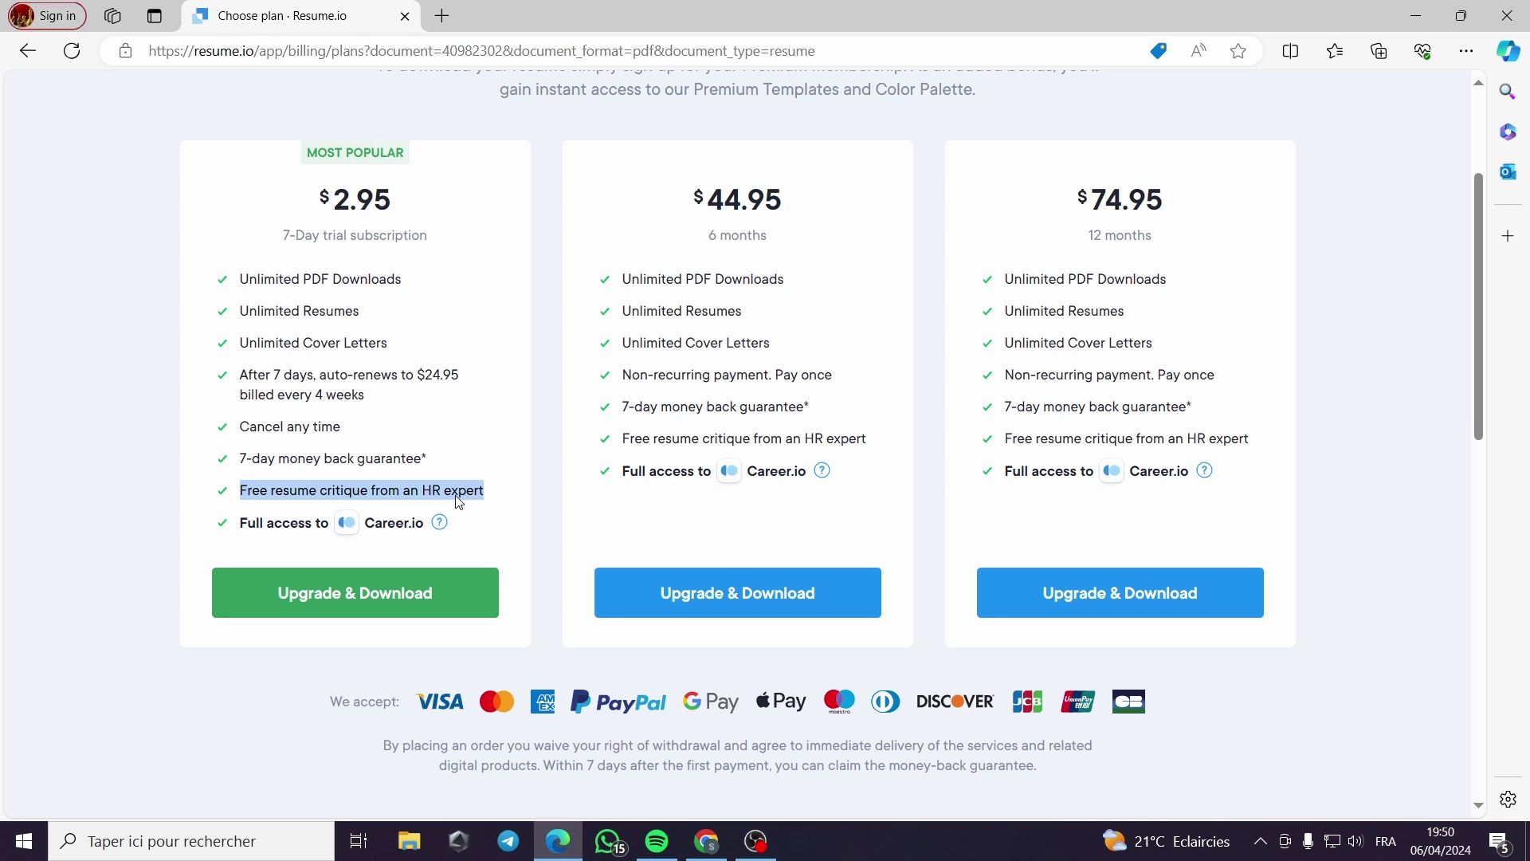
click(479, 443)
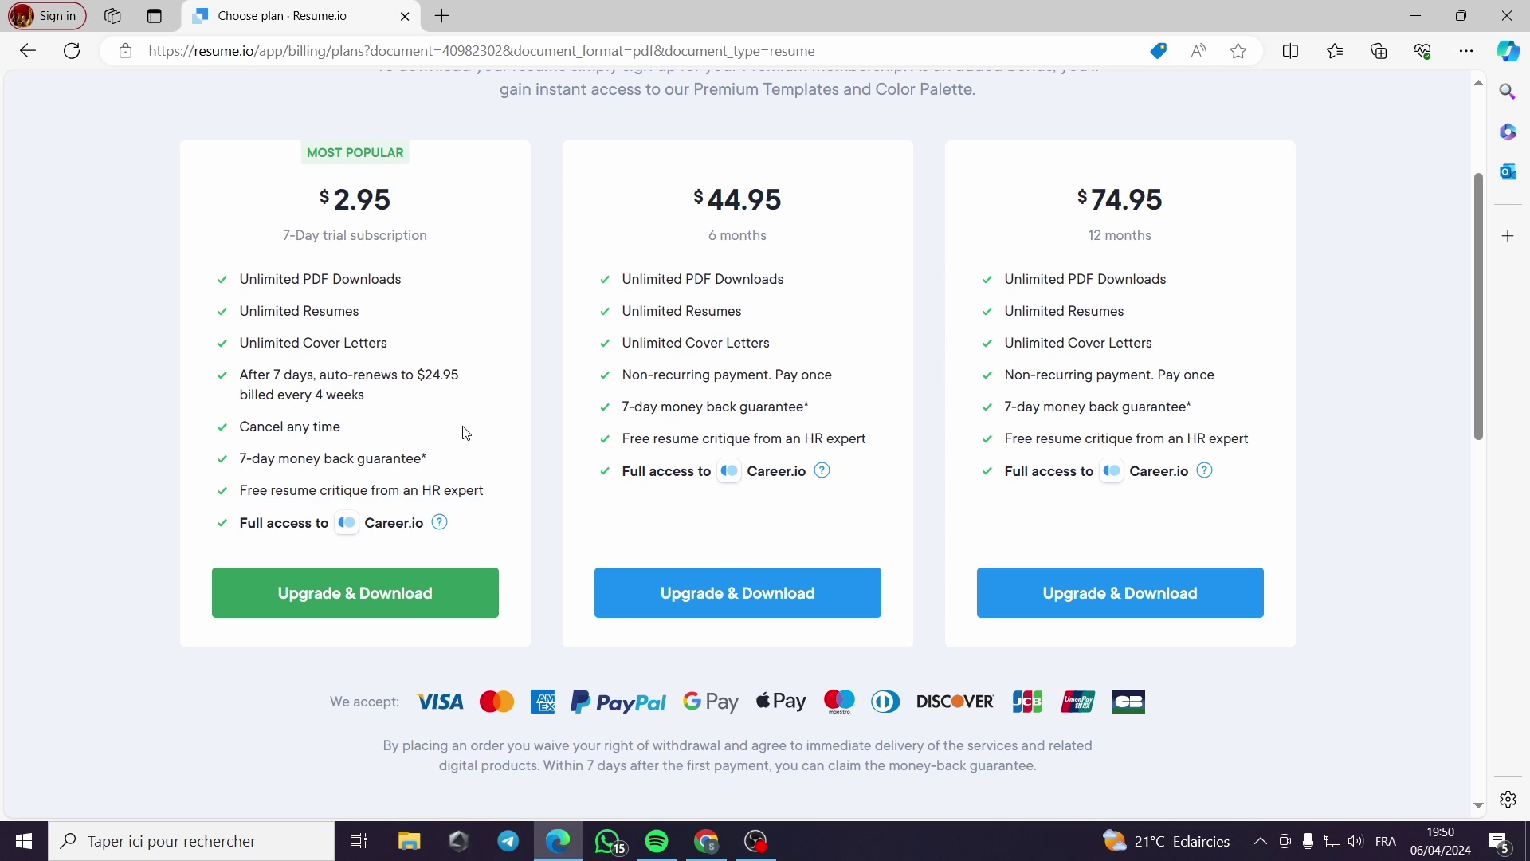